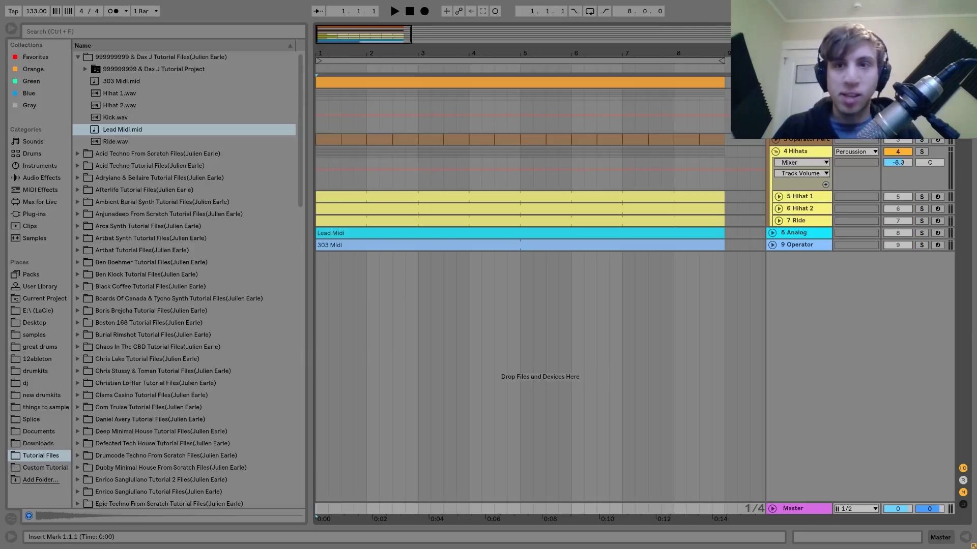
Play the arrangement and show the Kick track's automation lane and device chain.
key(space)
click(772, 82)
double_click(796, 82)
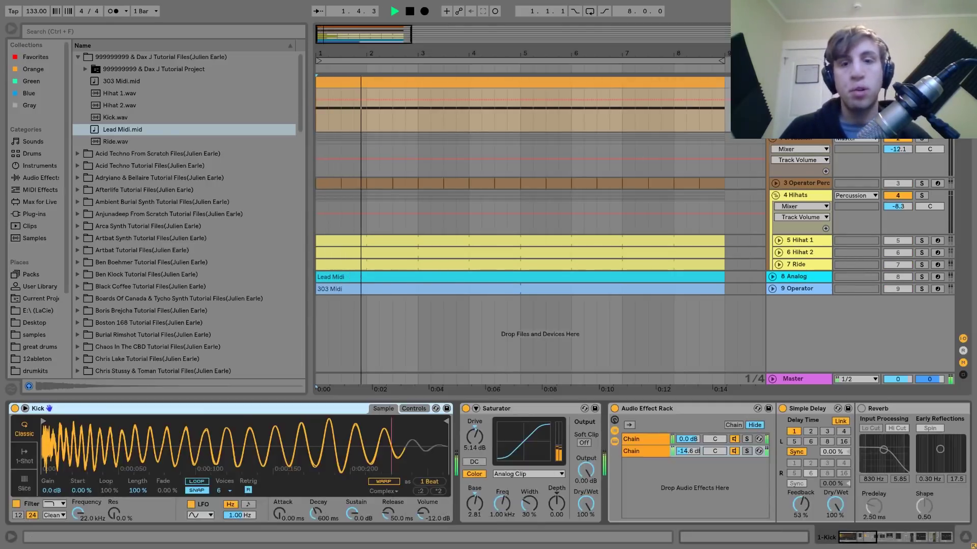
Delete the Reverb that follows the Simple Delay in the Kick track's Audio Effect Rack.
click(893, 408)
key(Delete)
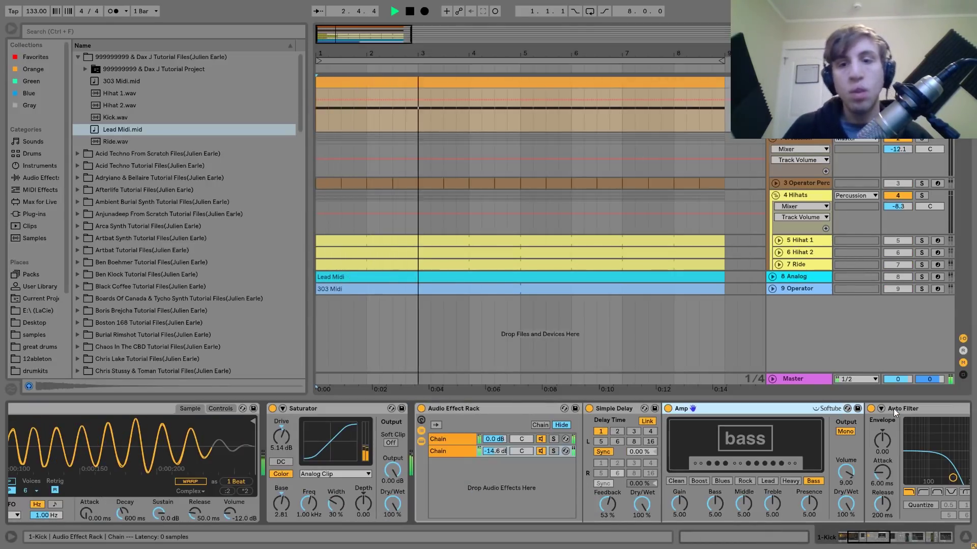
scroll(466, 468, up, 3)
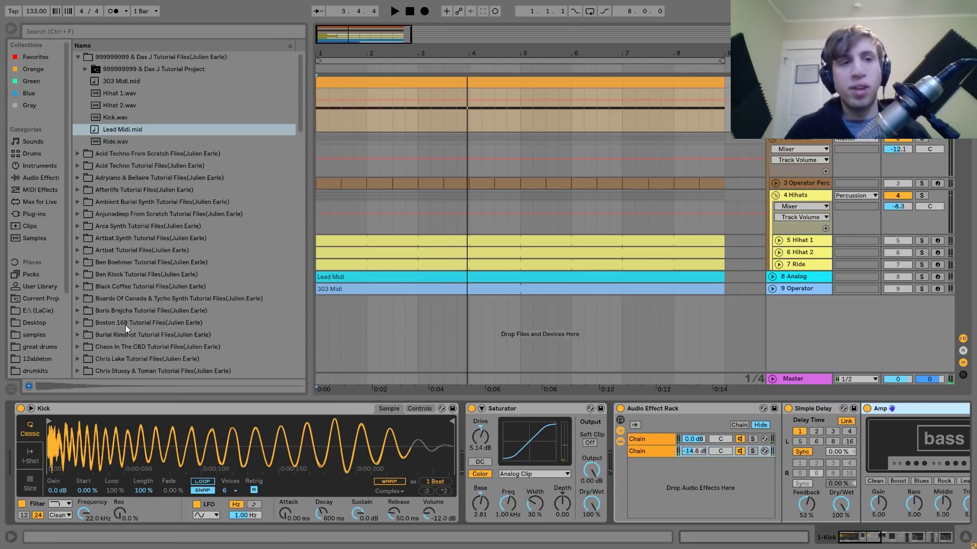
Preview the Kick.wav sample and play the Kick track with its effects active.
click(117, 117)
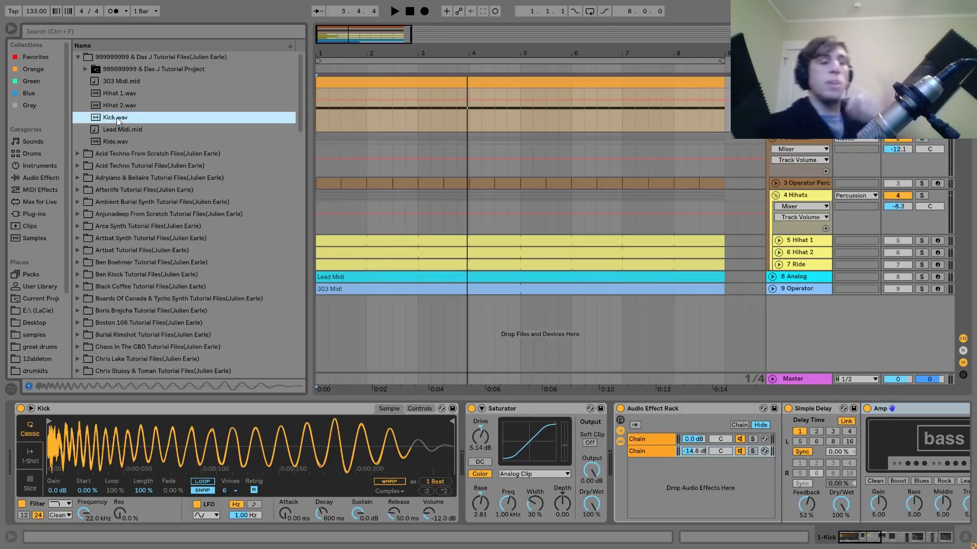
key(space)
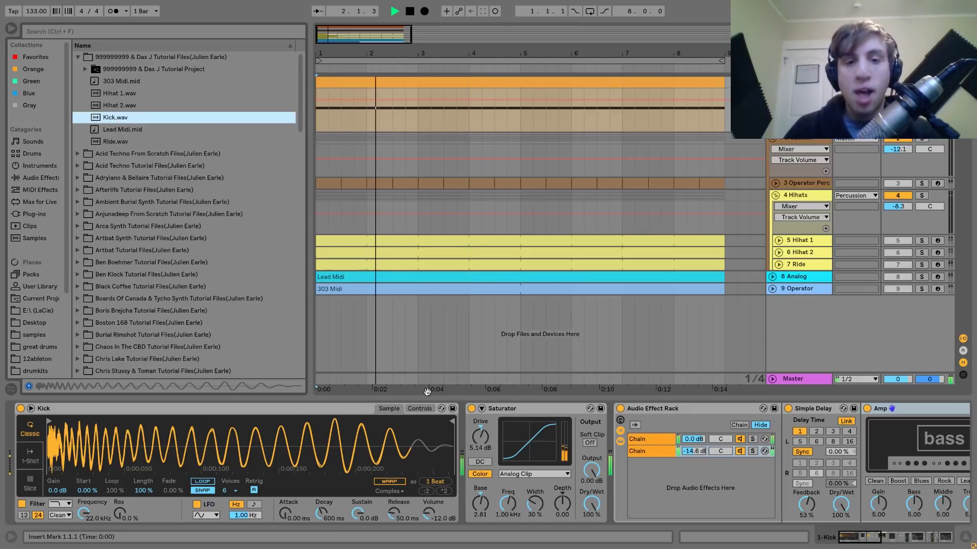
key(space)
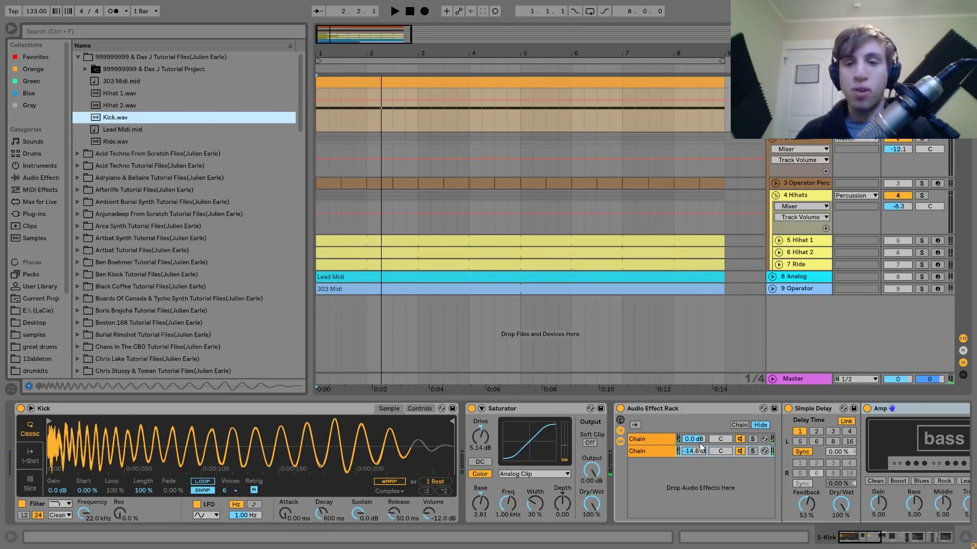
Turn off the final EQ Eight, Limiter, Drum Buss, Audio Effect Rack and Saturator on the Kick track.
scroll(700, 444, down, 3)
scroll(700, 445, up, 3)
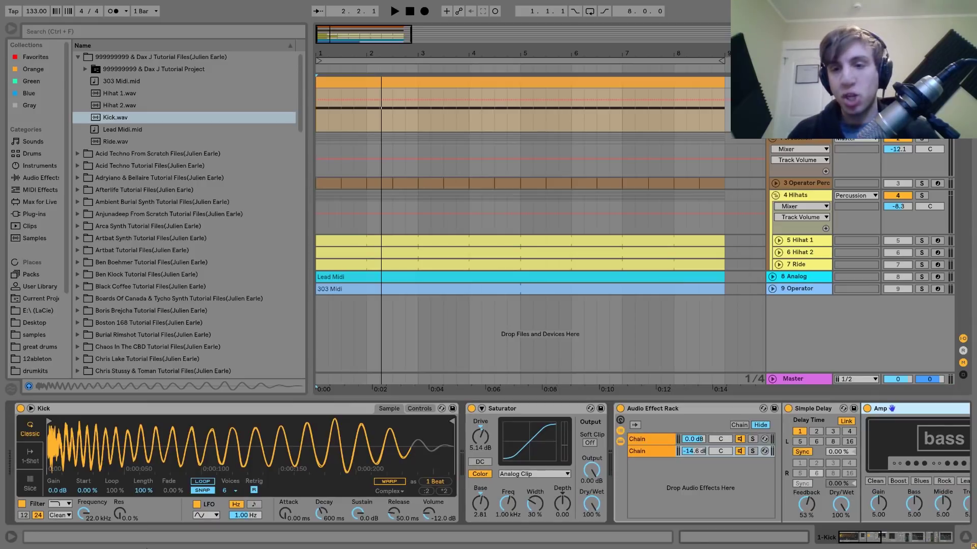
scroll(599, 483, down, 10)
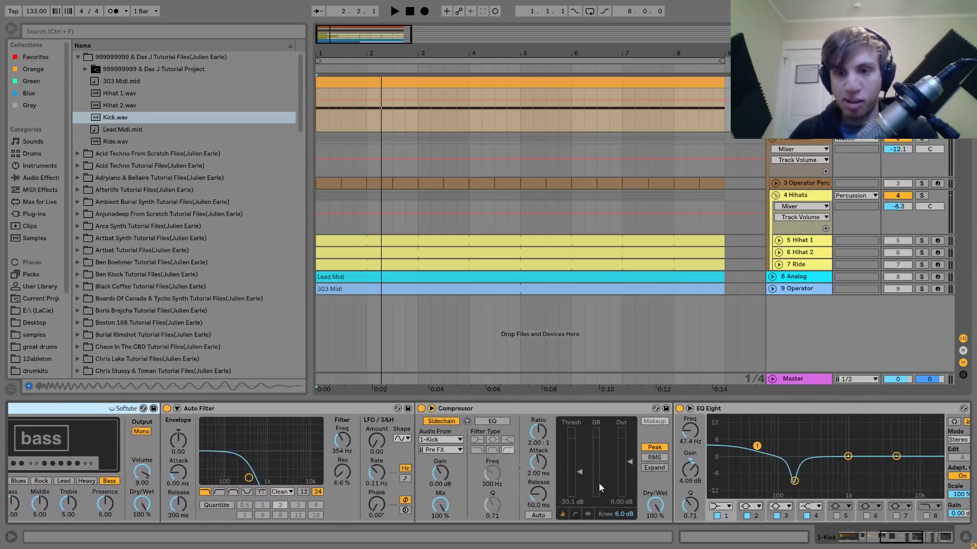
scroll(841, 444, down, 4)
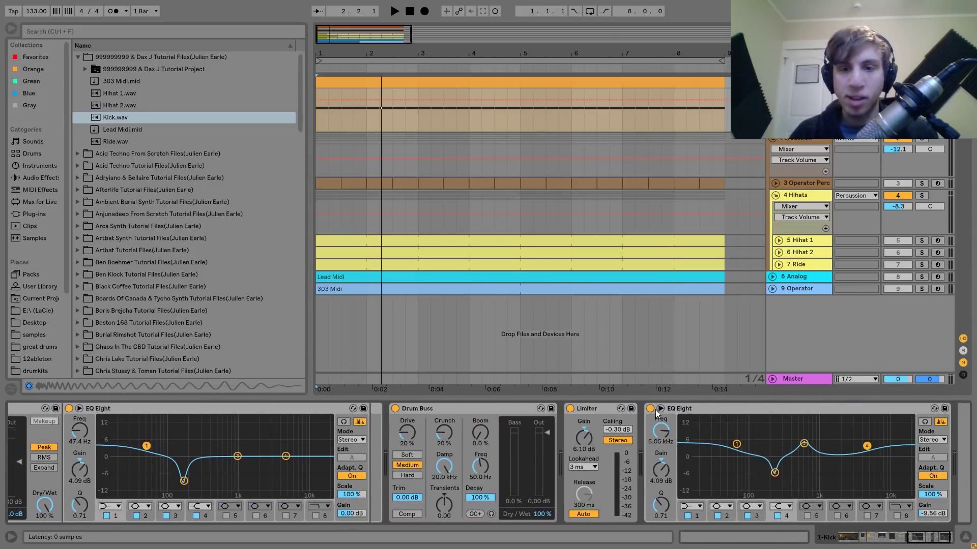
click(650, 408)
click(571, 409)
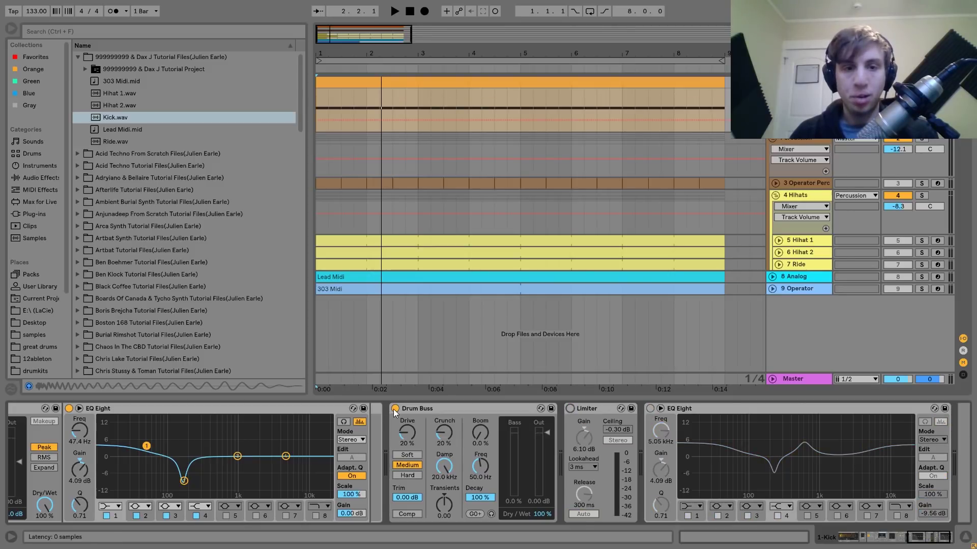
click(395, 408)
scroll(387, 408, up, 6)
click(353, 408)
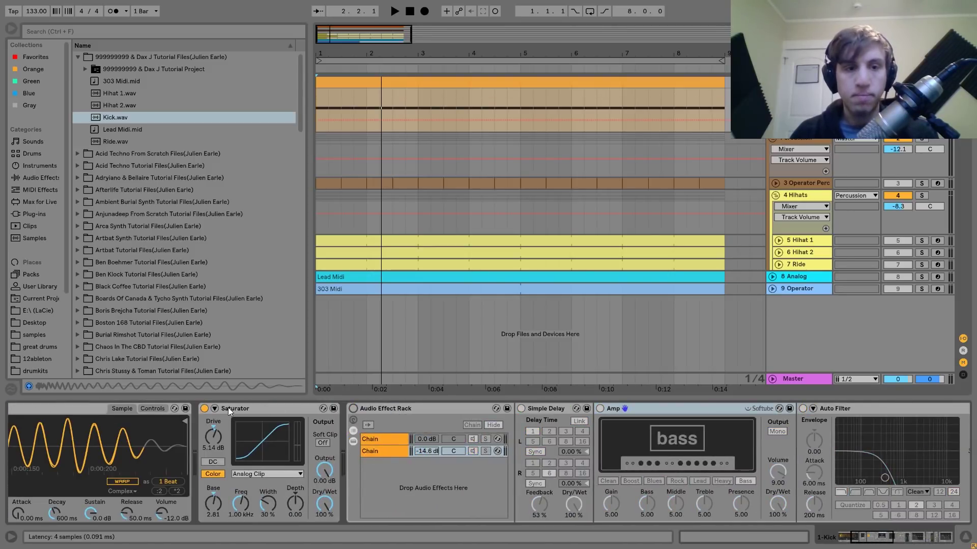
click(204, 409)
Play the Kick track with its effects bypassed to hear the dry sample.
key(space)
scroll(204, 408, up, 5)
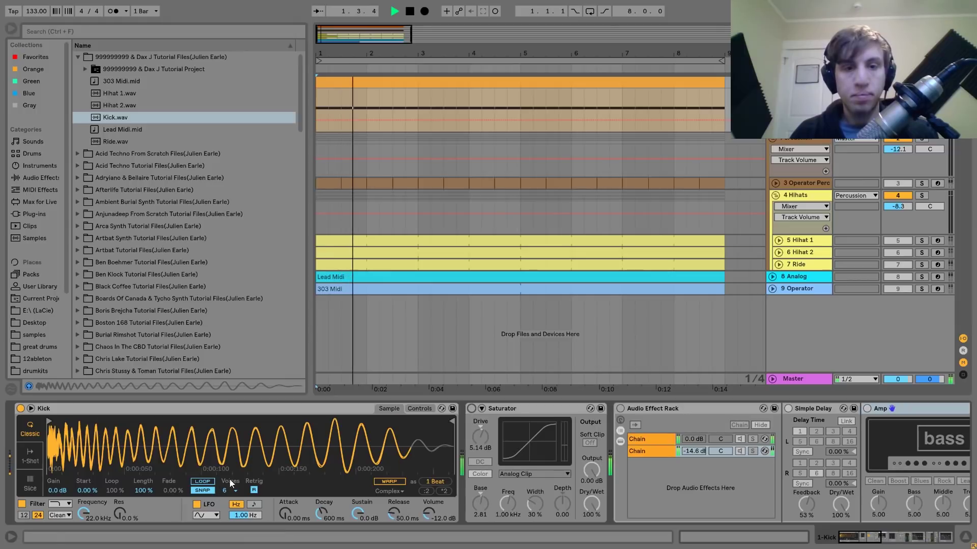
key(space)
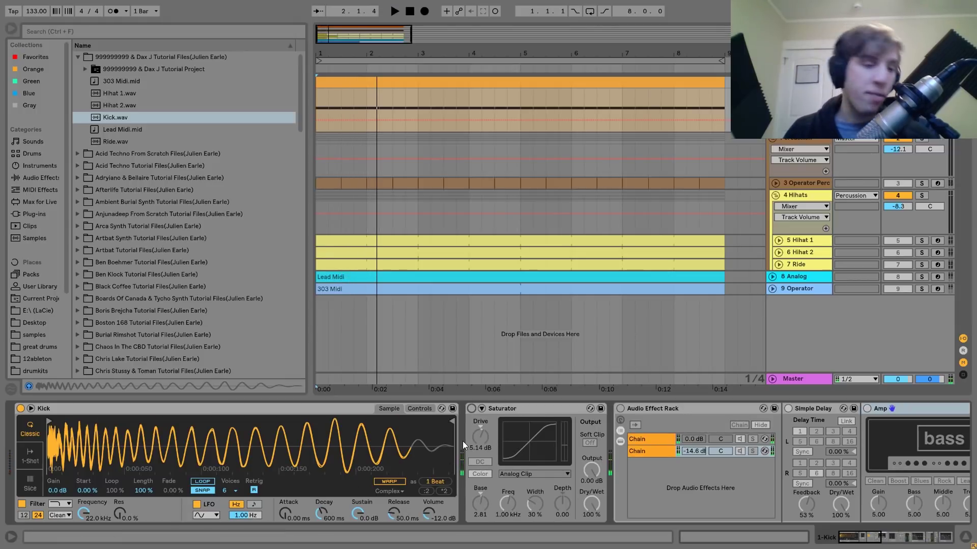
Turn on the Saturator on the Kick track and play the kick through it.
click(472, 409)
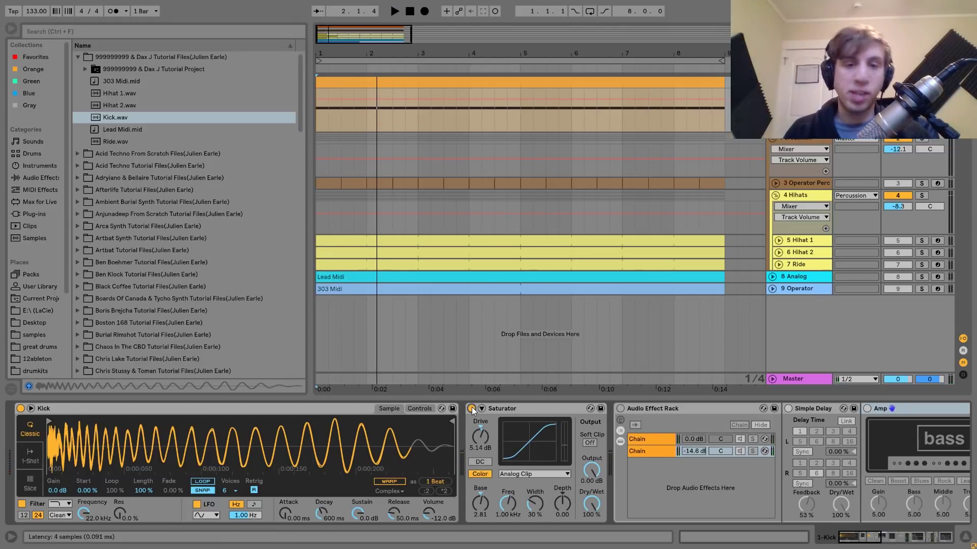
key(space)
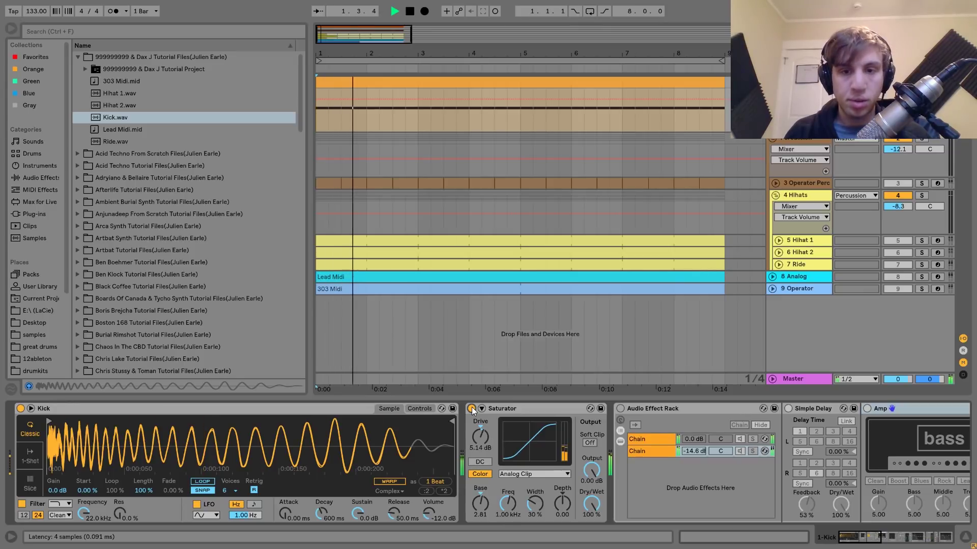
key(space)
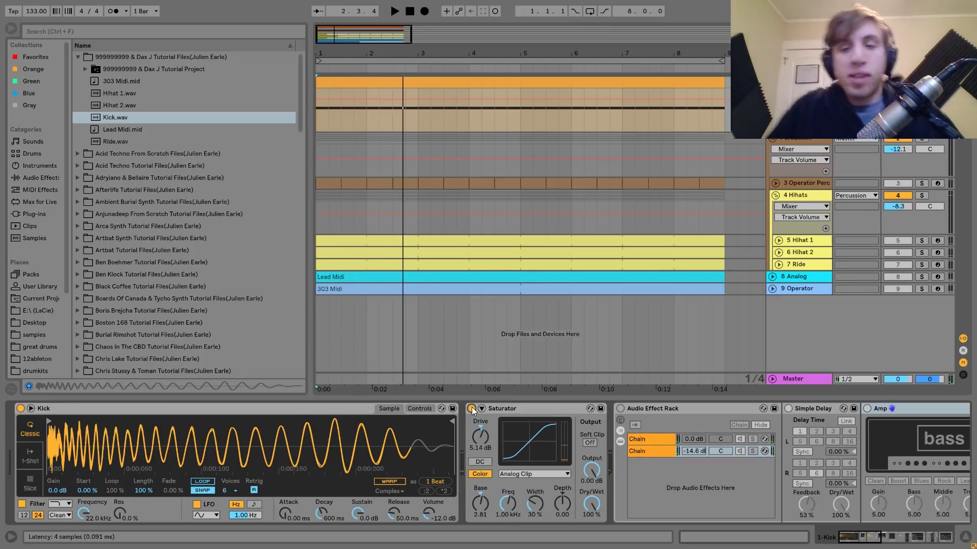
Turn on the Kick track's Audio Effect Rack and play the kick through it.
scroll(472, 407, right, 5)
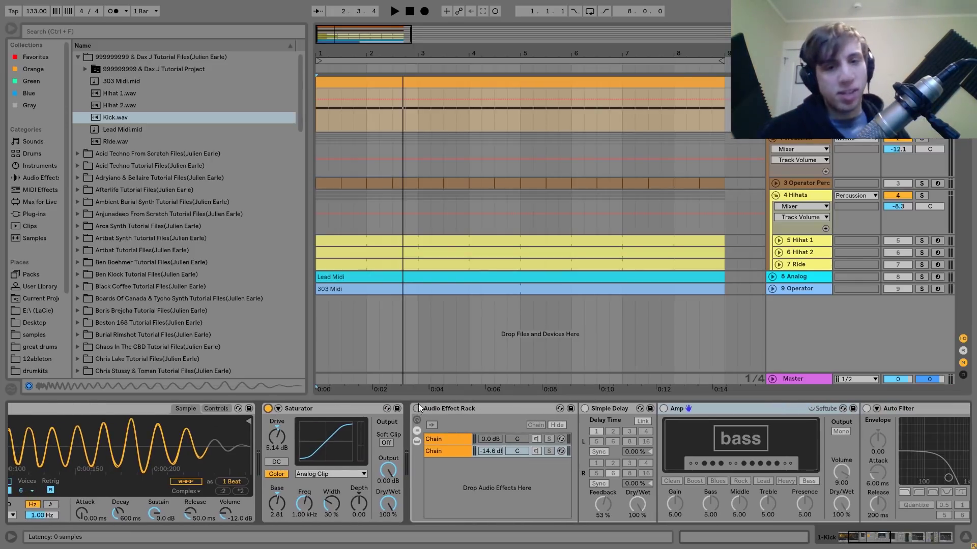
click(417, 408)
key(space)
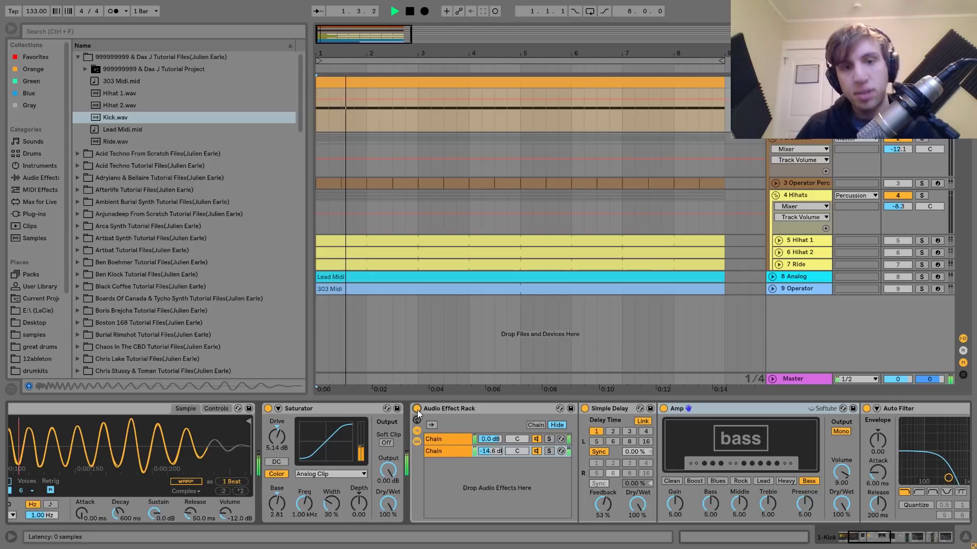
key(space)
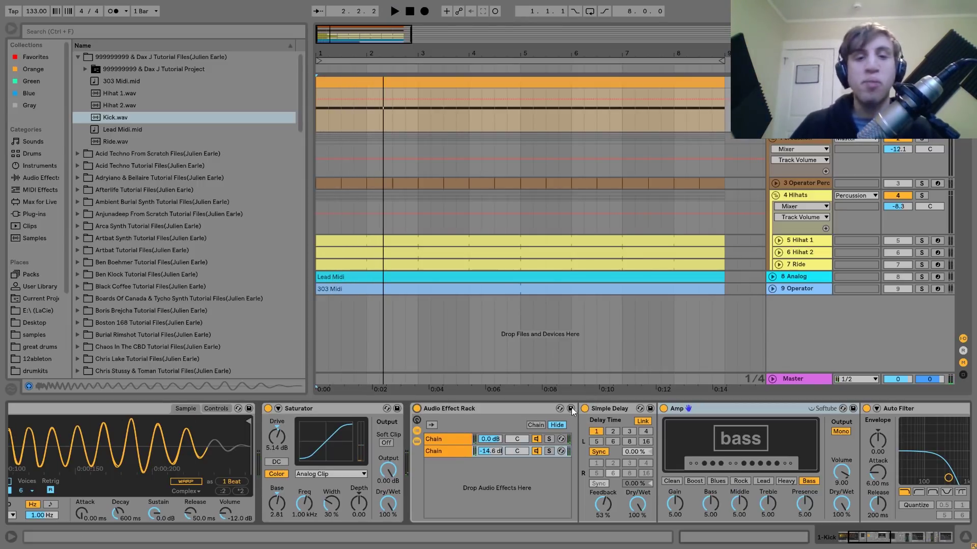
Compare the rack's two chains, and turn off the Compressor, Auto Filter and Amp in the second chain.
click(441, 441)
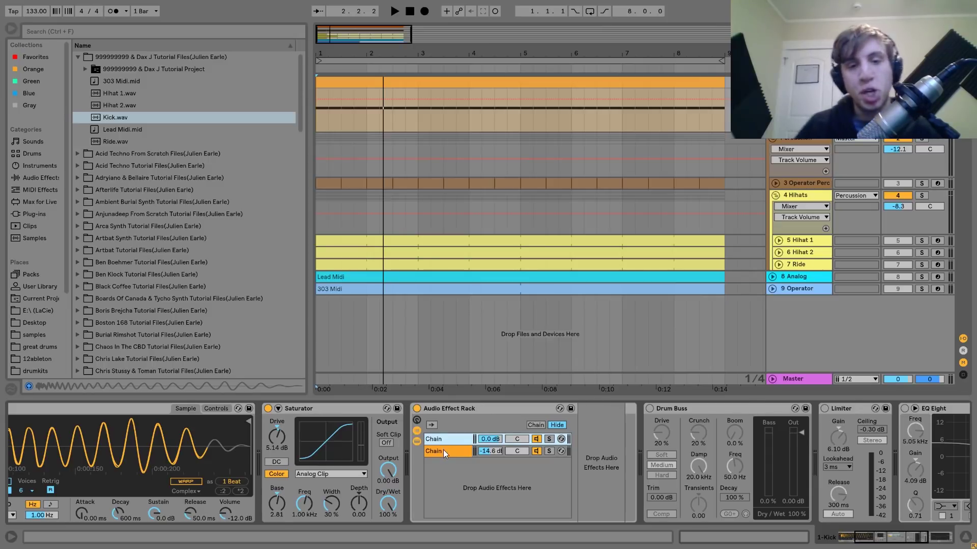
click(443, 450)
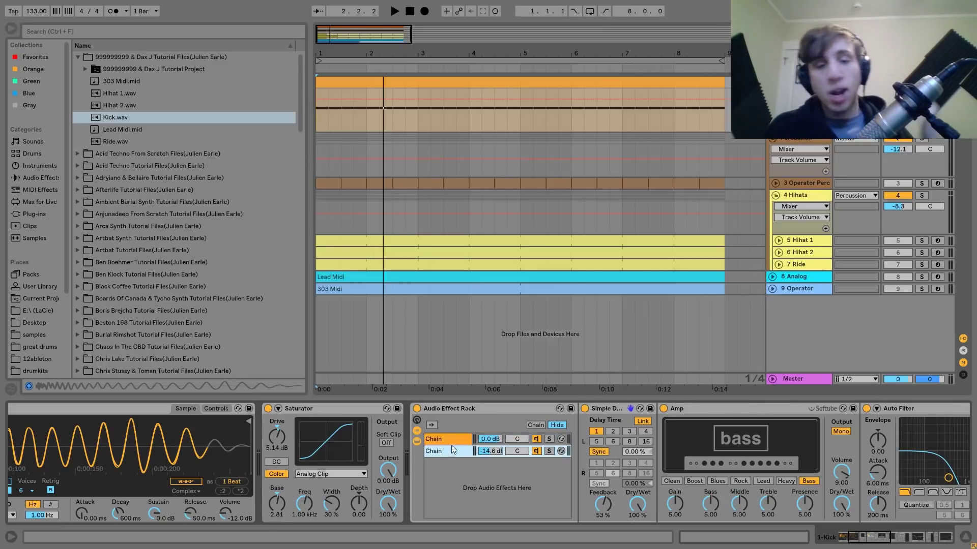
scroll(474, 451, down, 10)
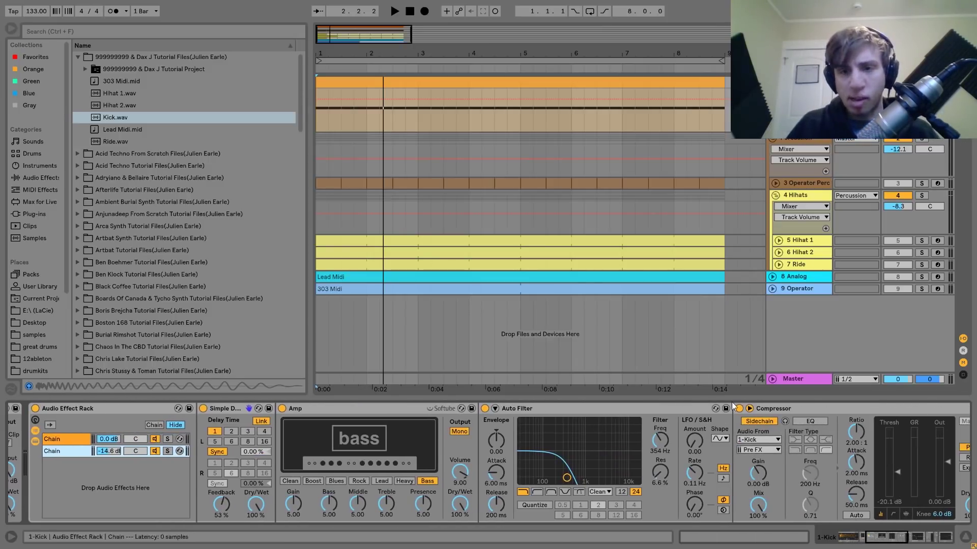
click(739, 408)
click(485, 409)
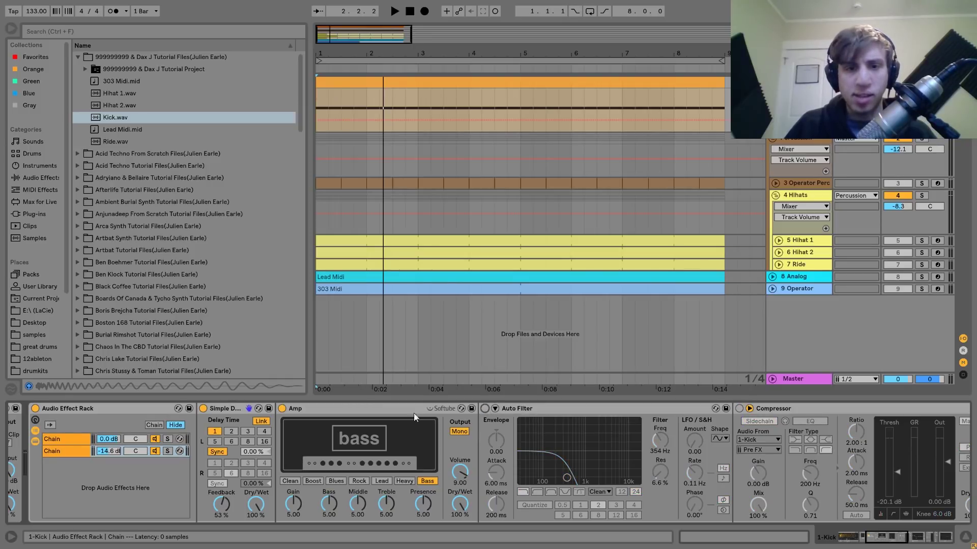
click(282, 408)
Play the kick with the second chain's Simple Delay active and its Amp, Auto Filter and Compressor bypassed.
key(space)
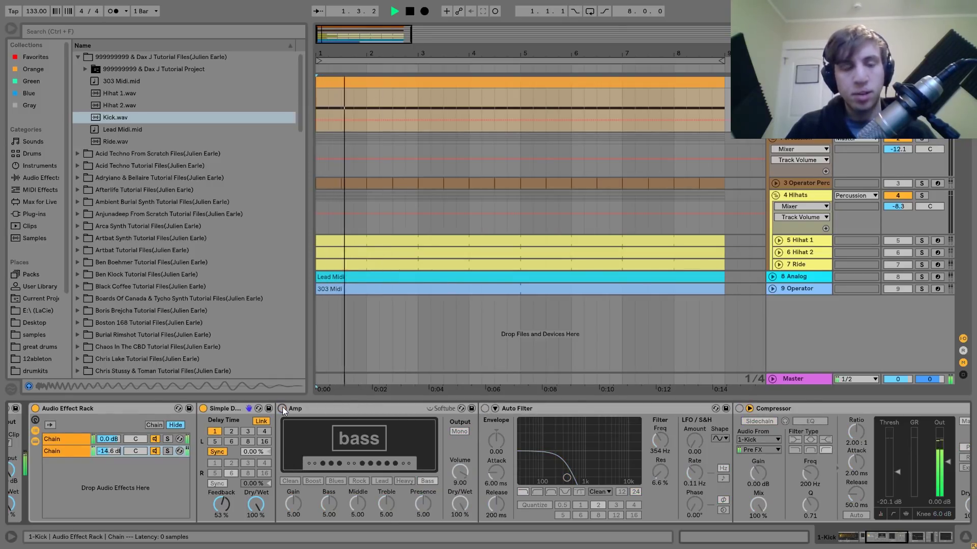
scroll(282, 407, up, 3)
key(space)
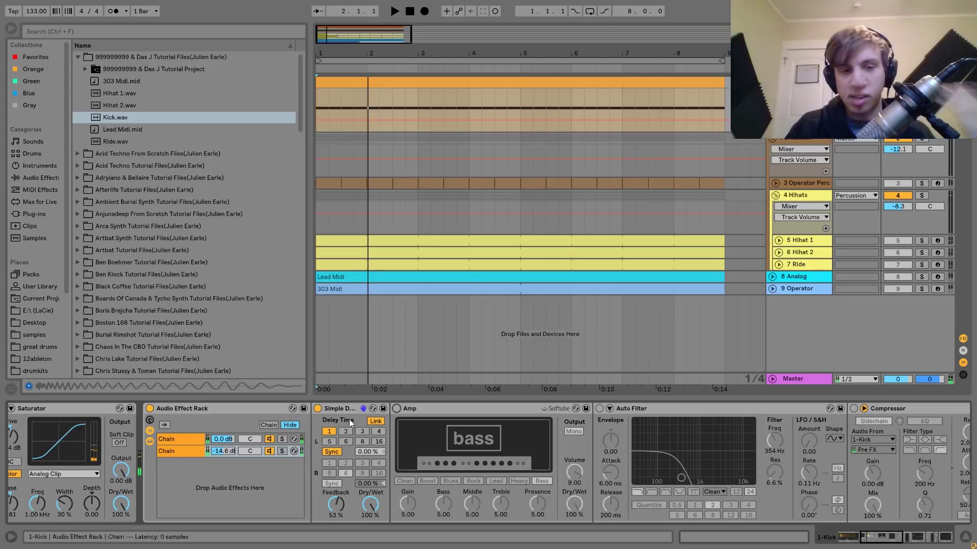
Turn on the Amp in the second chain and play the kick through it.
click(397, 408)
key(space)
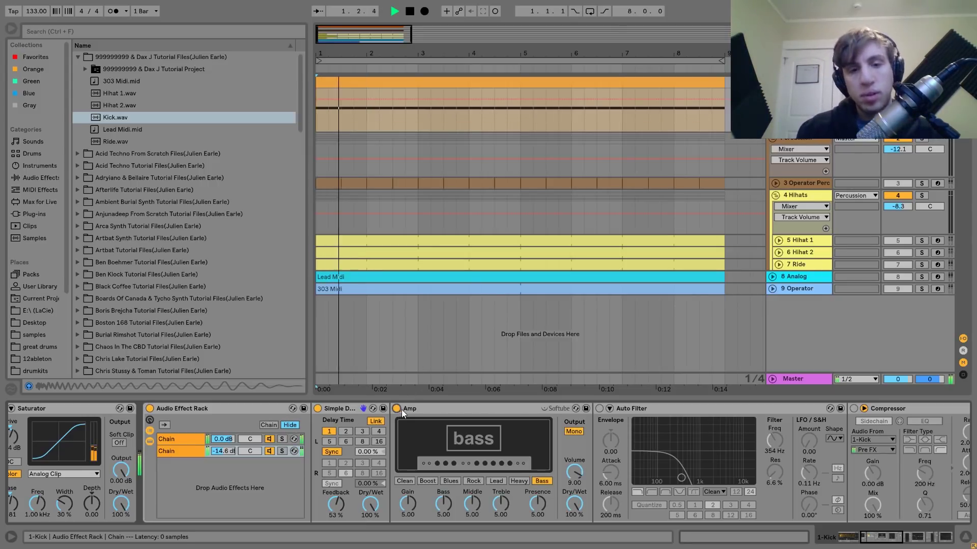
key(space)
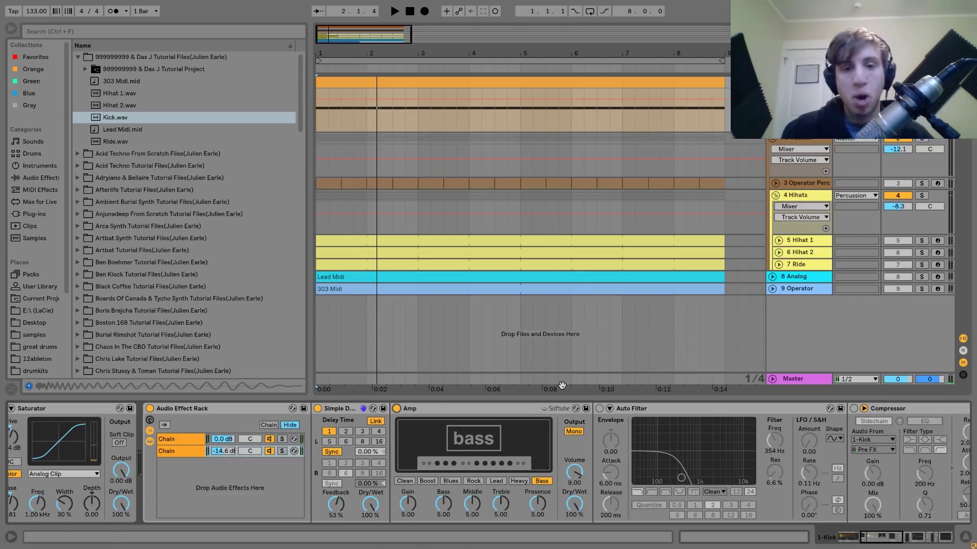
Turn on the Auto Filter after the Amp and listen to the filtered rumble.
click(598, 409)
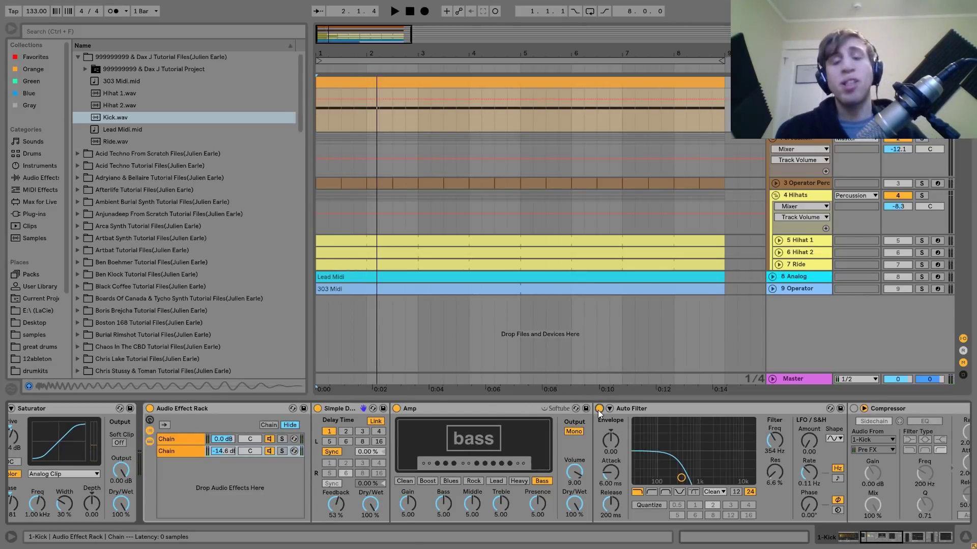
scroll(598, 410, right, 2)
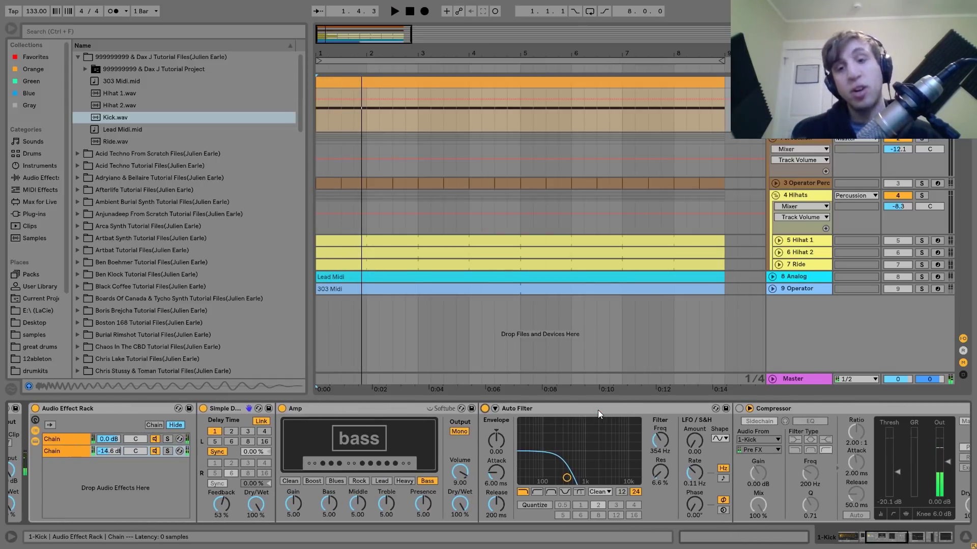
scroll(741, 429, right, 1)
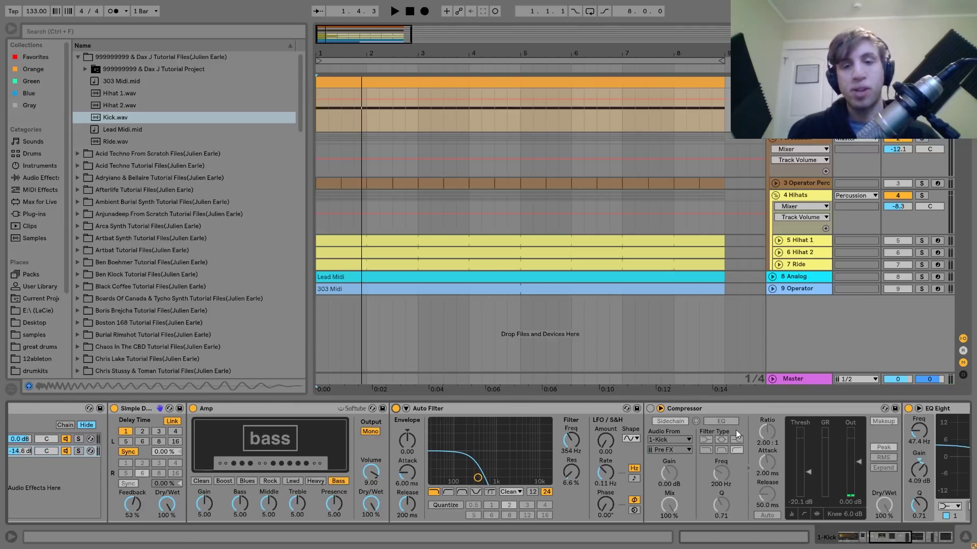
Turn on the second chain's Compressor and solo the rack's chains during playback to compare them.
click(651, 409)
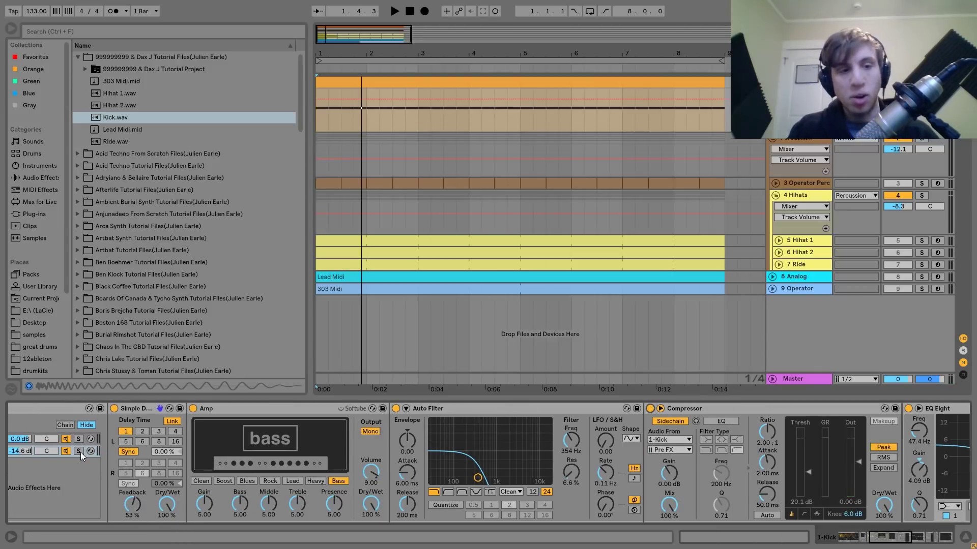
click(79, 439)
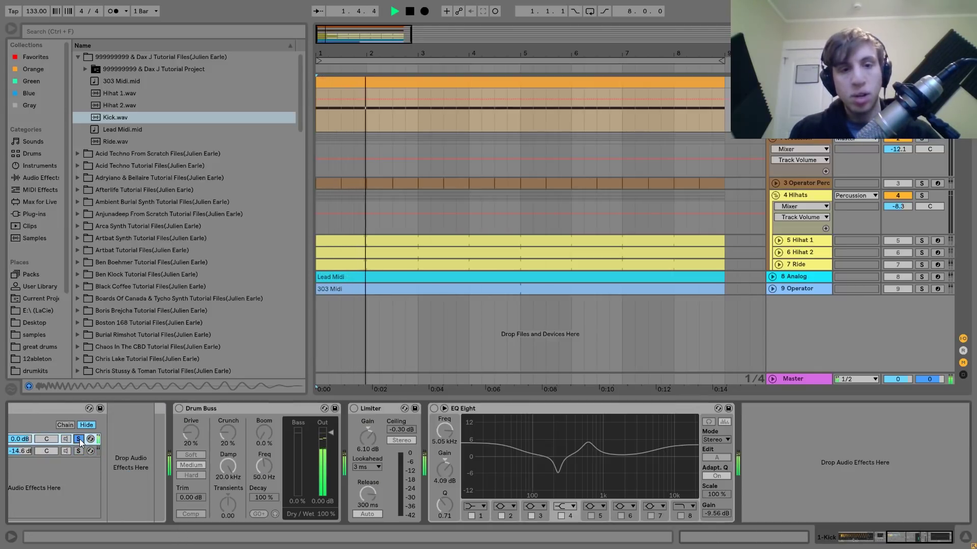
click(78, 452)
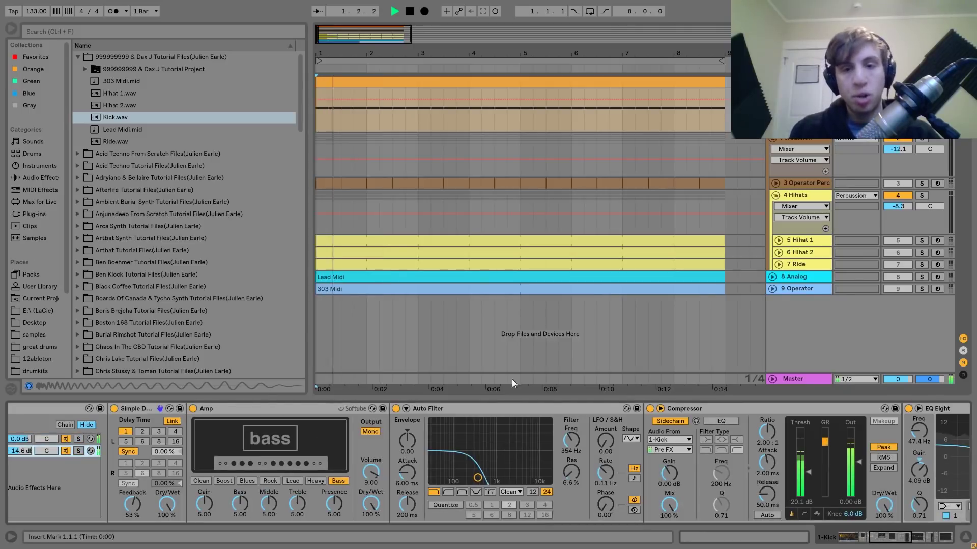
Bypass the sidechained Compressor and reactivate it during playback to compare the kick rumble with and without ducking.
click(650, 409)
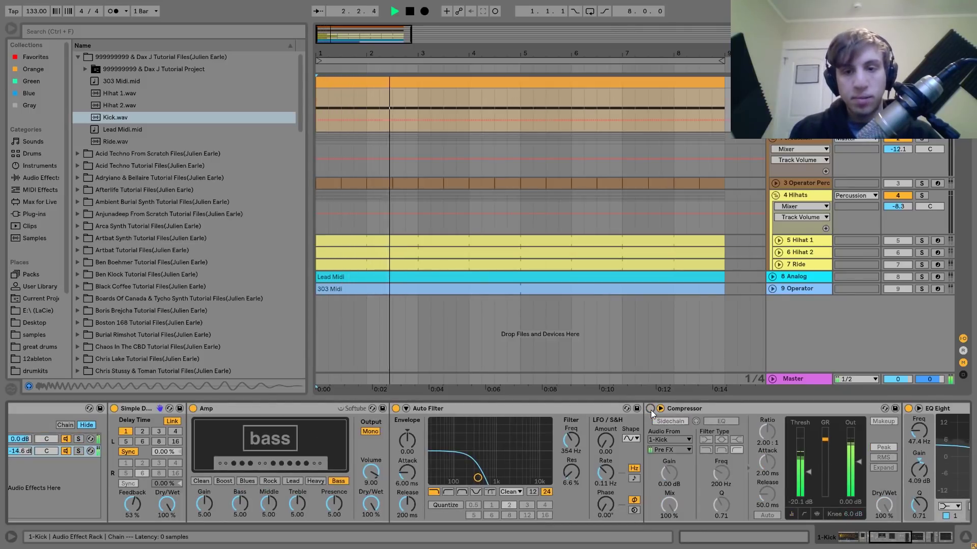
click(650, 409)
key(space)
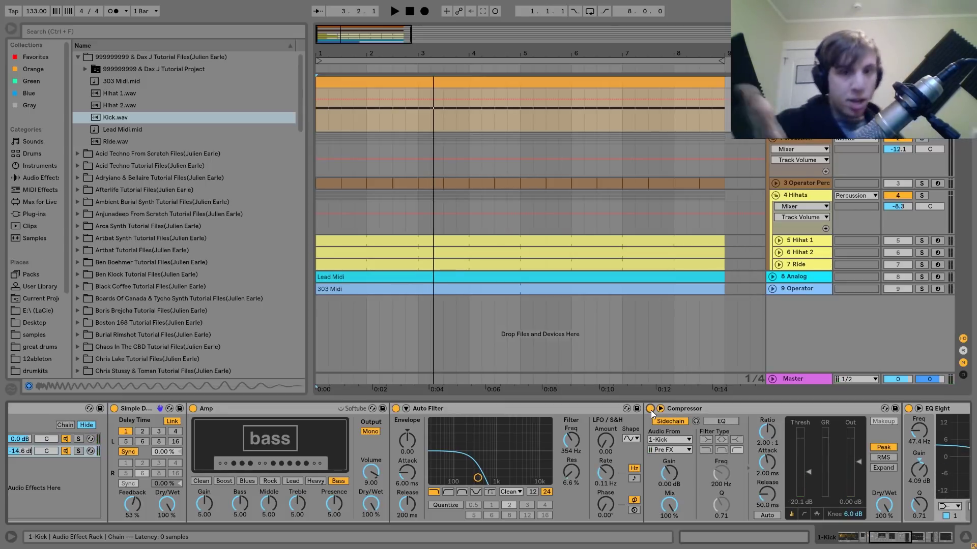
Inspect the bands of the EQ Eight after the Compressor, and bypass and reactivate it during playback to compare the rumble.
scroll(651, 410, right, 10)
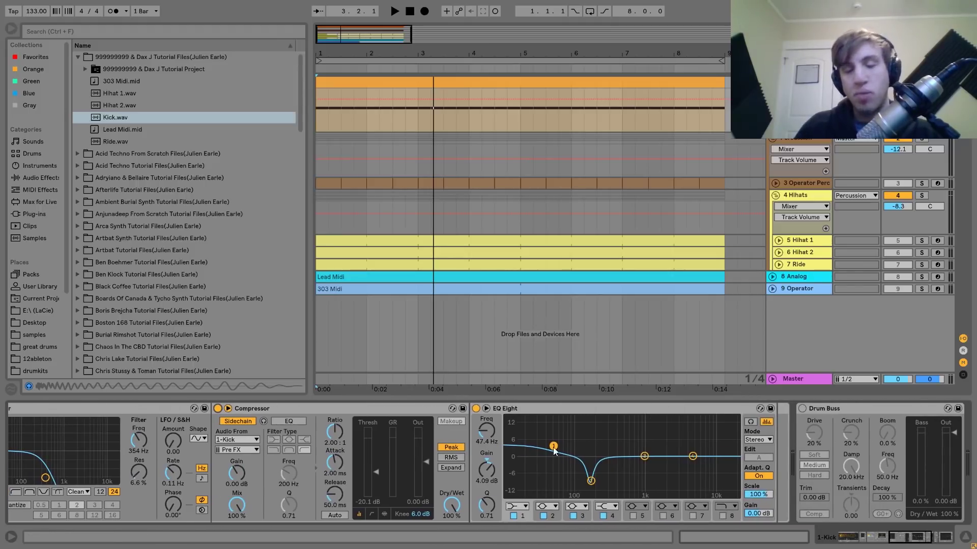
click(591, 481)
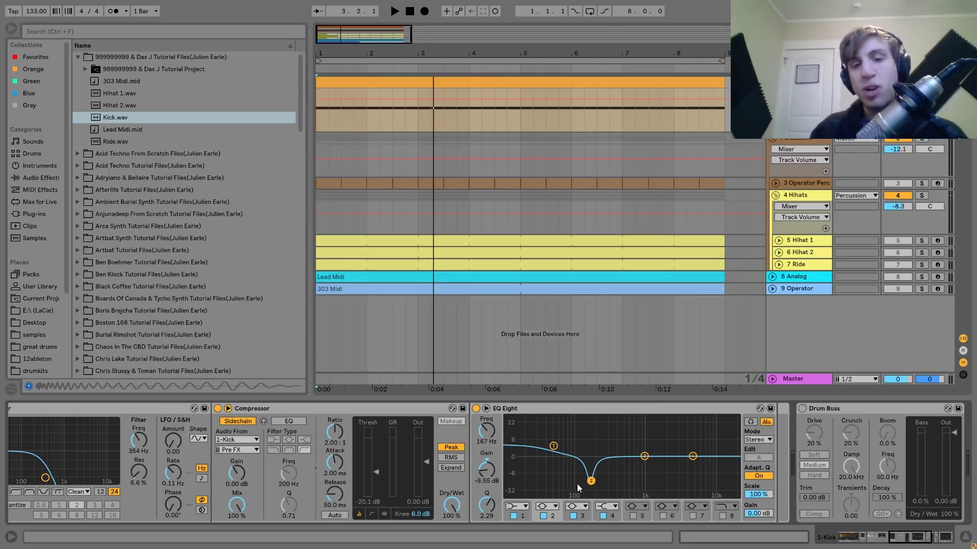
click(553, 446)
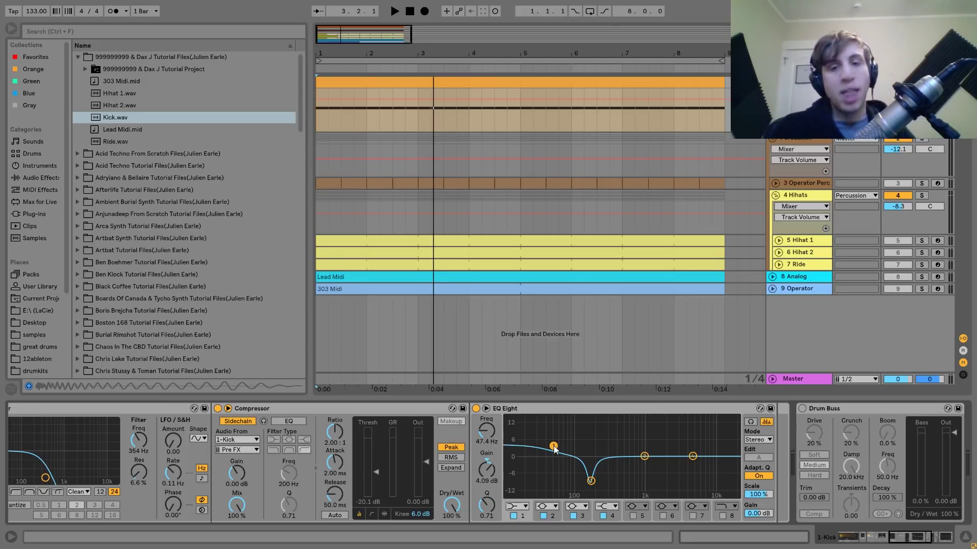
click(476, 409)
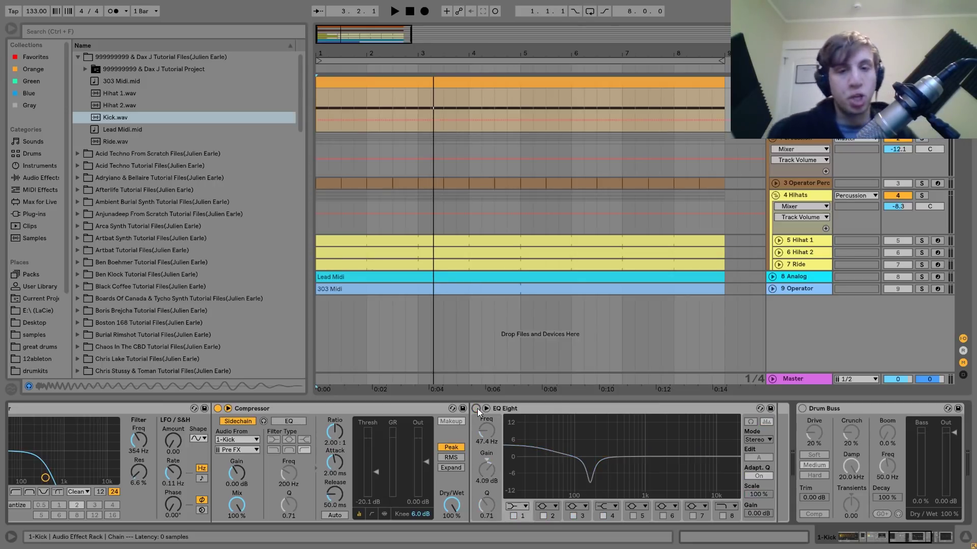
key(space)
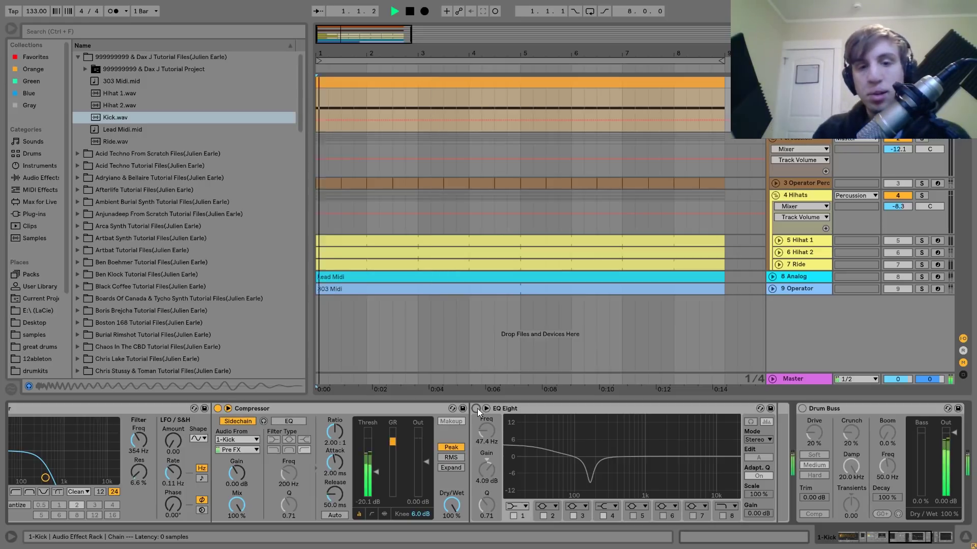
click(476, 409)
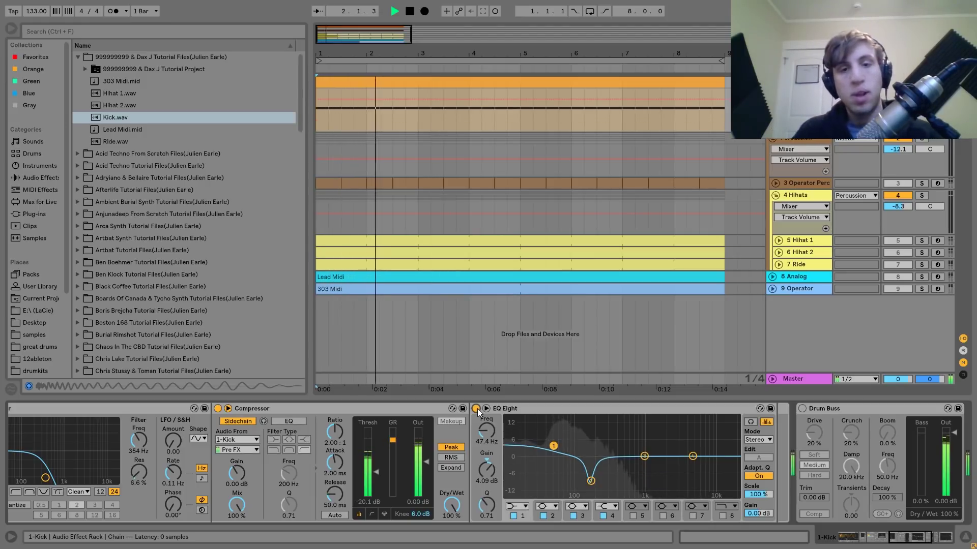
key(space)
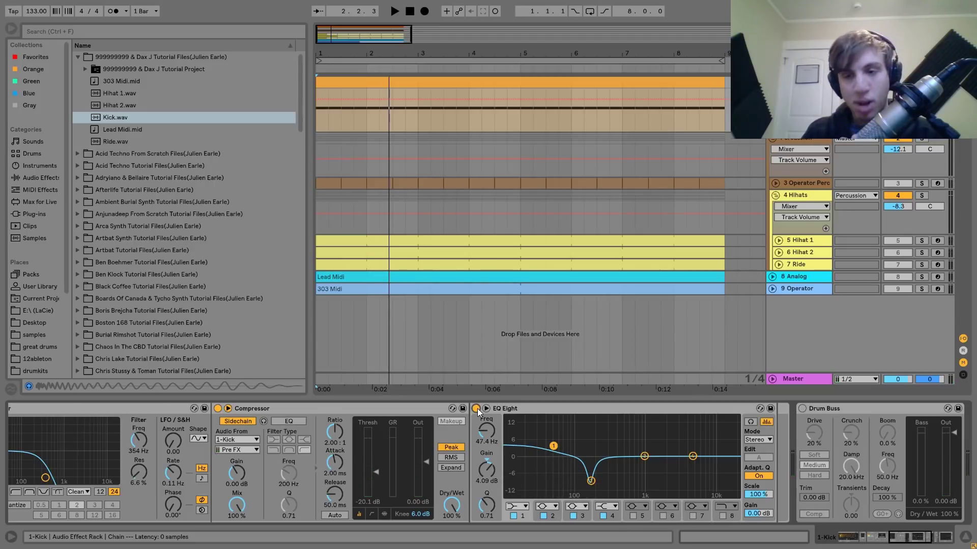
Turn on the Drum Buss after the EQ Eight and play the kick through it.
scroll(477, 410, down, 6)
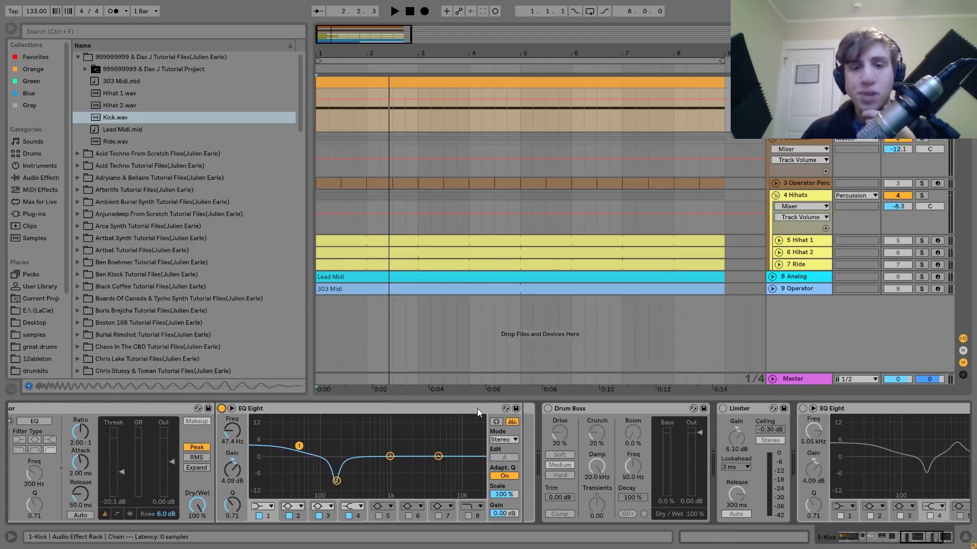
click(484, 408)
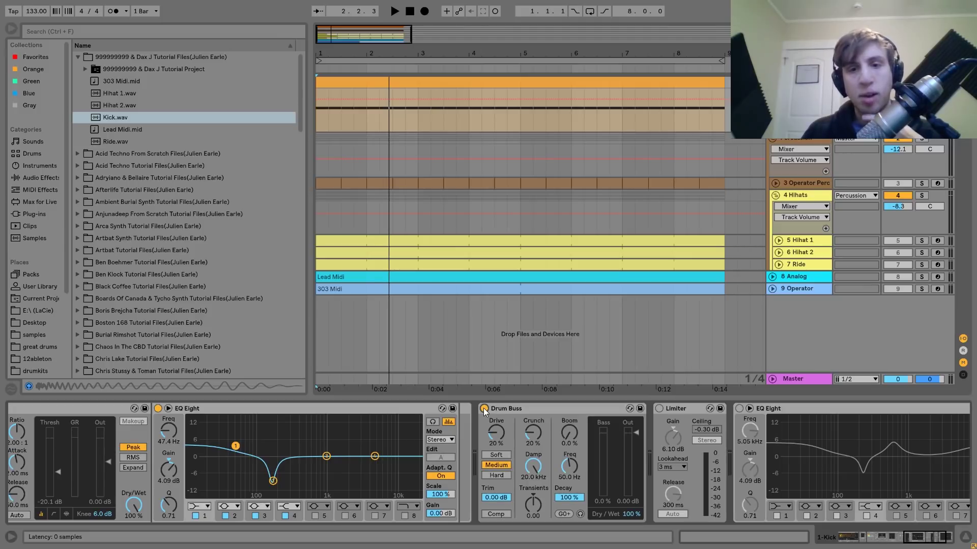
key(space)
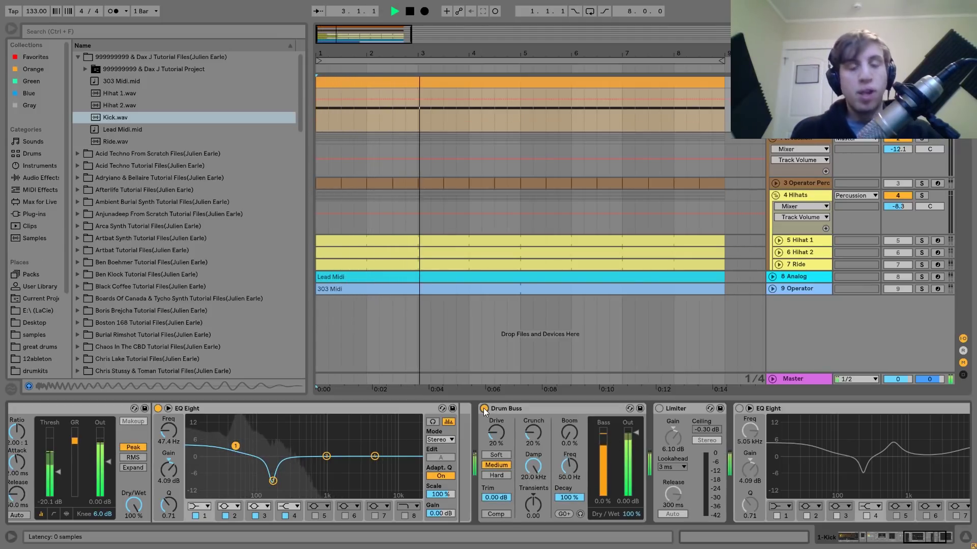
key(space)
Bypass the Drum Buss and reactivate it during playback to compare the kick with and without it.
scroll(484, 411, up, 3)
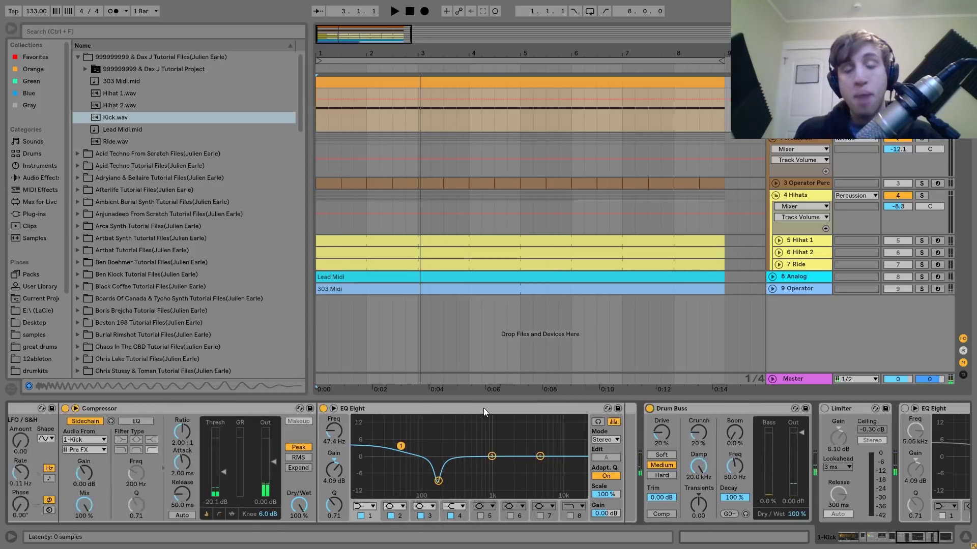
scroll(483, 408, up, 8)
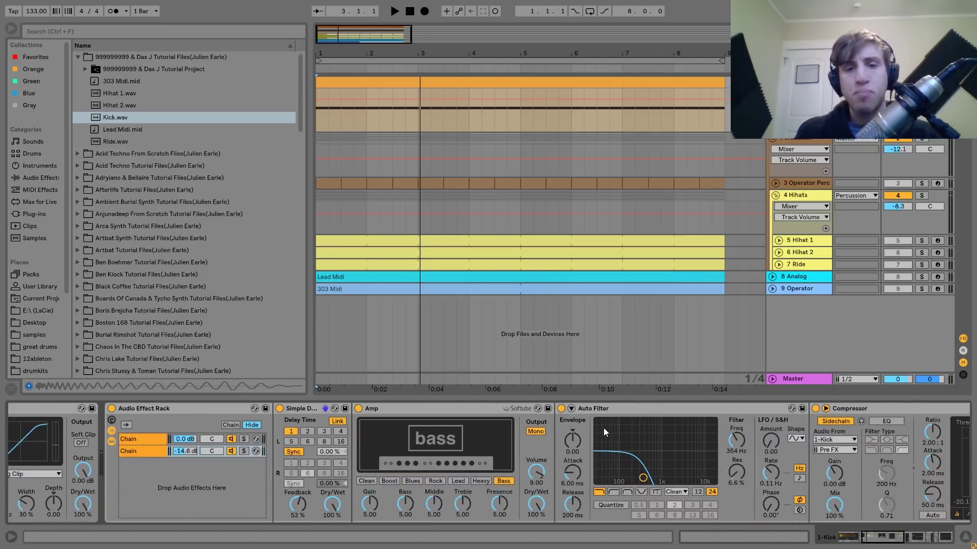
scroll(603, 428, down, 10)
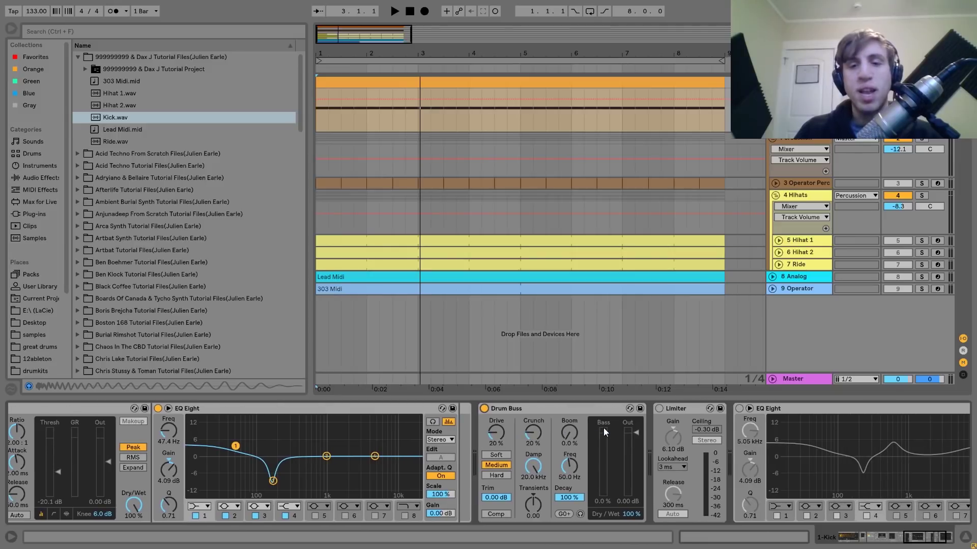
key(space)
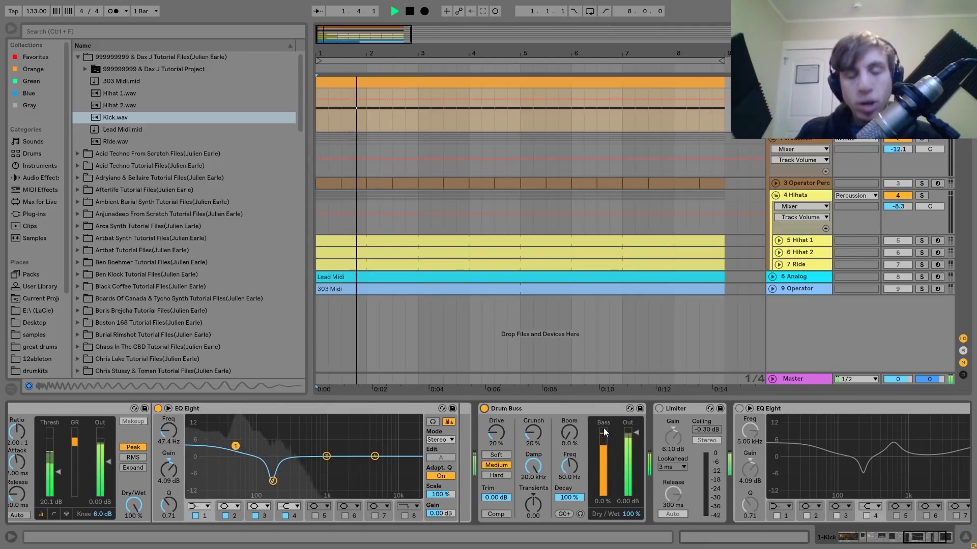
click(484, 409)
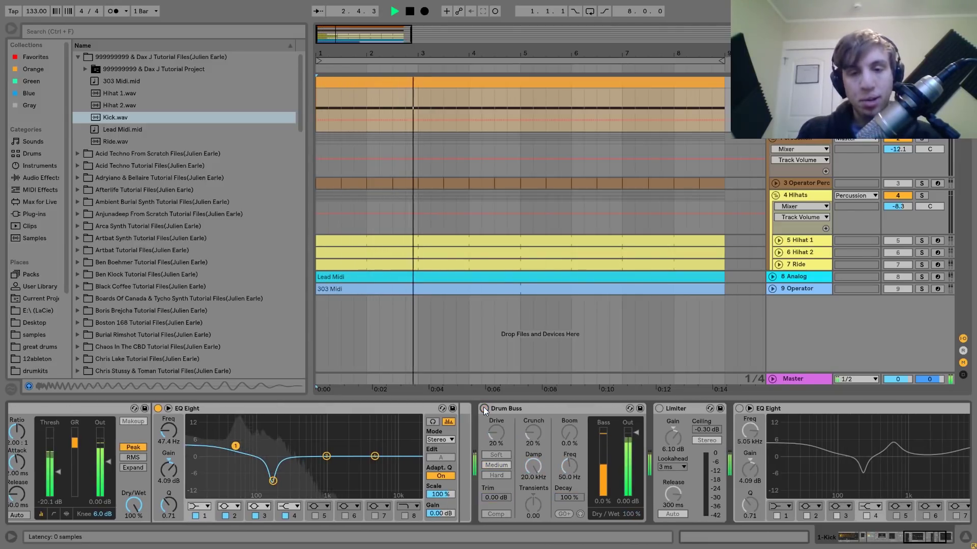
click(484, 408)
key(space)
Turn on the Limiter after the Drum Buss and listen to the kick through it.
scroll(484, 409, down, 2)
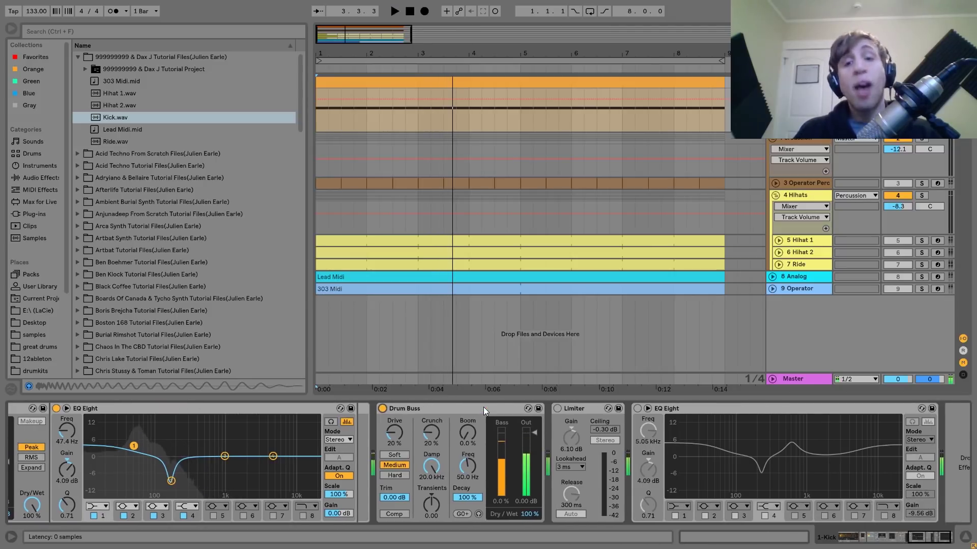
click(557, 410)
key(space)
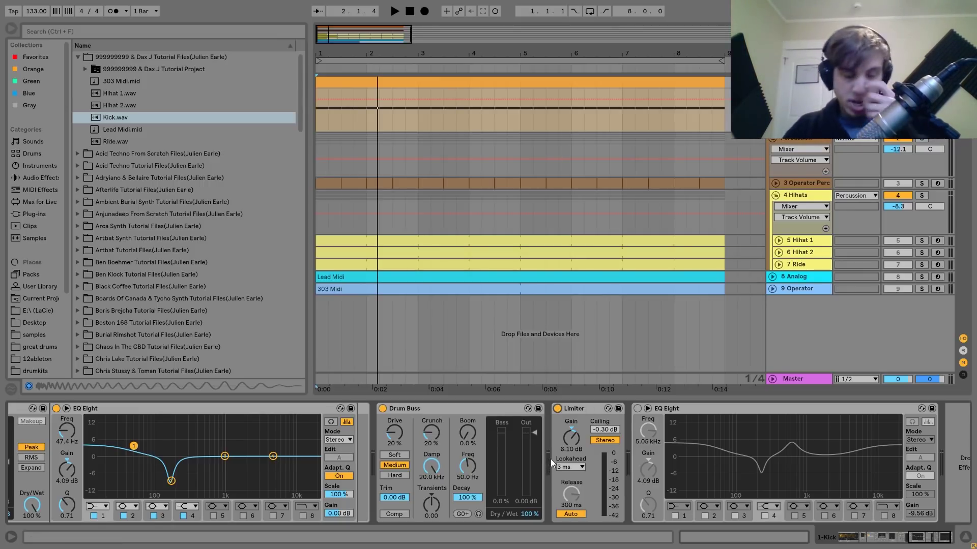
Bypass the Limiter and reactivate it during playback to compare the kick's loudness.
click(557, 408)
key(space)
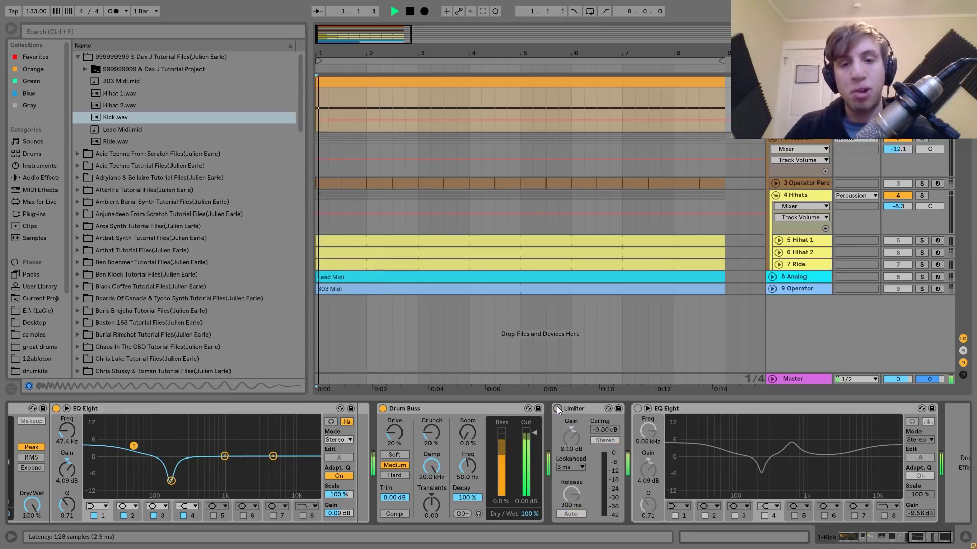
click(557, 409)
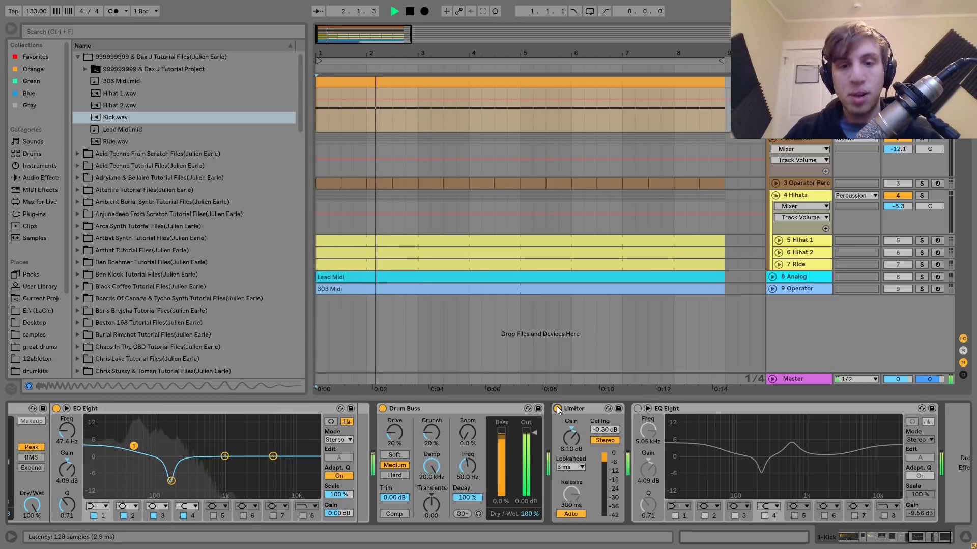
key(space)
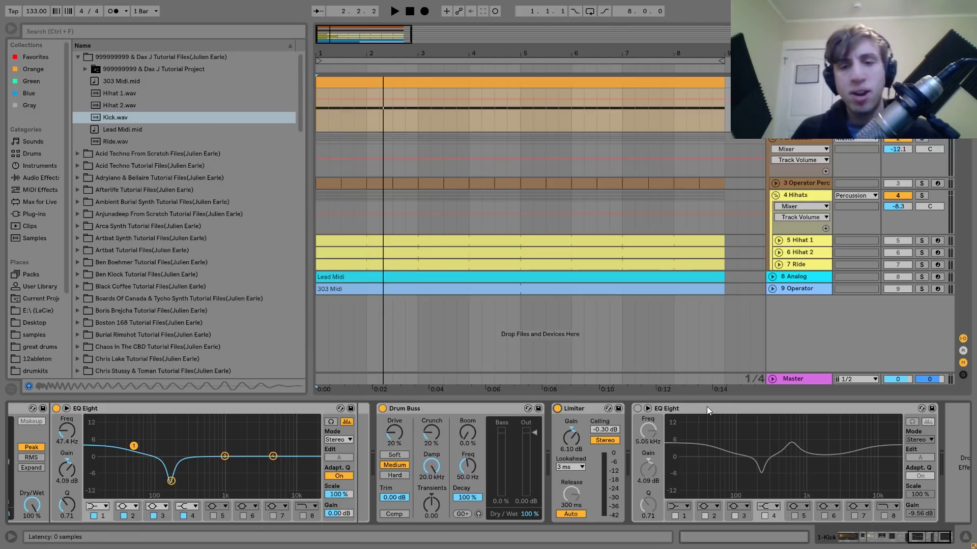
Turn on the final EQ Eight after the Limiter while the kick is playing.
key(space)
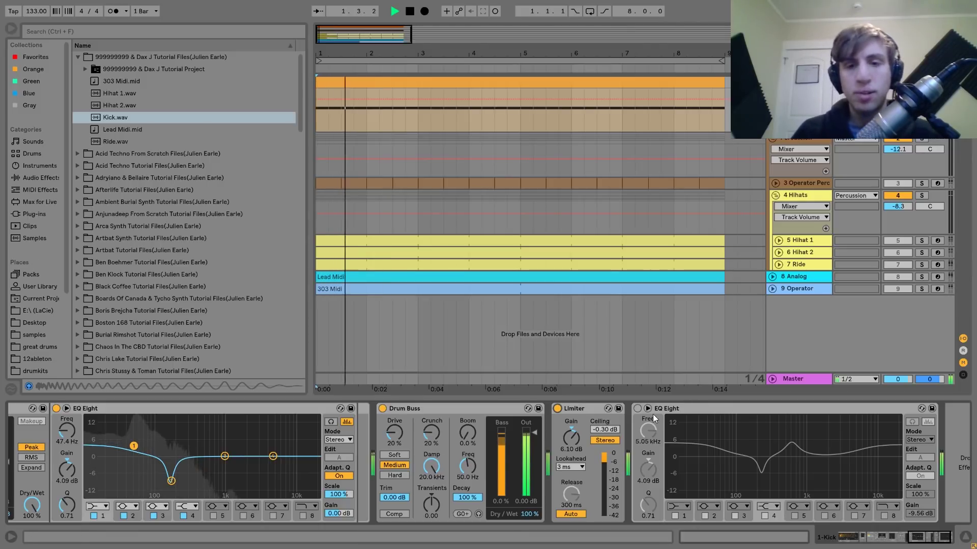
click(637, 409)
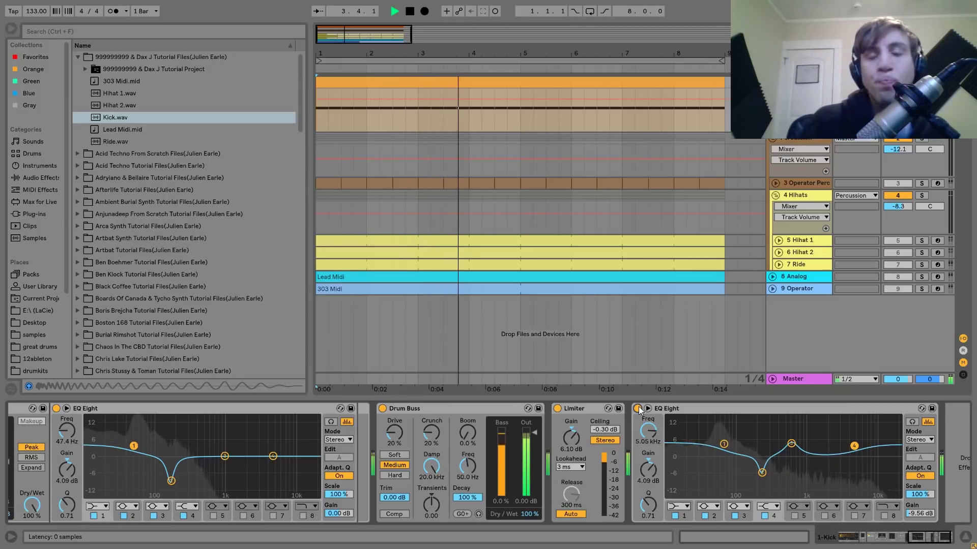
key(space)
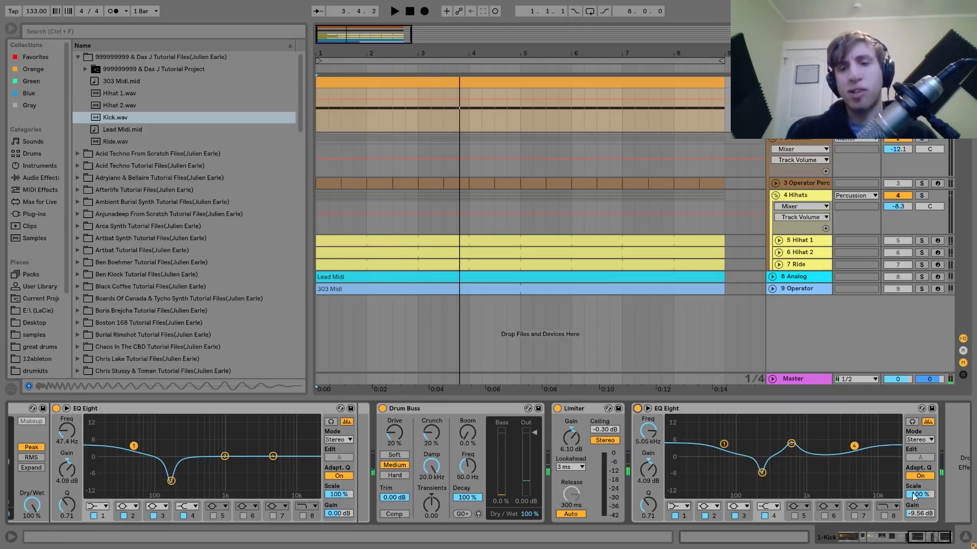
Examine the settings of each active band in the final EQ Eight and replay the kick to hear its effect.
click(725, 444)
click(790, 443)
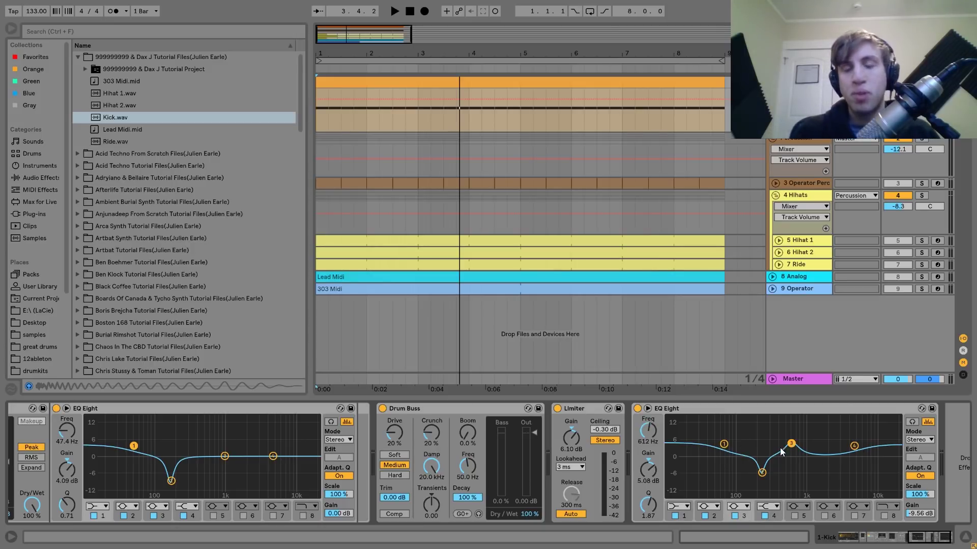
click(854, 446)
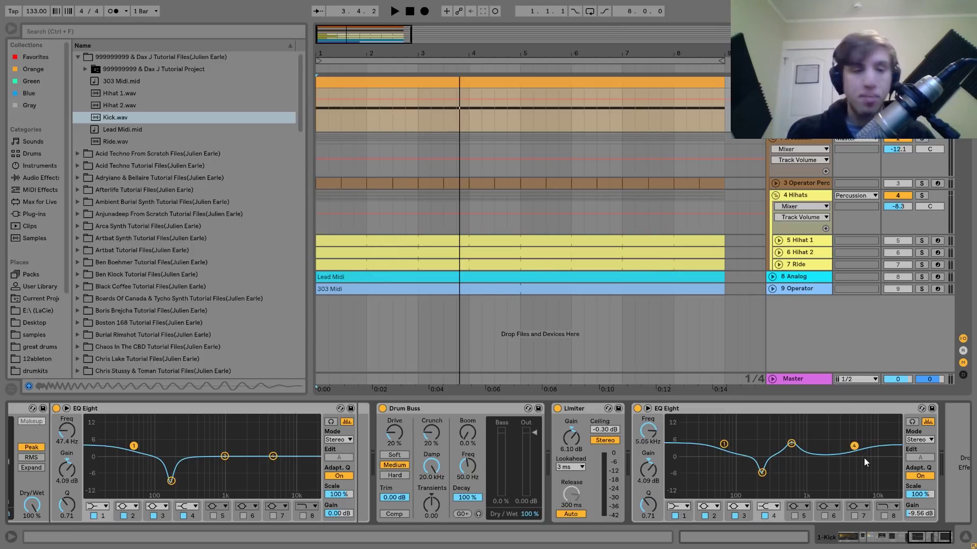
click(762, 473)
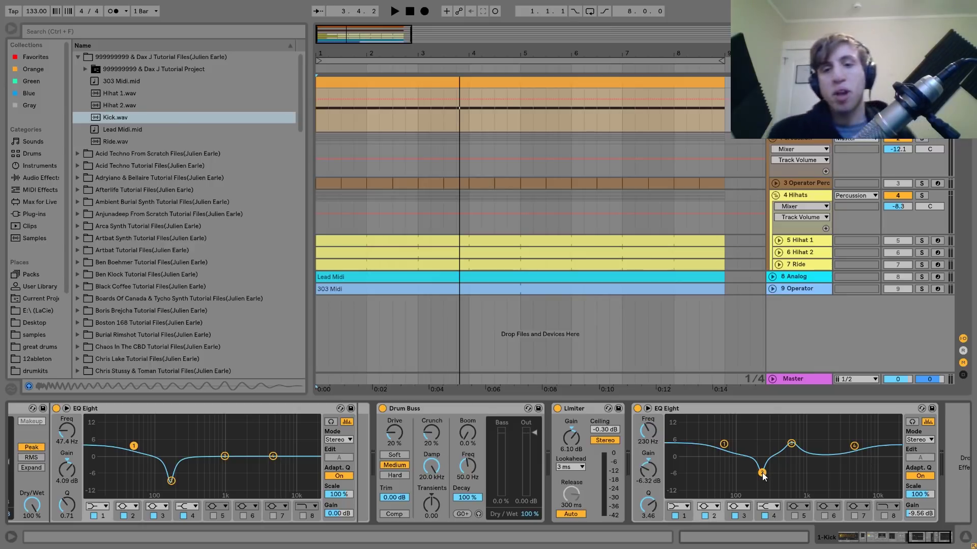
key(space)
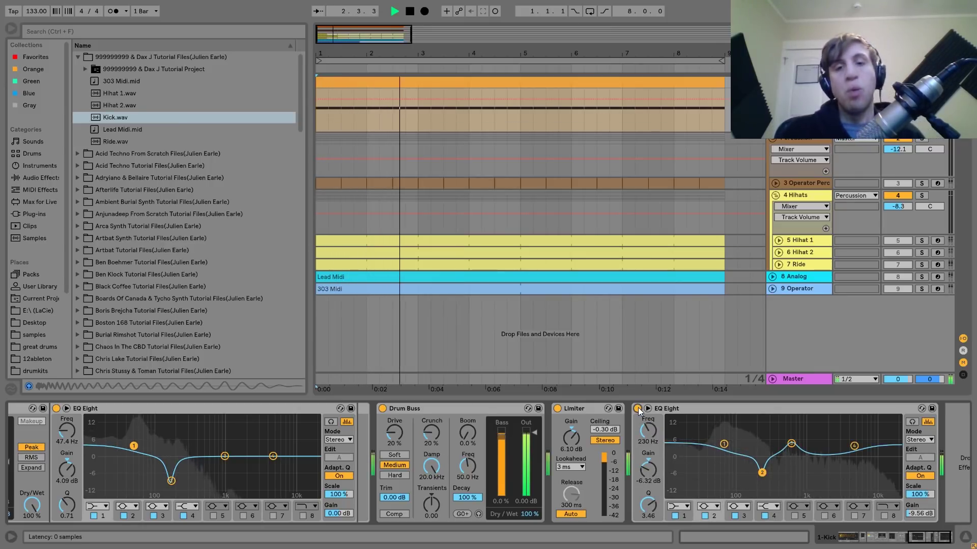
key(space)
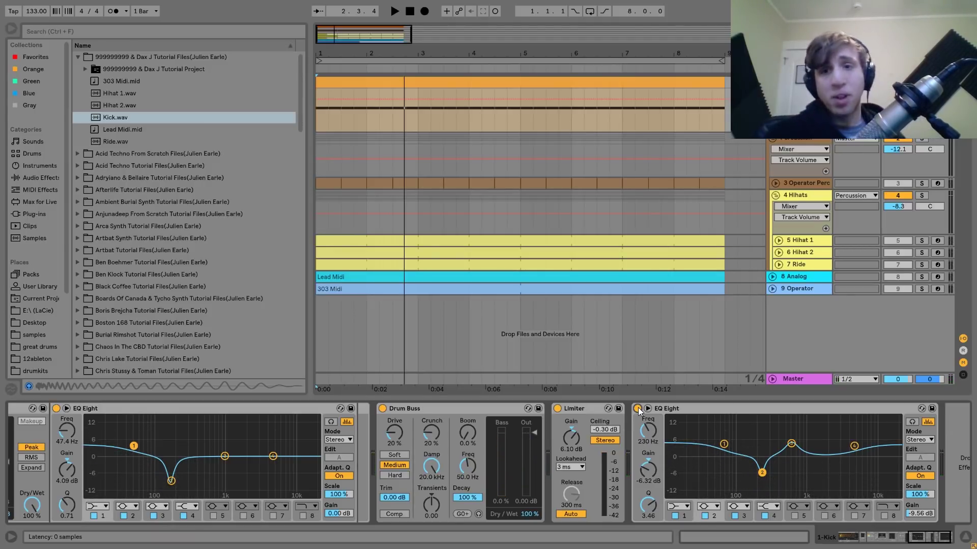
Solo the 3 Operator Perc track, play it and unfold the track to see its notes.
click(798, 183)
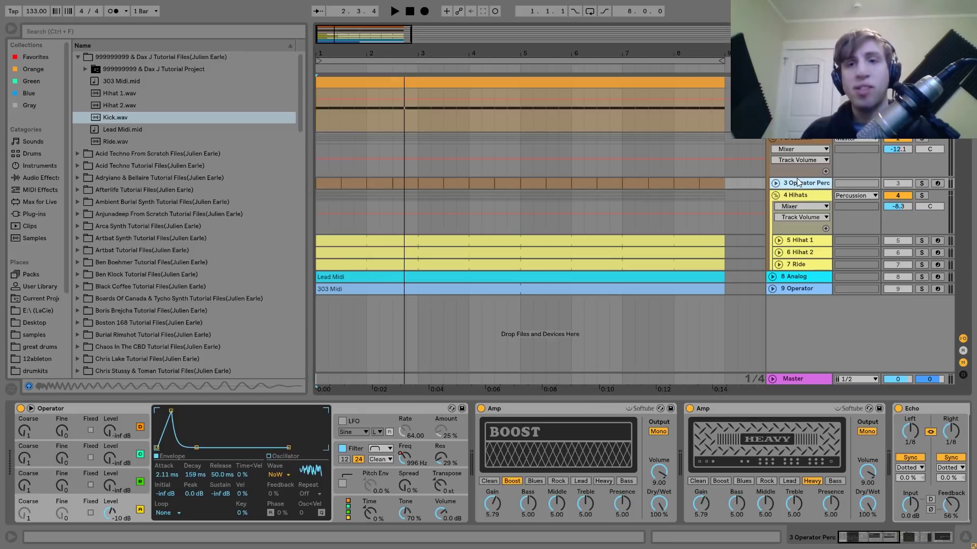
click(921, 186)
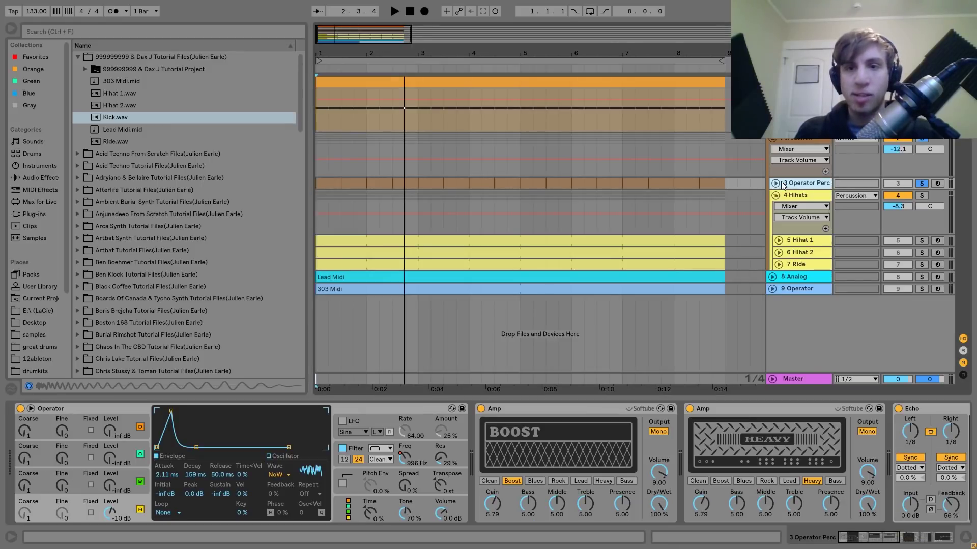
key(space)
click(776, 183)
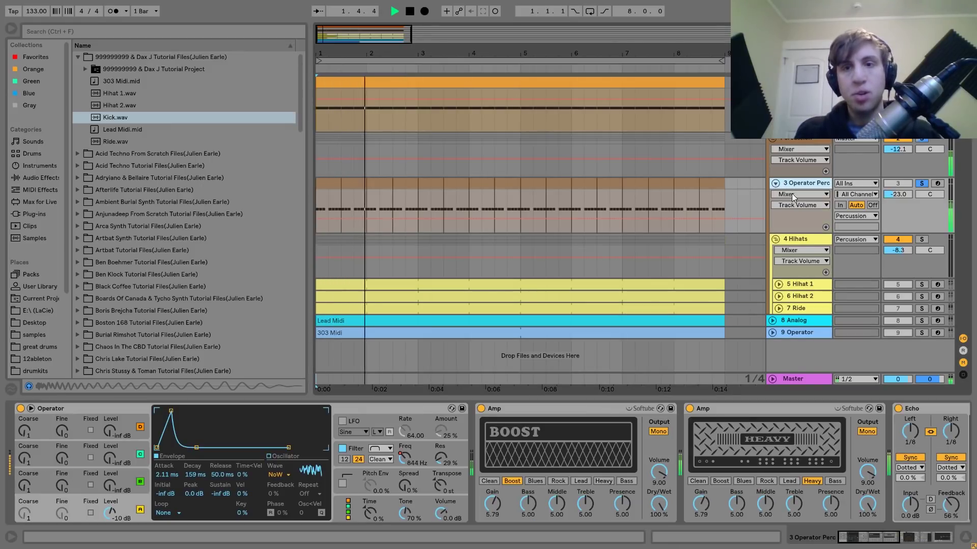
Display the Operator's Filter Freq automation on the Operator Perc track.
click(792, 195)
click(791, 214)
click(800, 205)
click(794, 214)
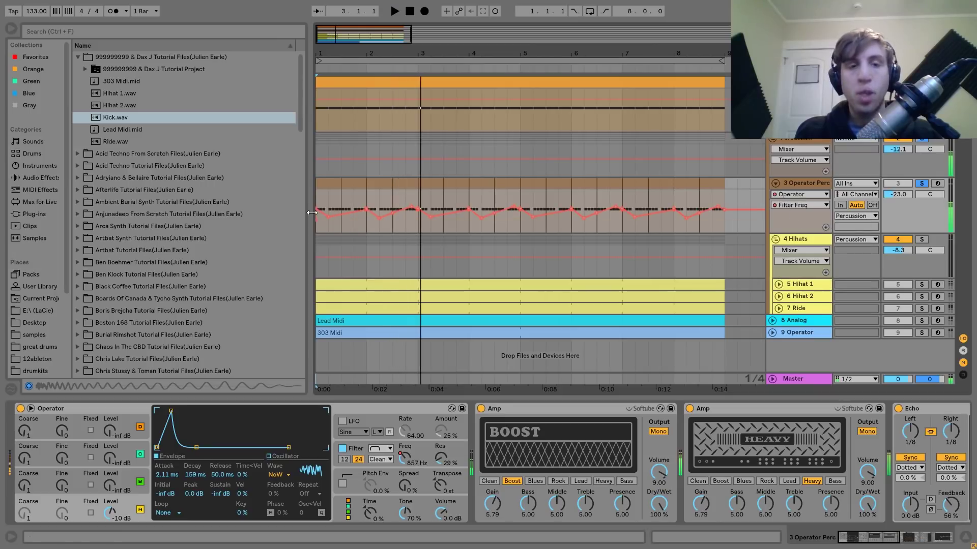
Delete the C3 note at 1.3.4 in the first Operator Perc clip and play the pattern.
click(324, 185)
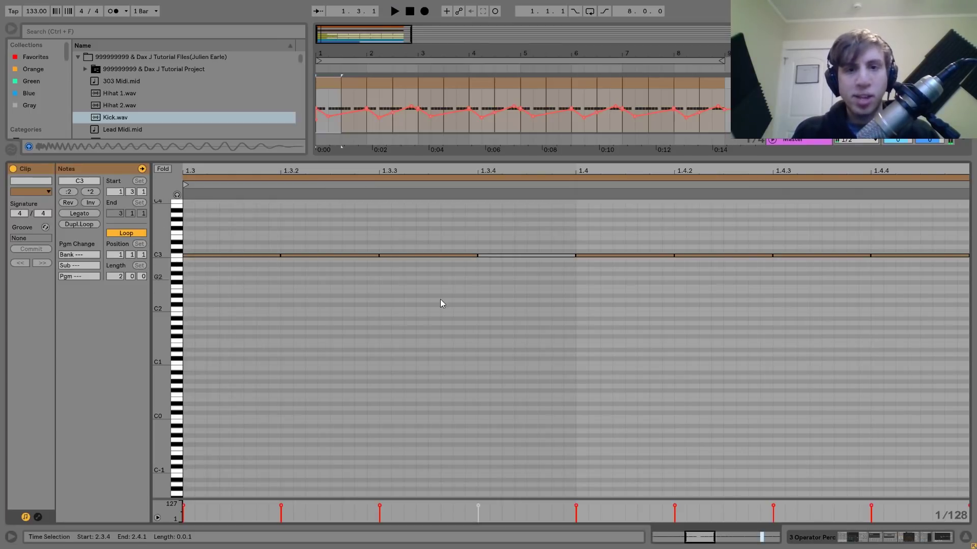
key(Delete)
key(space)
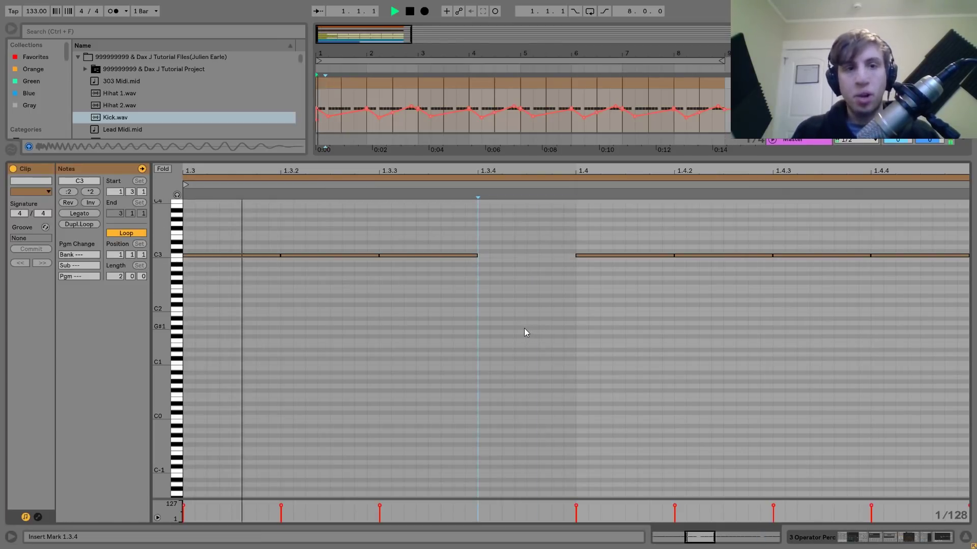
key(space)
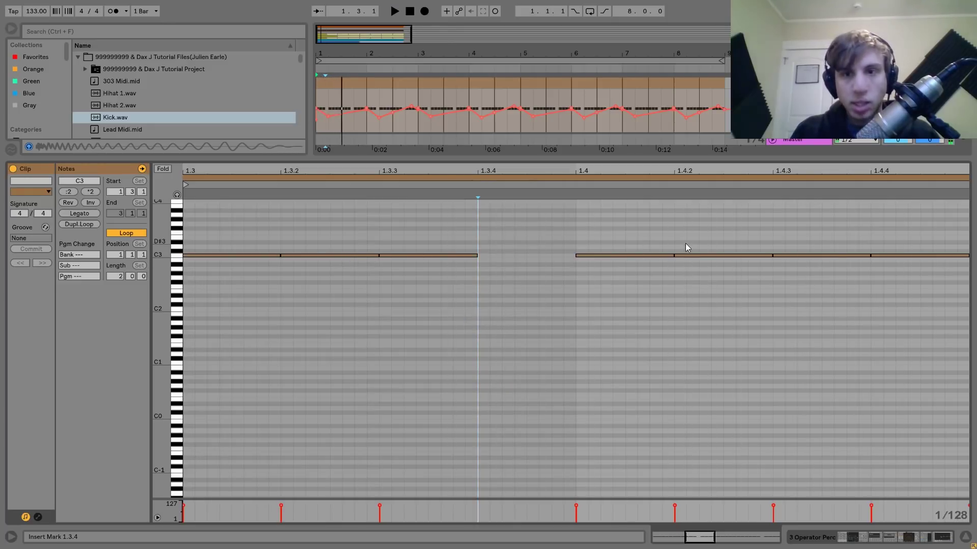
key(shift+Tab)
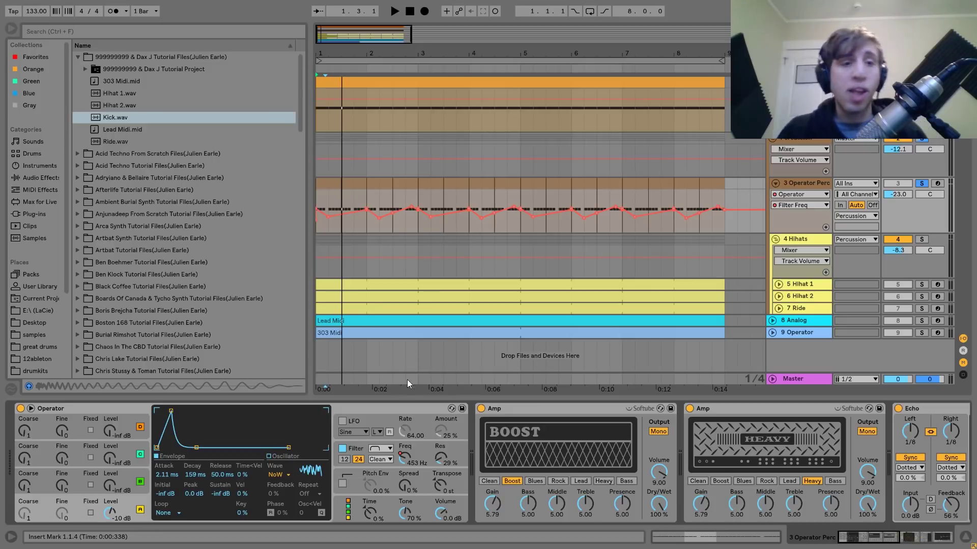
click(359, 449)
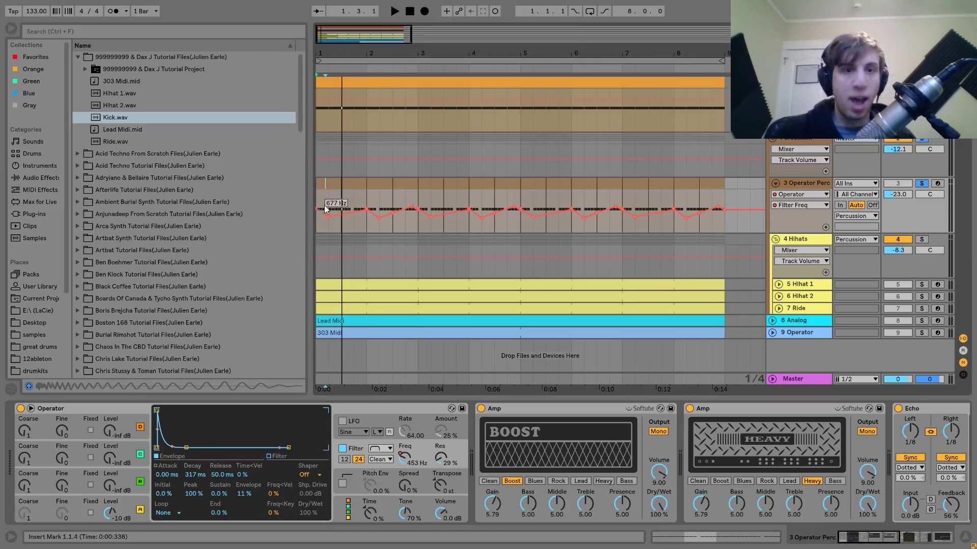
key(space)
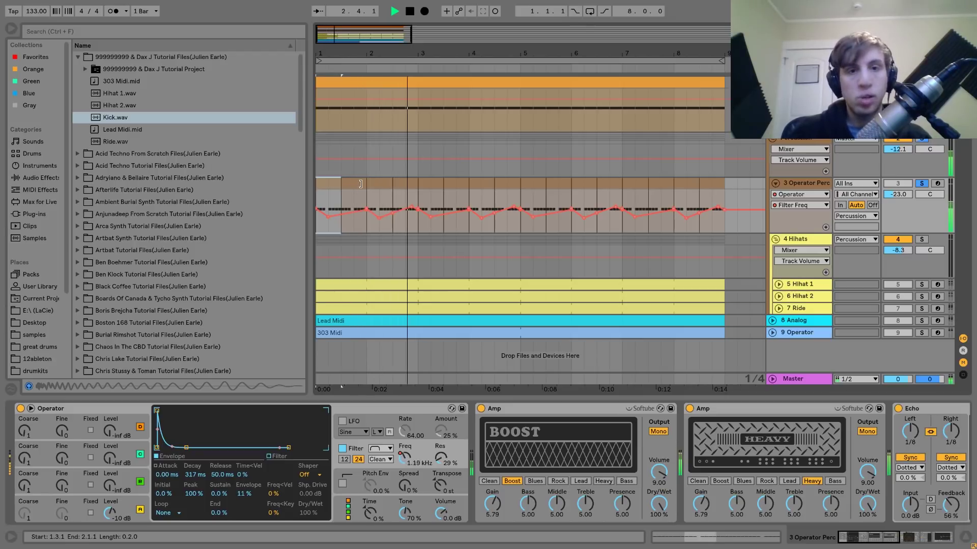
key(space)
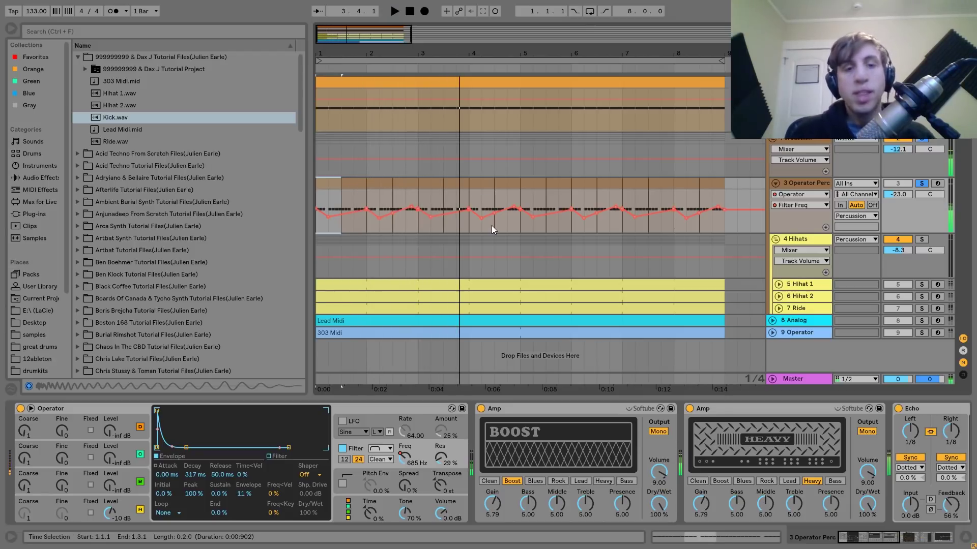
Try a manual filter frequency of about 1.01 kHz in the Operator during playback, and re-enable the automation.
right_click(416, 463)
key(Escape)
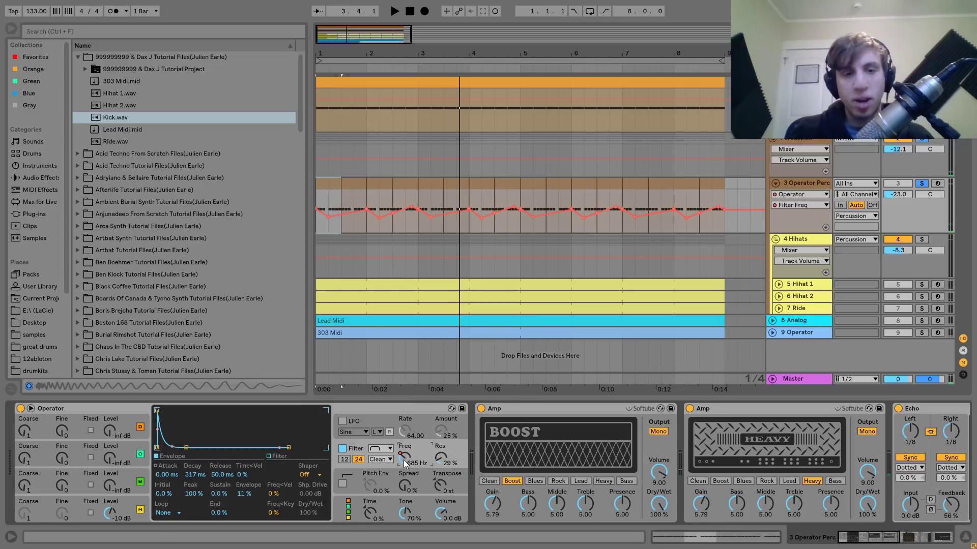
drag(403, 459, 404, 447)
key(space)
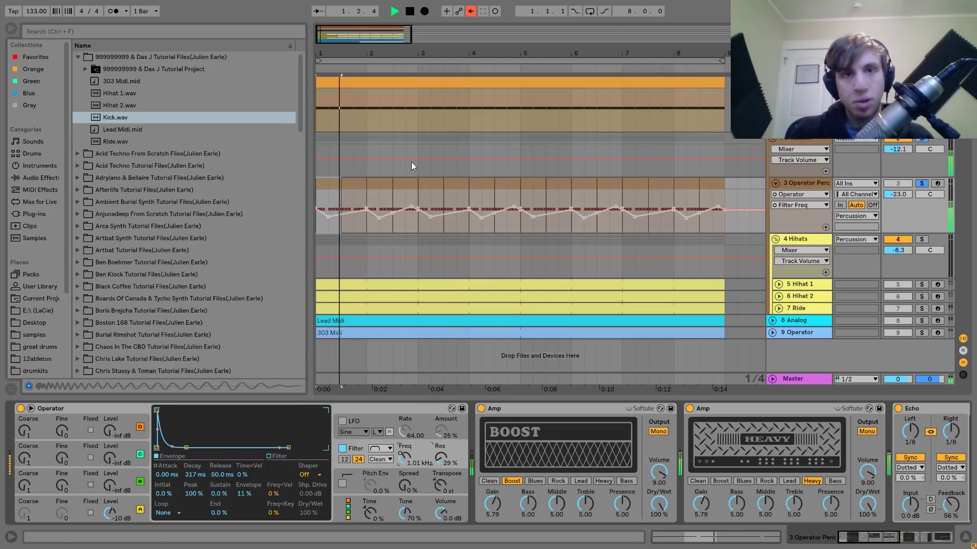
click(471, 11)
Replay the percussion with its filter automation and examine the Operator's oscillator A and filter settings.
key(space)
key(space)
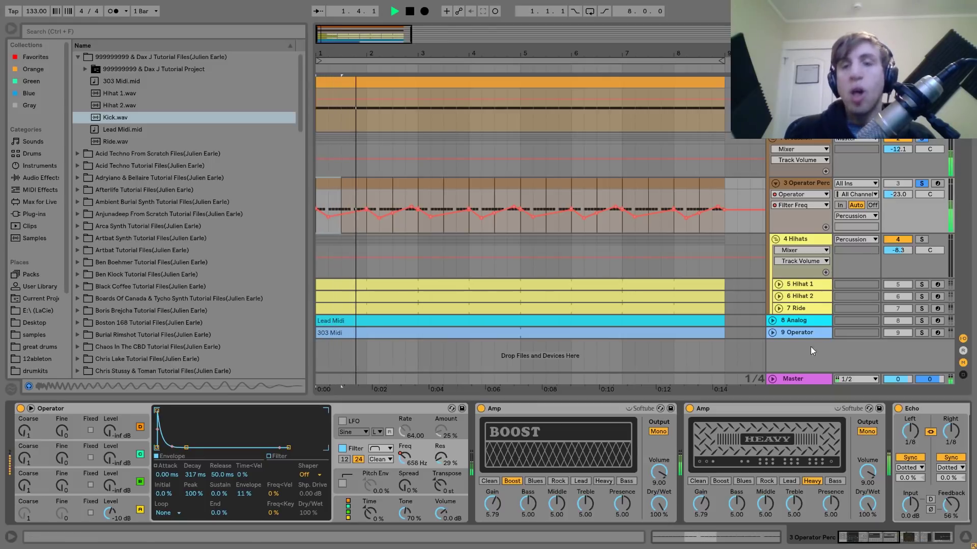
key(space)
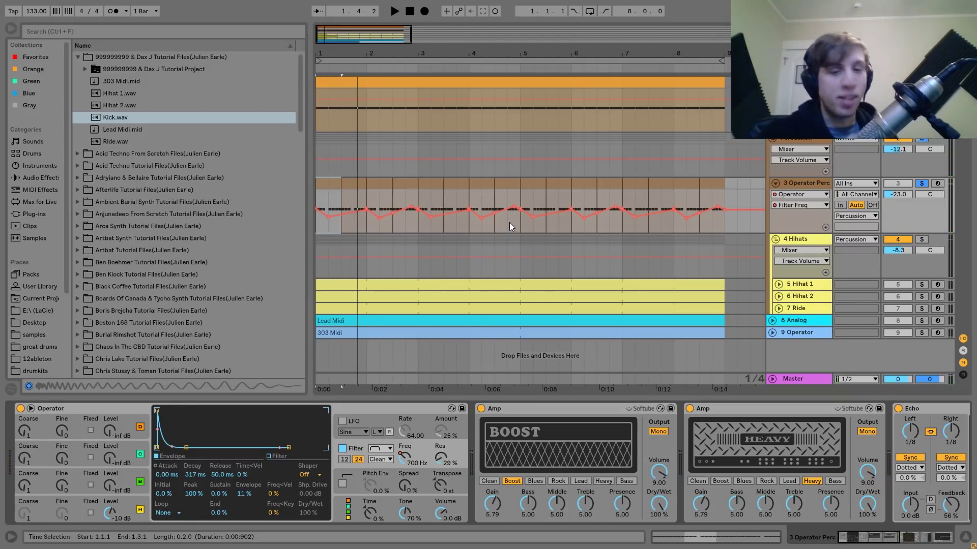
key(space)
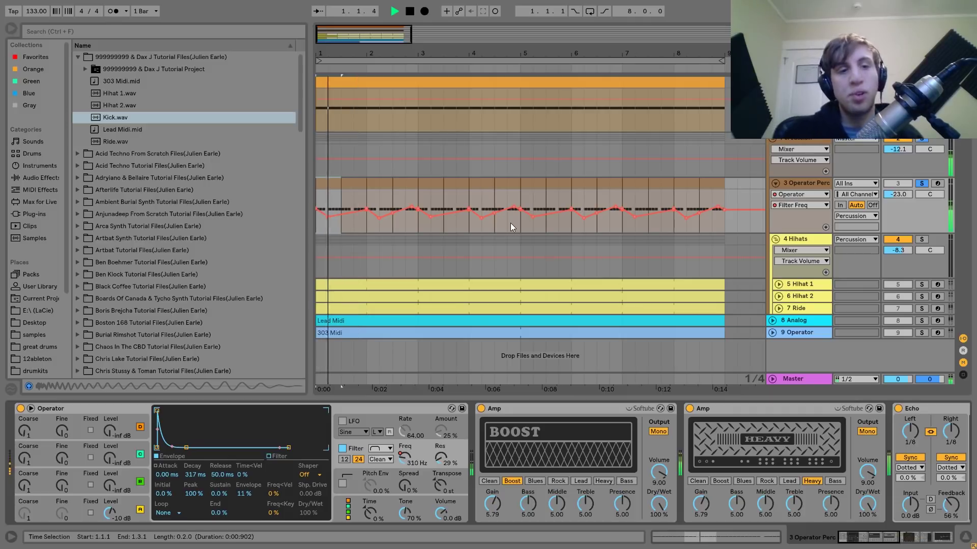
click(109, 512)
click(356, 452)
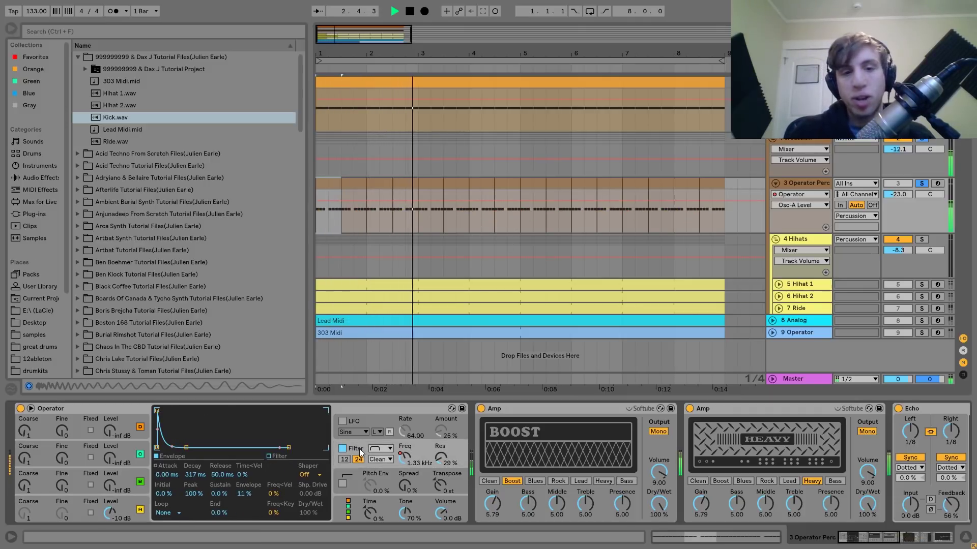
key(space)
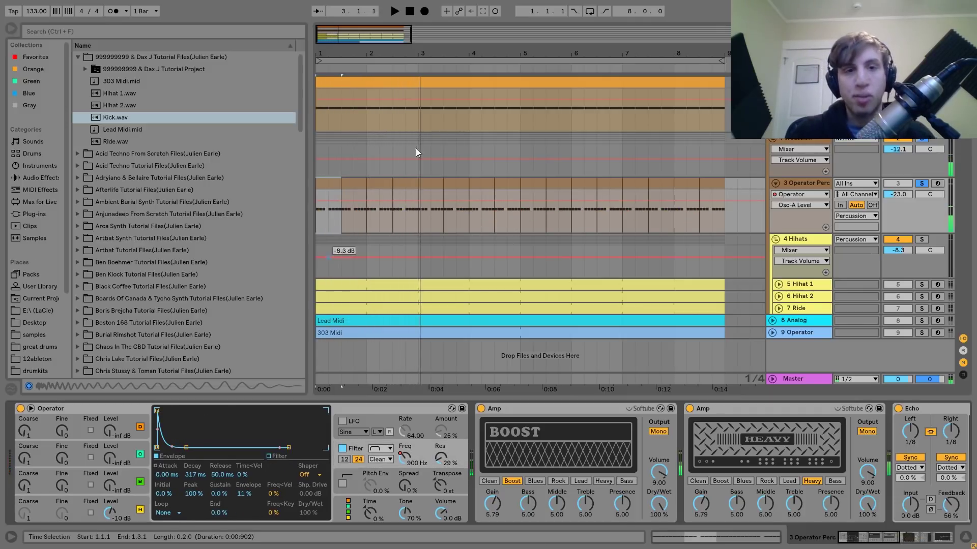
Unsolo the 3 Operator Perc track to hear it in the full mix, and solo it again for comparison.
click(922, 183)
key(space)
click(789, 182)
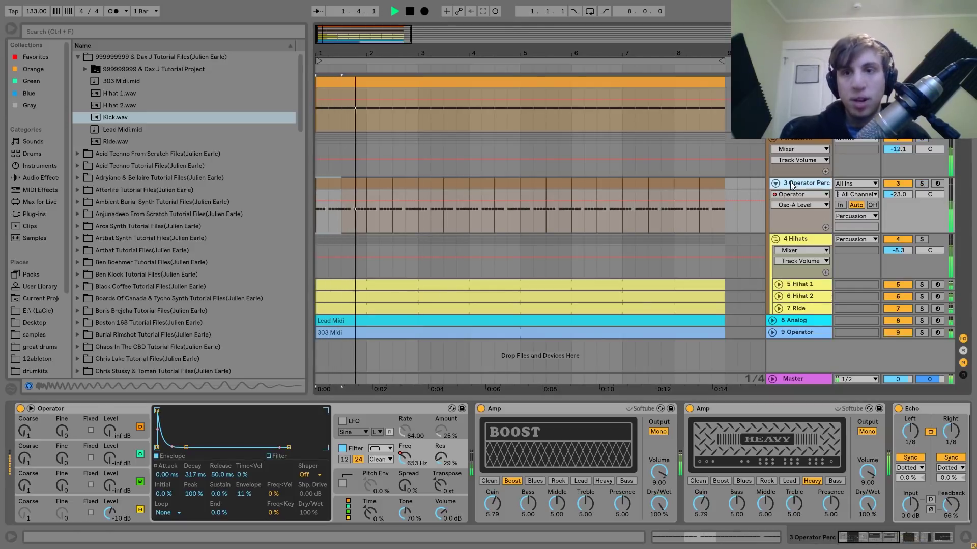
click(922, 183)
key(space)
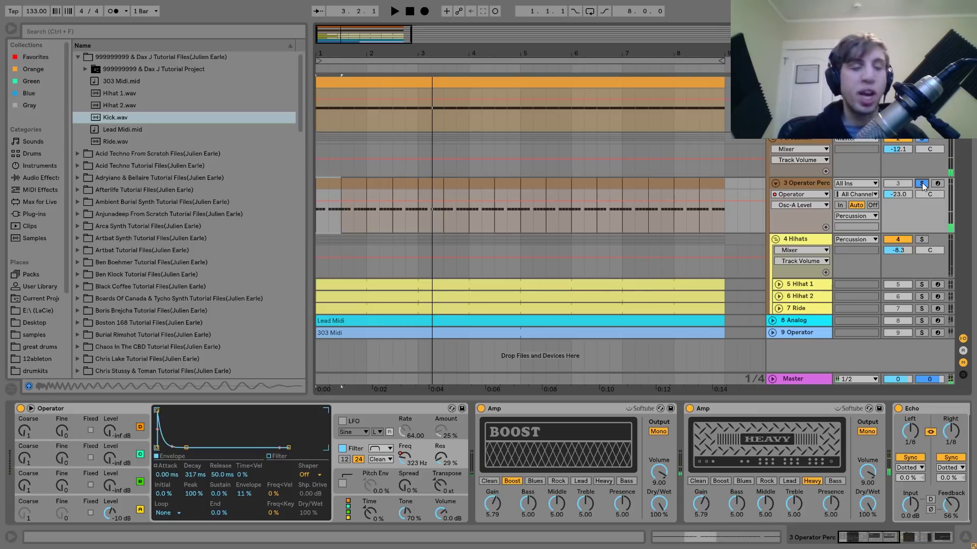
key(space)
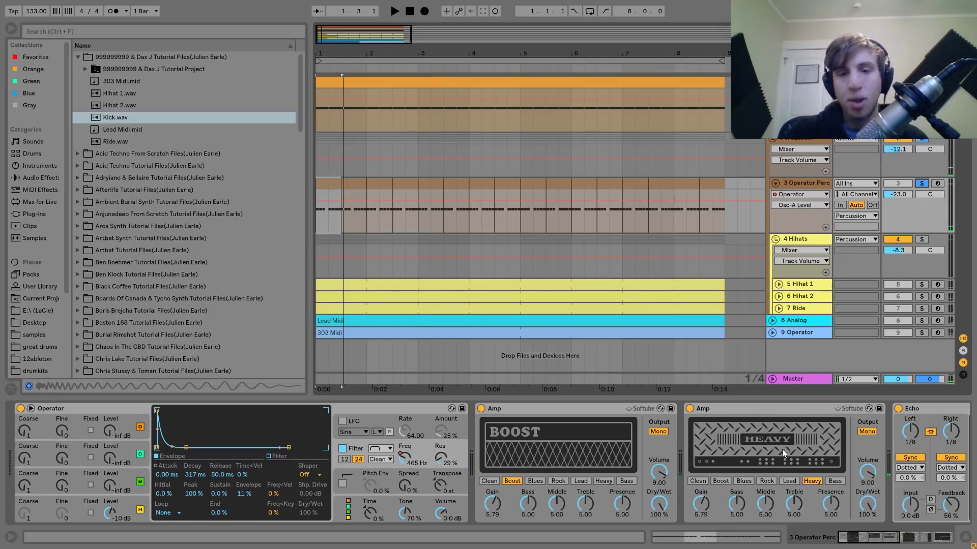
Bypass the Boost and Heavy Amps, play the percussion and re-enable each Amp in turn to hear its distortion.
scroll(783, 451, down, 8)
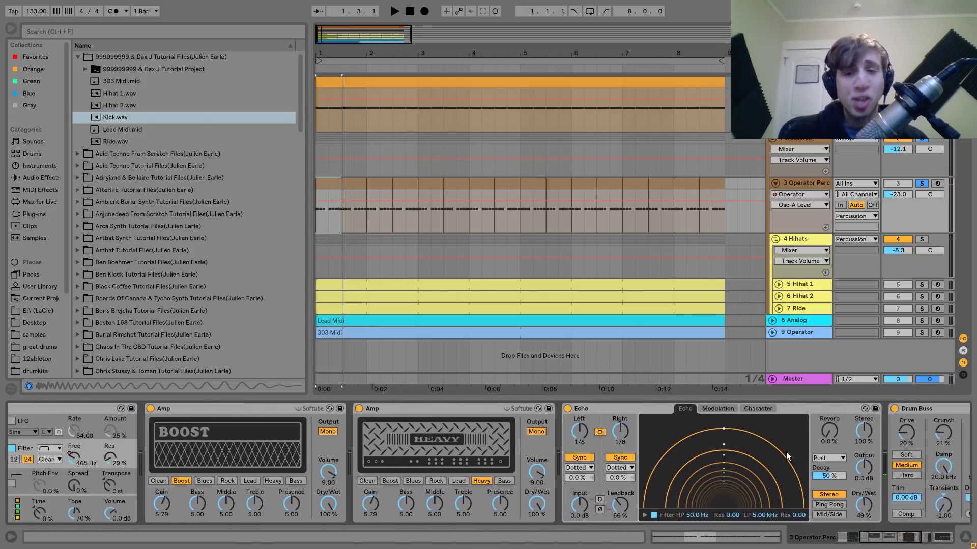
scroll(786, 452, up, 2)
click(448, 409)
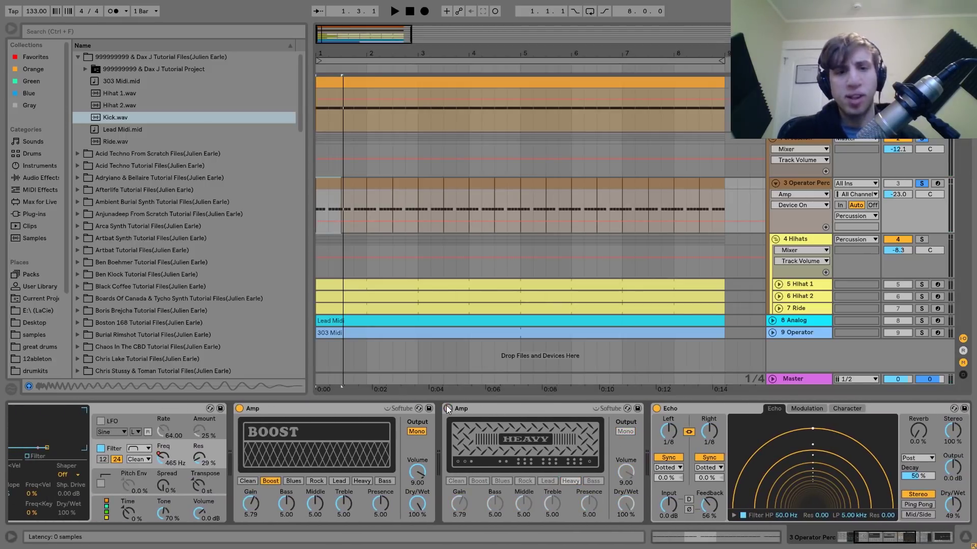
click(239, 408)
key(space)
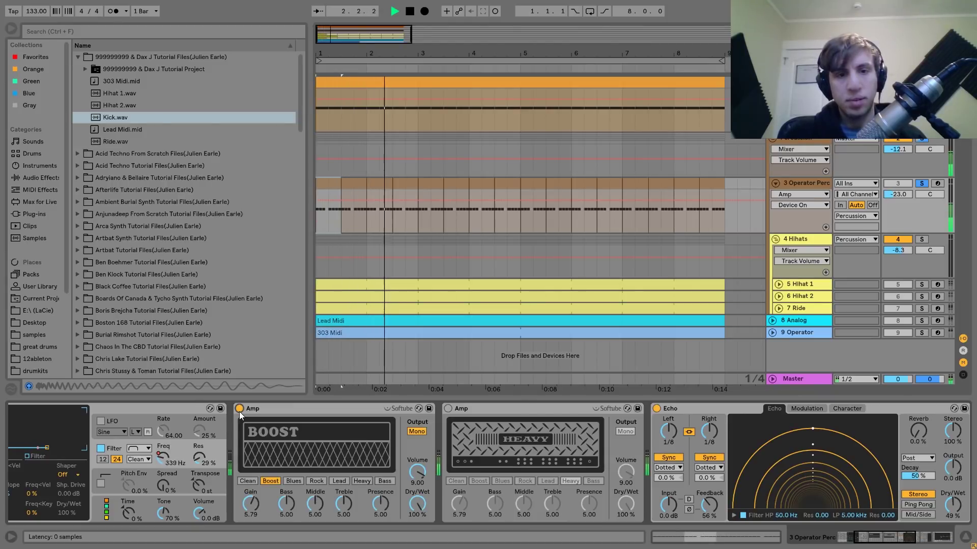
click(239, 409)
click(447, 409)
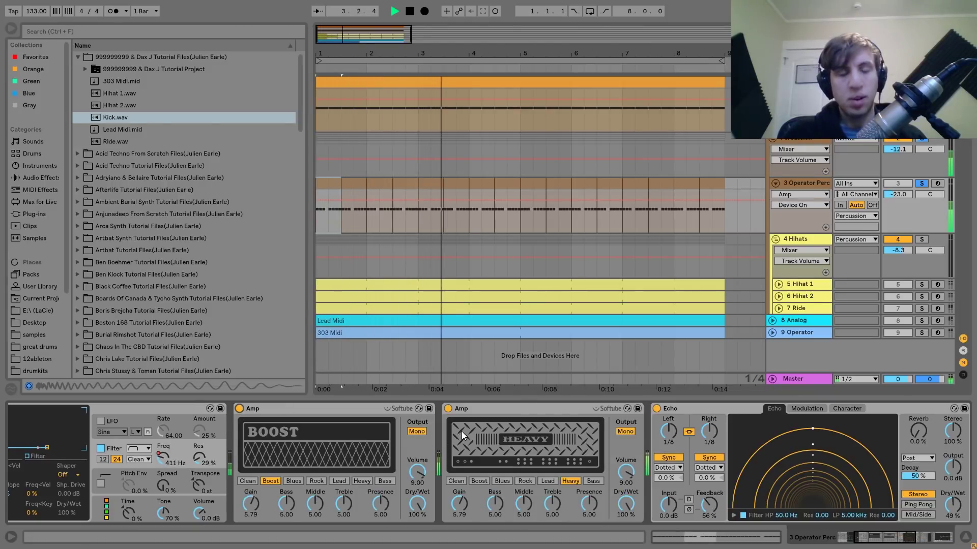
key(space)
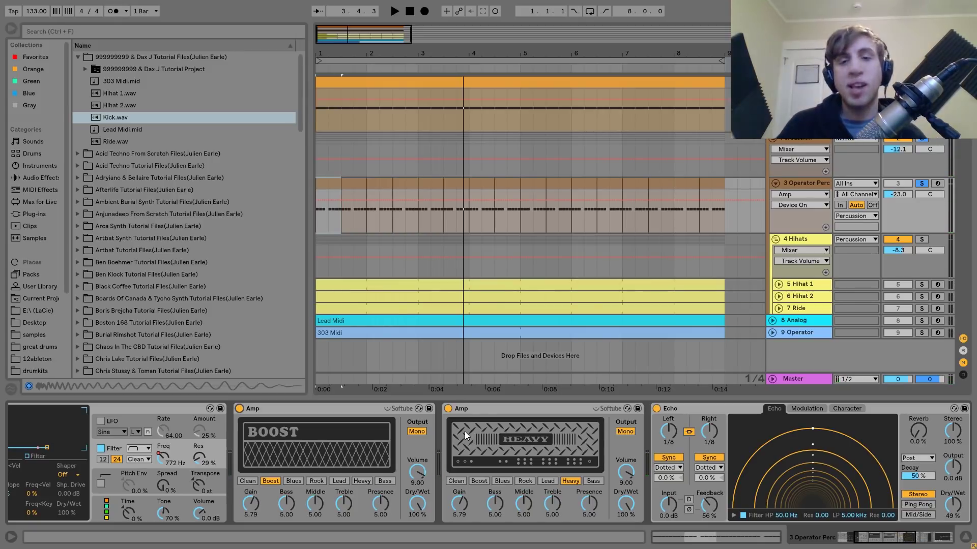
Compare the percussion once more without and with both Amps, leaving them enabled, and continue playback to the Echo.
click(447, 409)
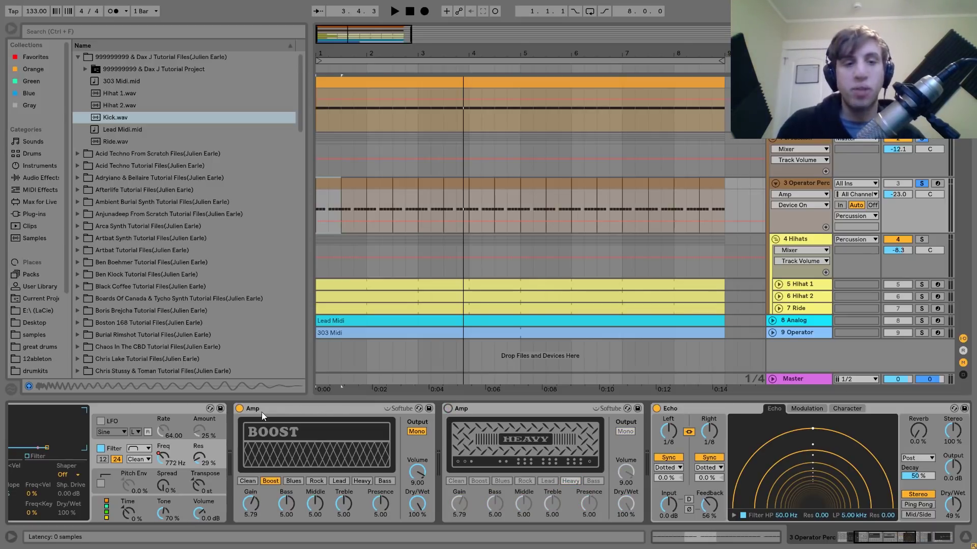
click(239, 409)
key(space)
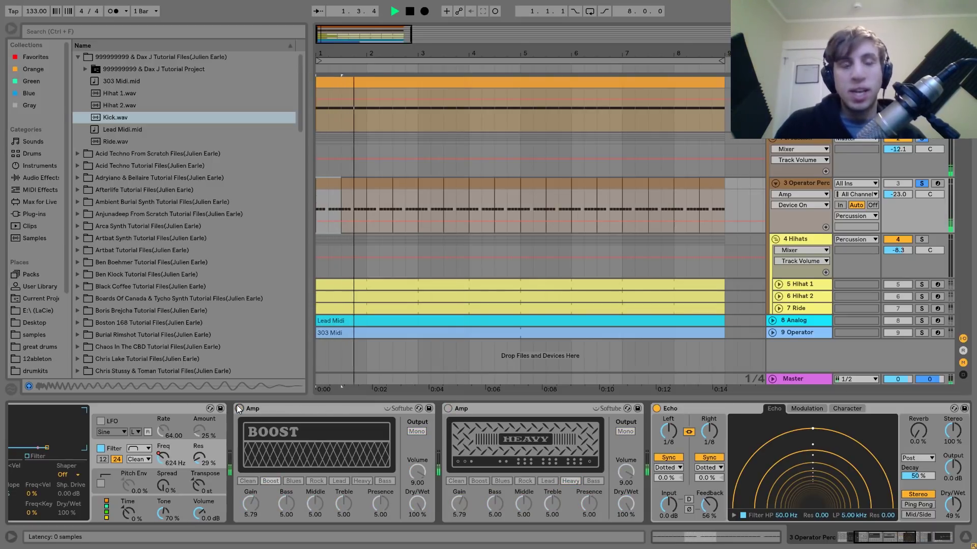
click(239, 409)
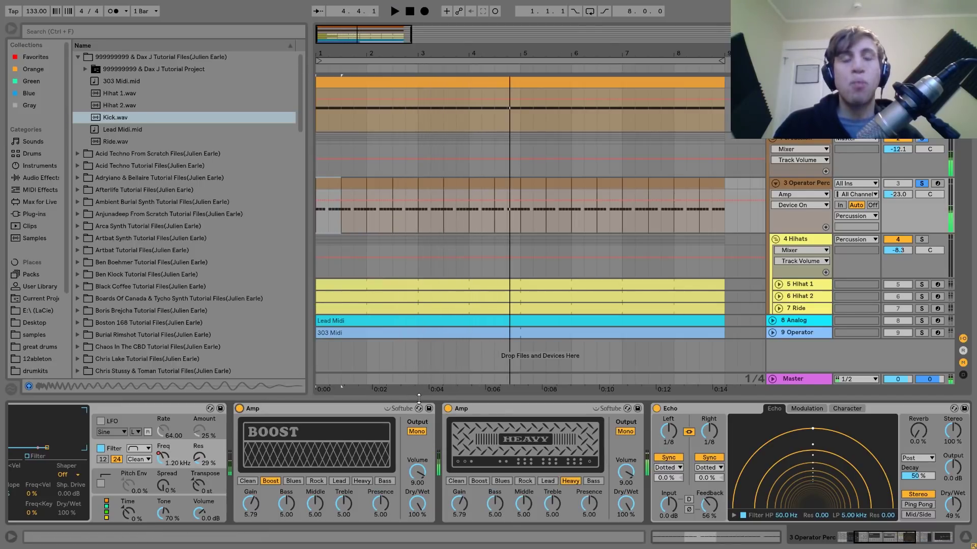
key(space)
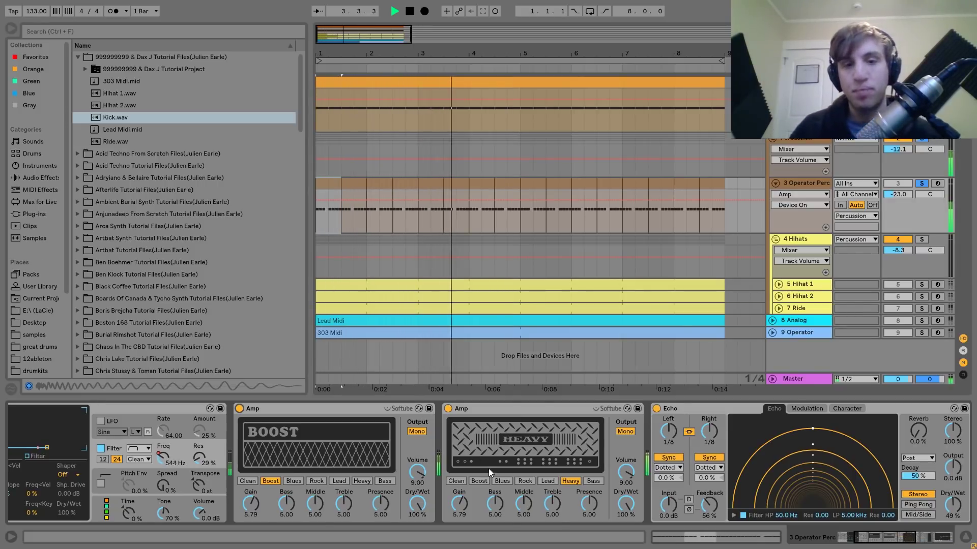
scroll(488, 470, right, 4)
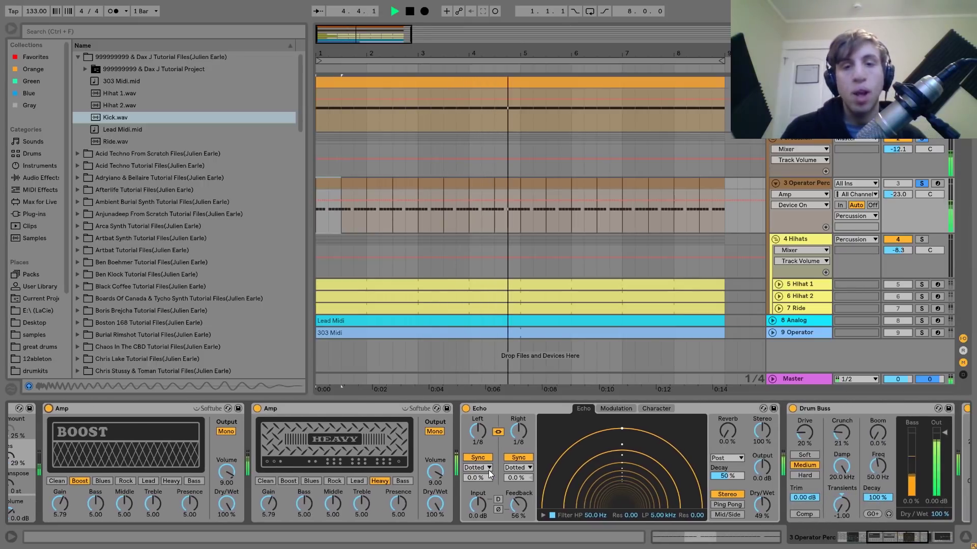
key(space)
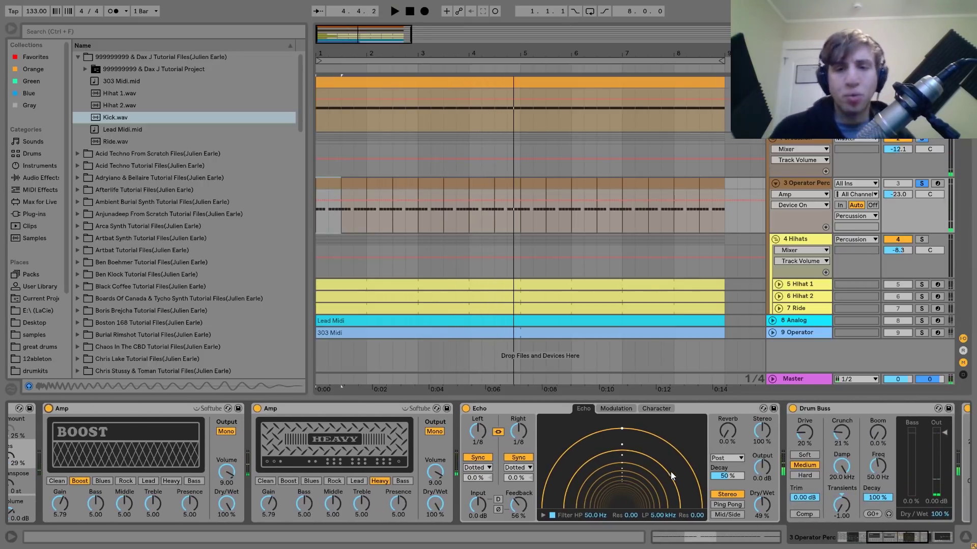
Switch the Echo off and on while playing the percussion to hear the delay's effect.
scroll(657, 501, right, 4)
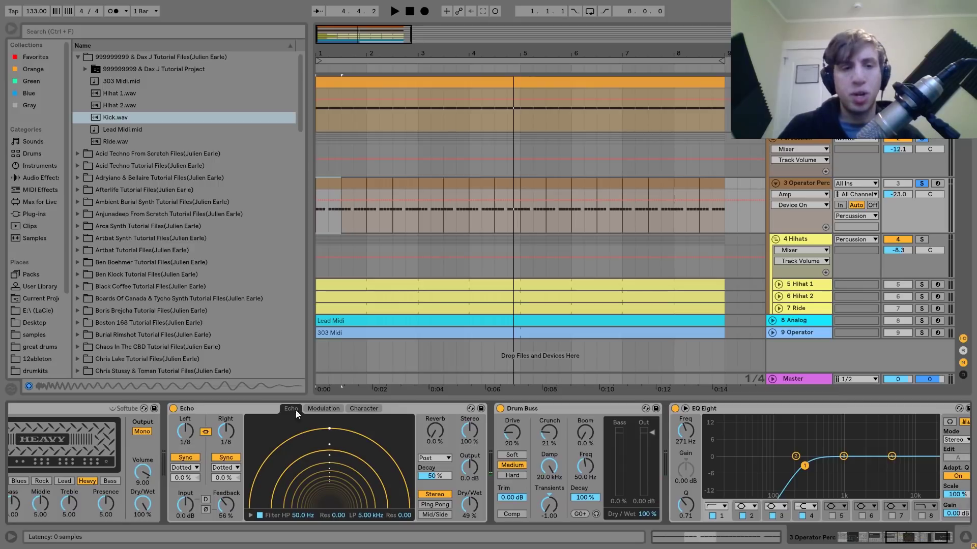
click(172, 412)
key(space)
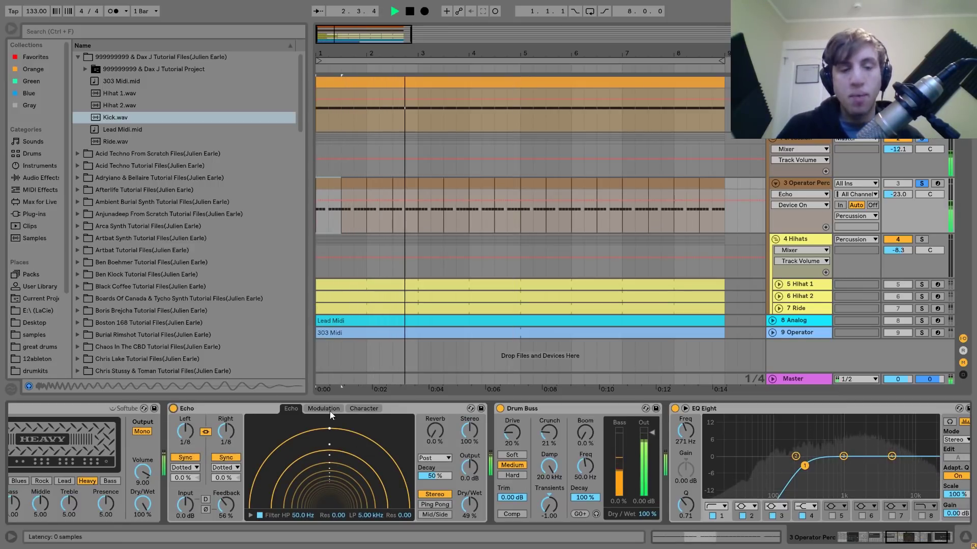
key(space)
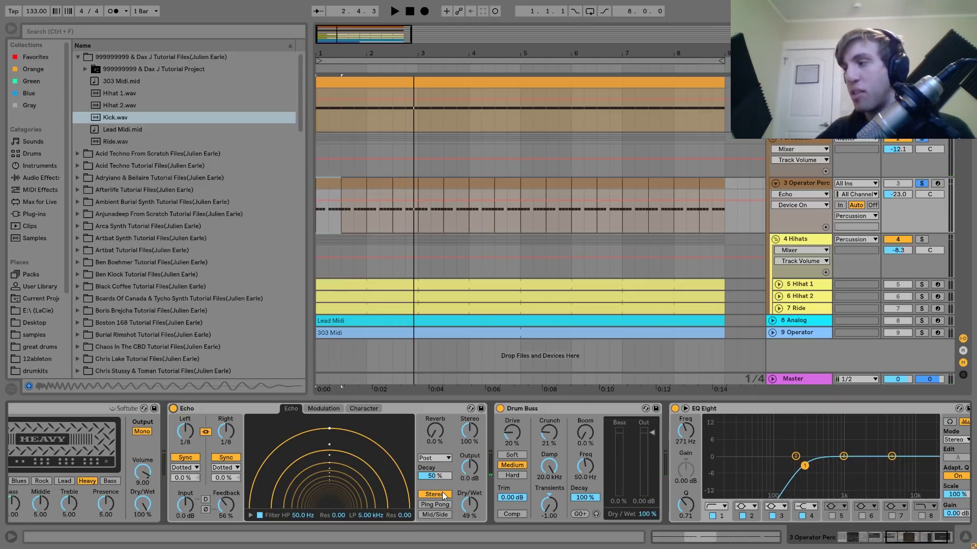
key(space)
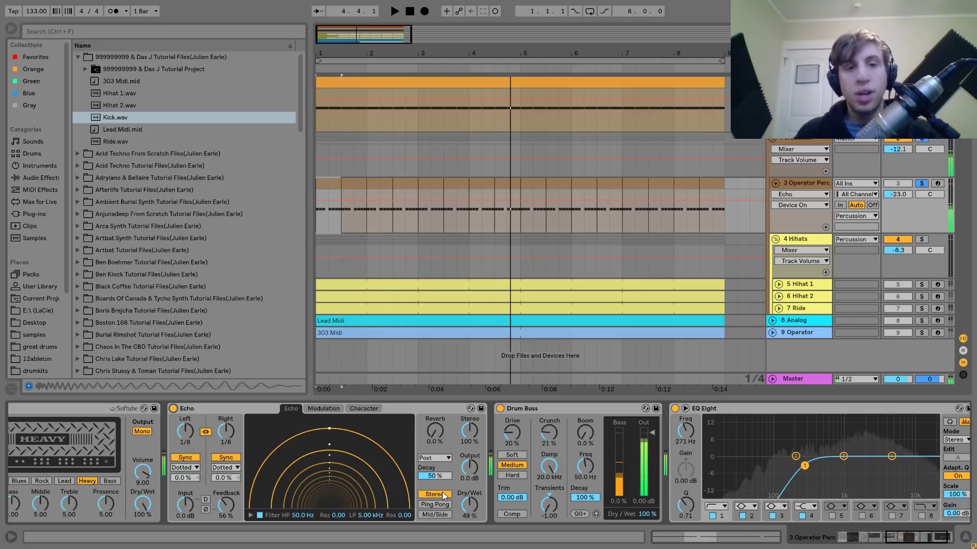
key(space)
Audition the percussion with the Echo bypassed again, and re-enable the Echo.
click(173, 408)
key(space)
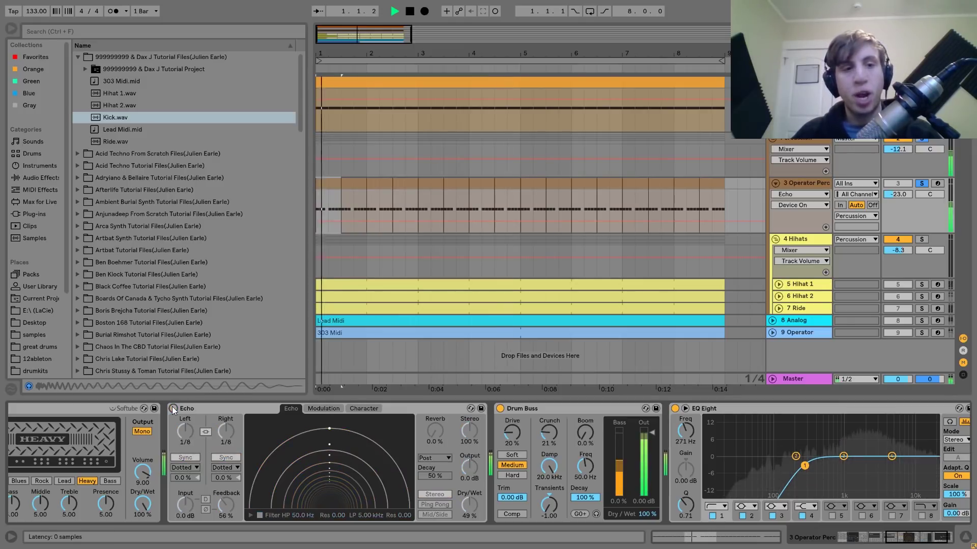
key(space)
click(173, 408)
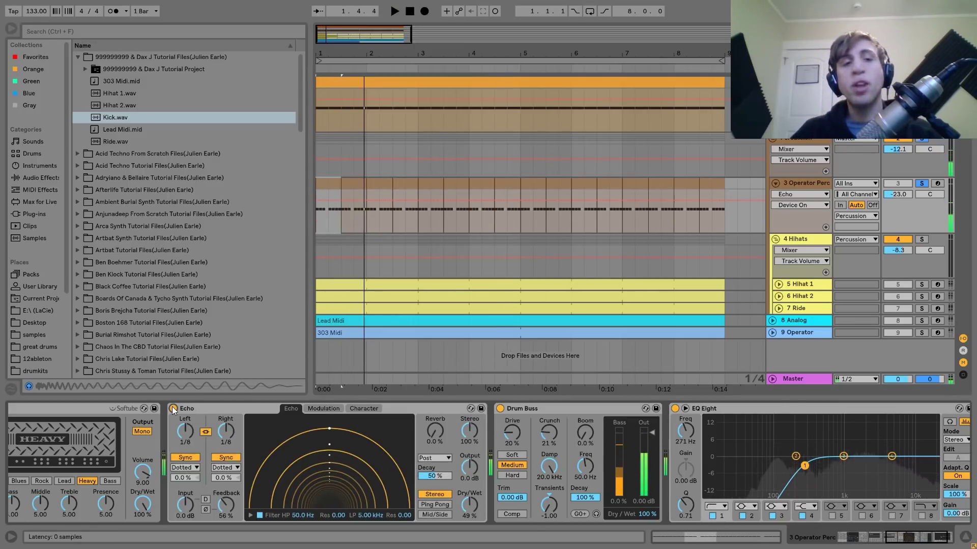
Review the percussion's device chain from the Operator through both Amps, and select the Echo.
scroll(172, 408, up, 10)
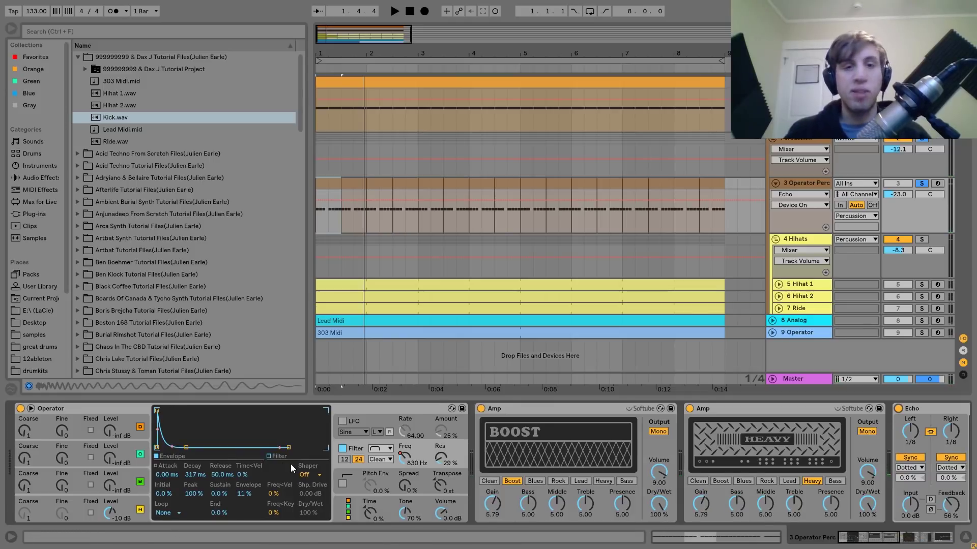
scroll(291, 464, down, 5)
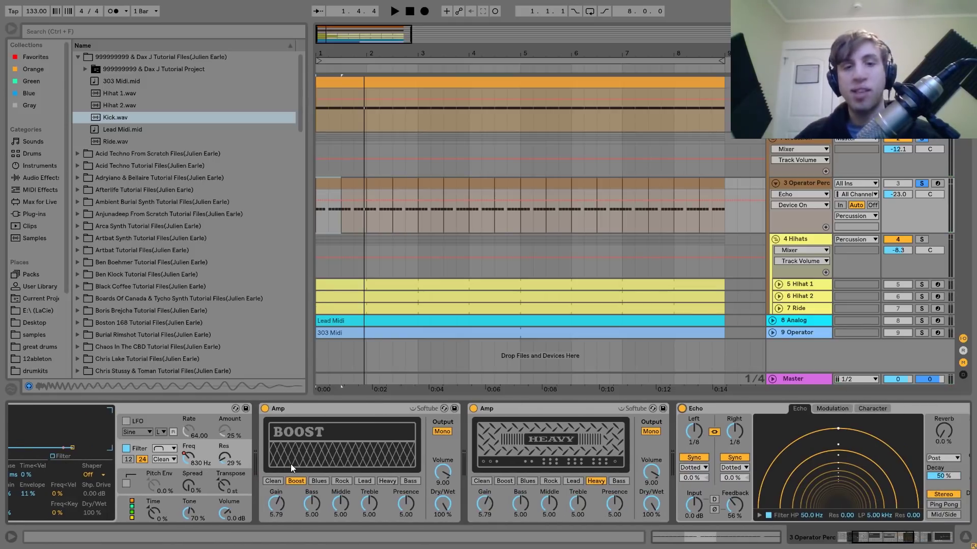
key(space)
scroll(291, 463, down, 5)
key(space)
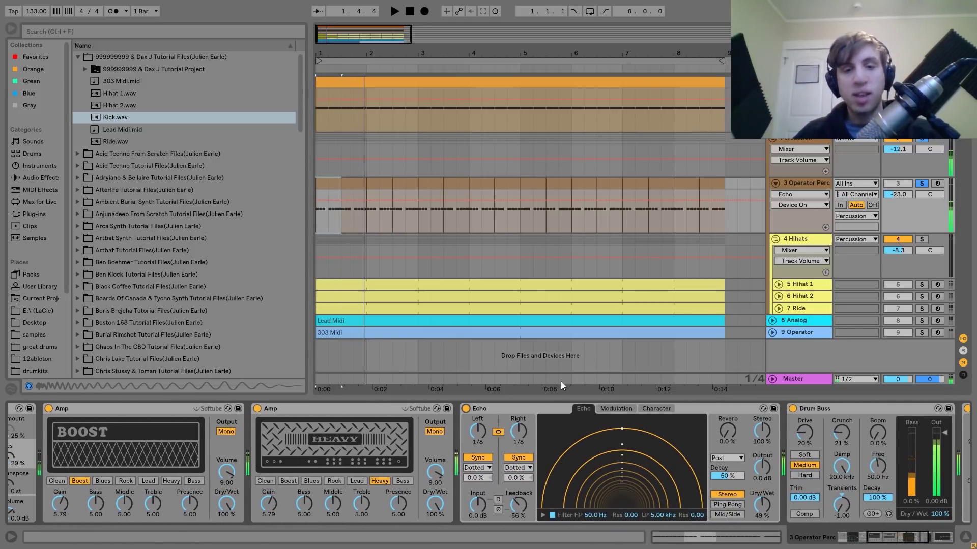
click(503, 408)
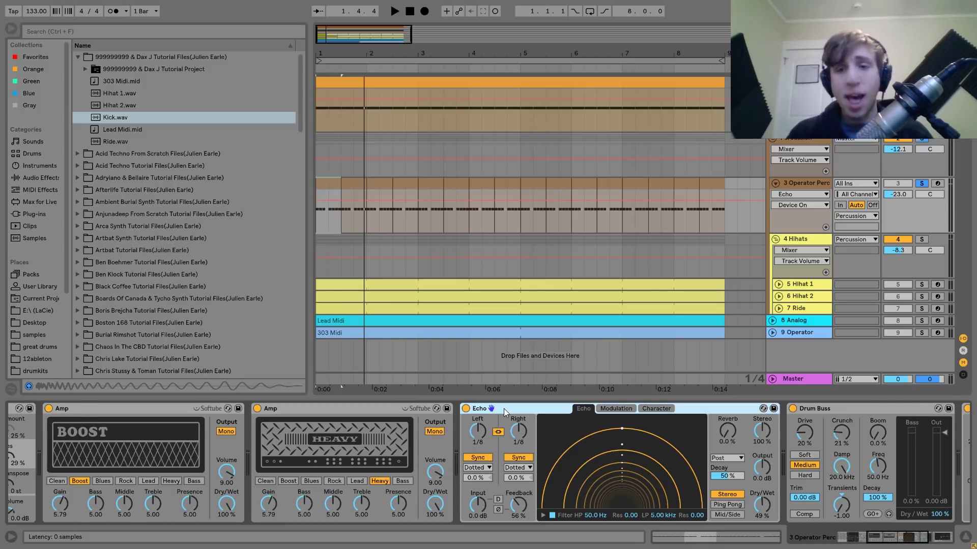
Switch the percussion's Drum Buss off and on during playback to compare the sound, leaving it enabled.
scroll(504, 408, right, 3)
click(475, 409)
key(space)
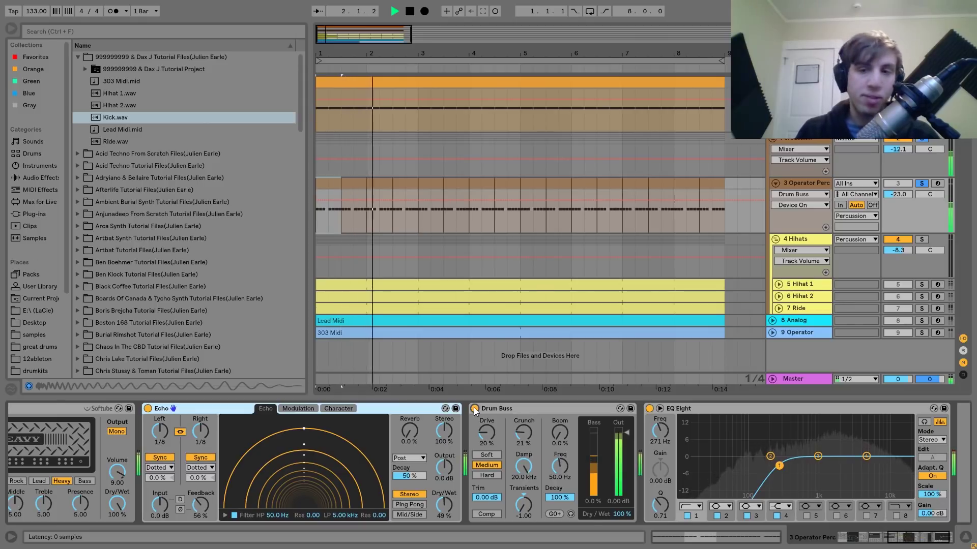
scroll(474, 411, right, 1)
key(space)
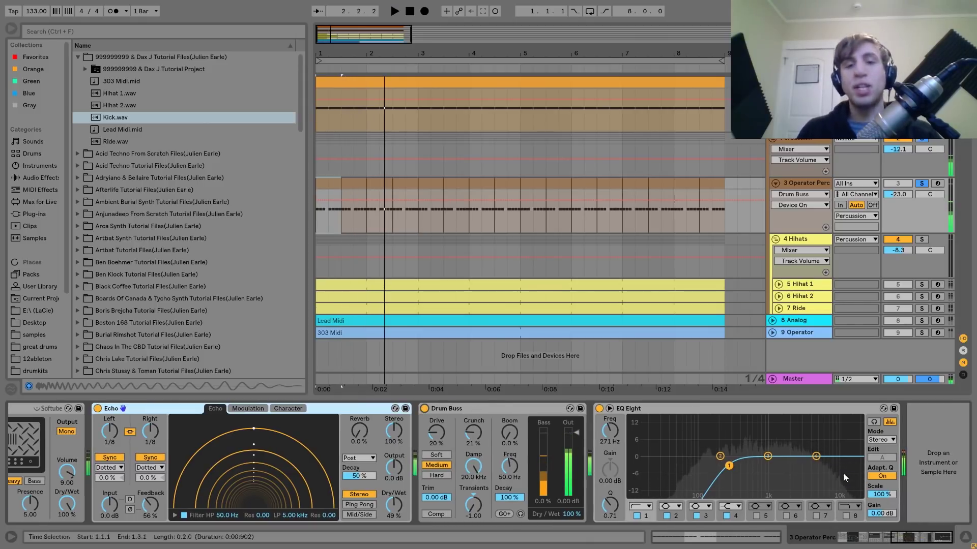
Compare the percussion without and with EQ Eight's low-cut filter 1, leaving it enabled, and return to the start of the device chain.
click(636, 516)
key(space)
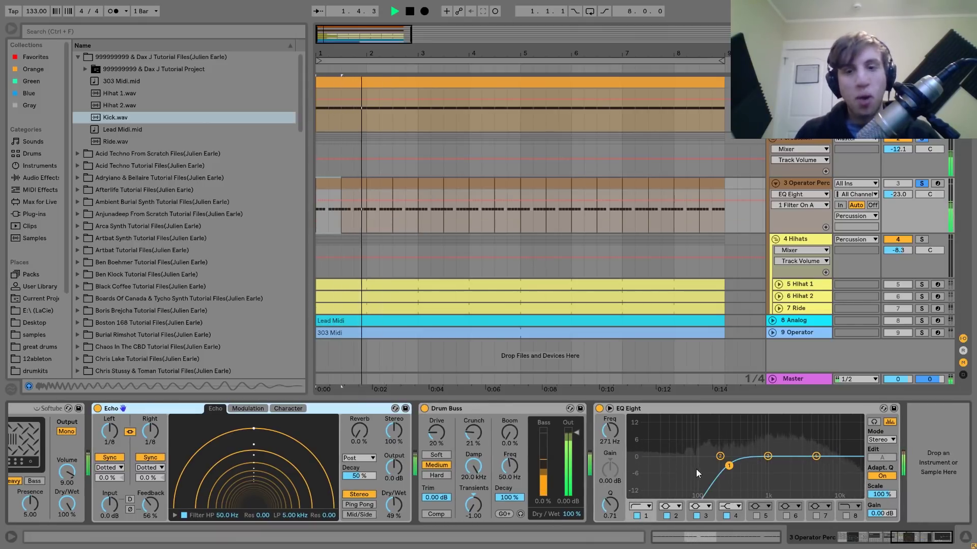
scroll(587, 474, left, 10)
key(space)
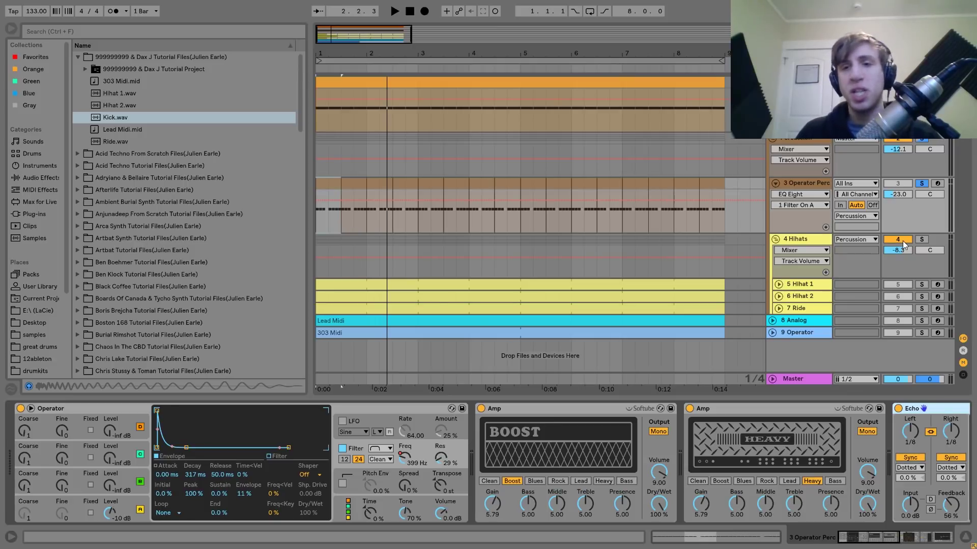
Solo the Hihats group, show its device chain and play it back.
click(918, 239)
click(812, 238)
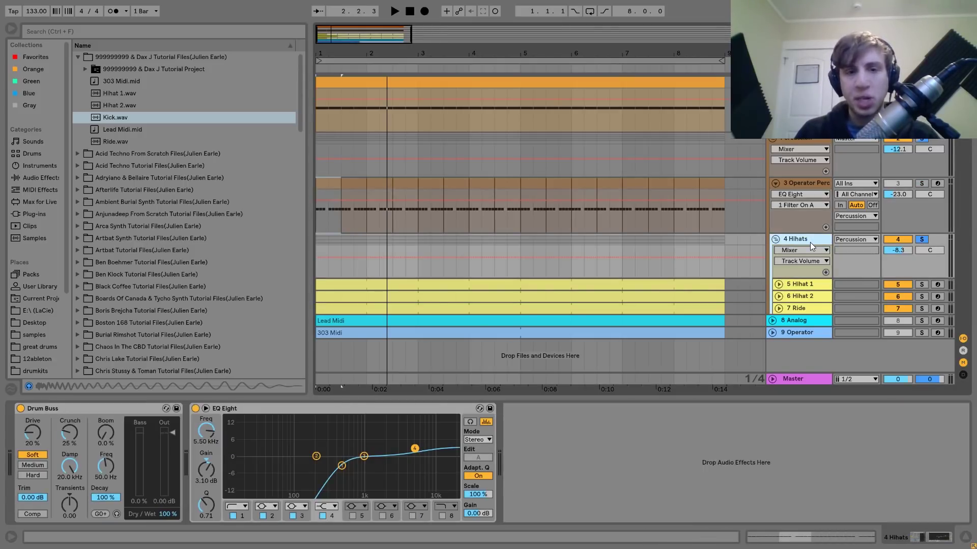
key(space)
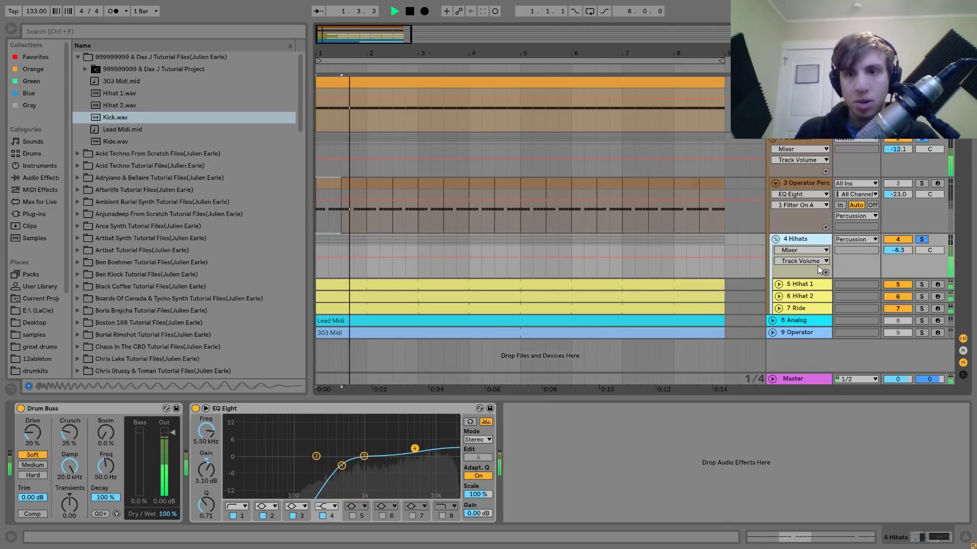
key(space)
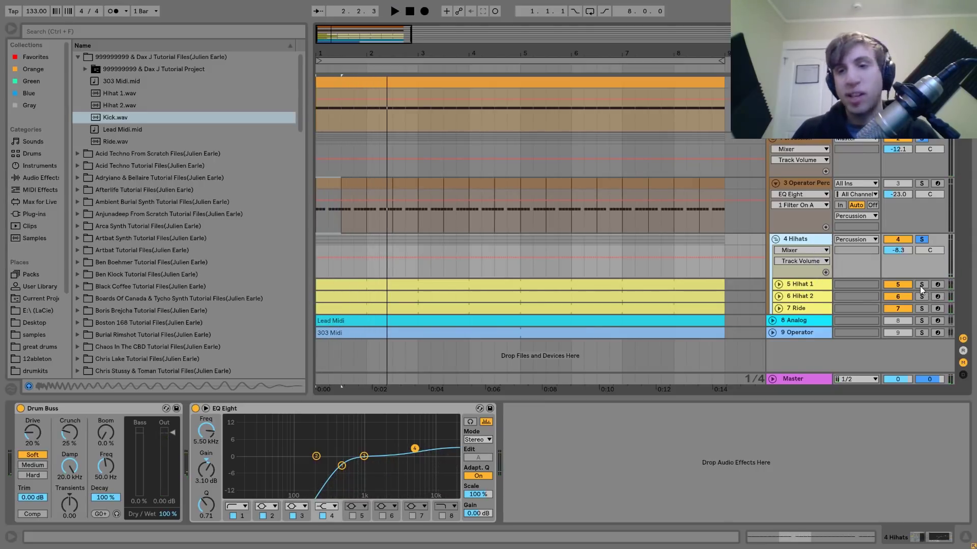
Solo and play the Hihat 1 track, showing its sample and unfolding the track to reveal its note pattern.
click(920, 285)
key(space)
click(809, 286)
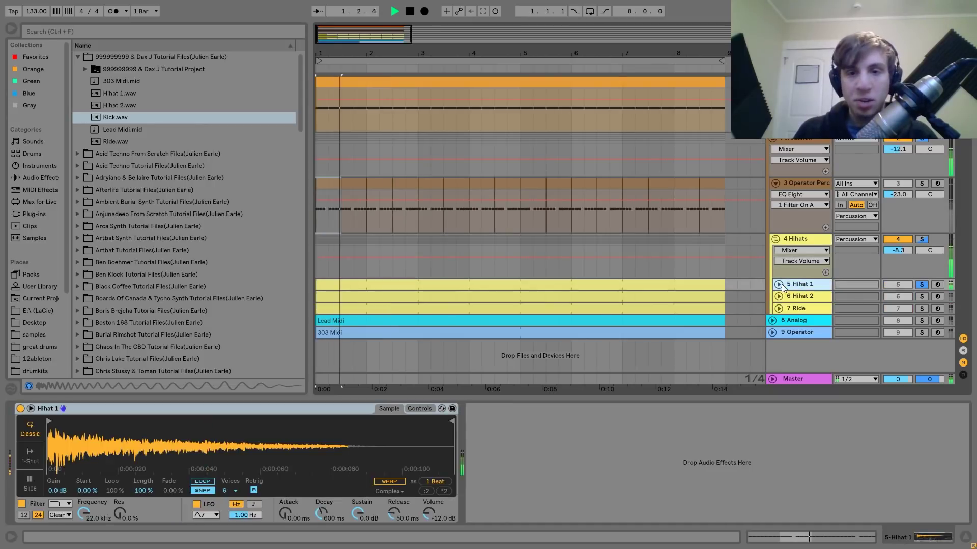
click(779, 284)
key(space)
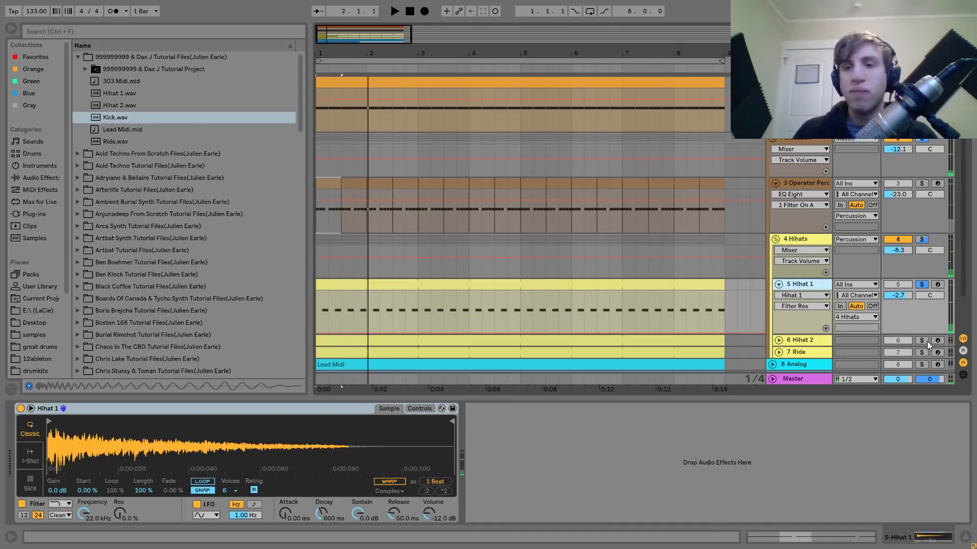
Audition the Hihat 2 track and the Ride track in solo, and show the Ride's sample.
key(space)
click(921, 284)
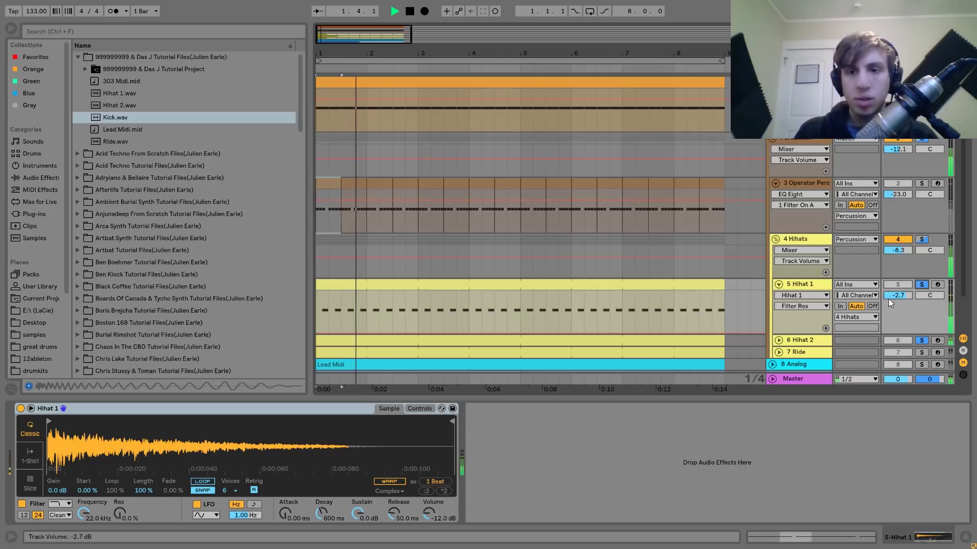
scroll(842, 314, down, 3)
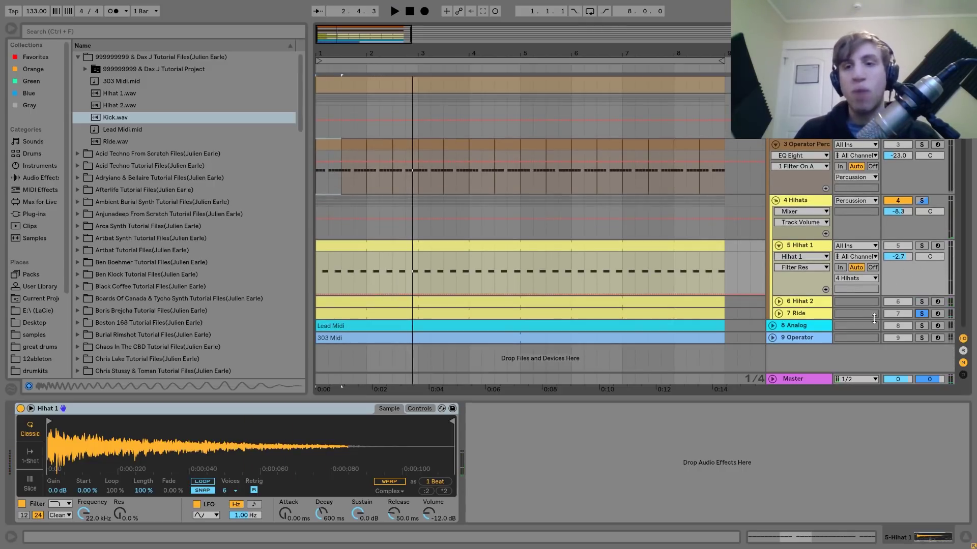
click(795, 316)
key(space)
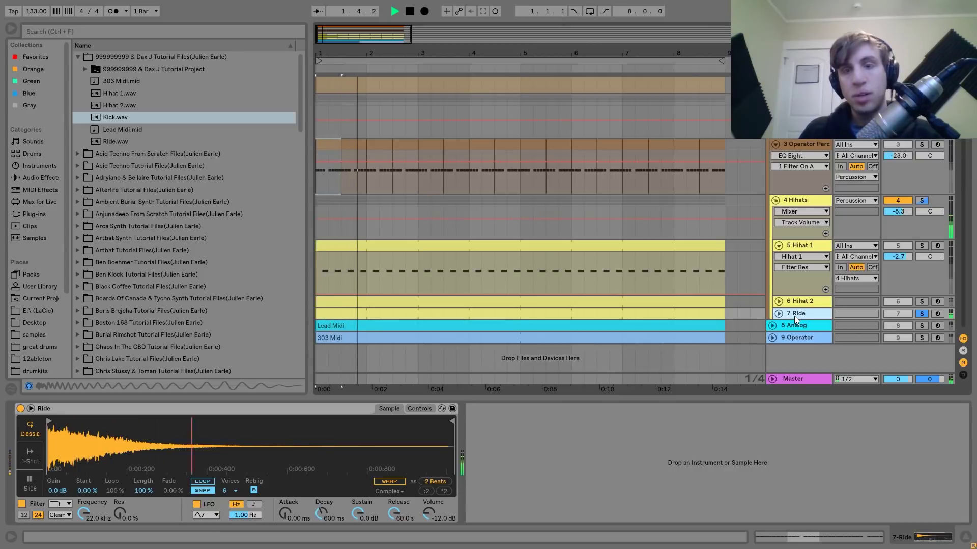
Compare the hi-hats and the full mix with and without the Ride, leaving it active and the group unsoloed.
click(924, 200)
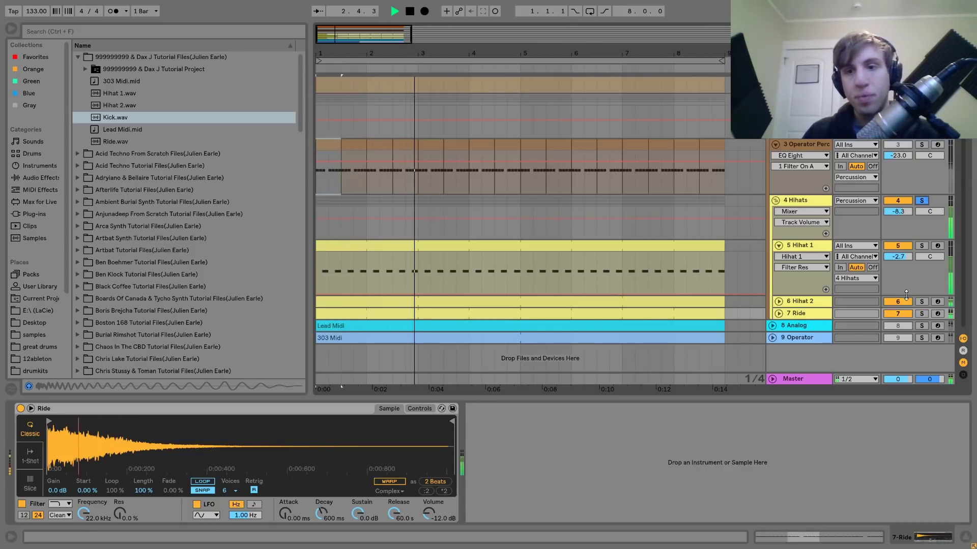
click(901, 314)
click(922, 201)
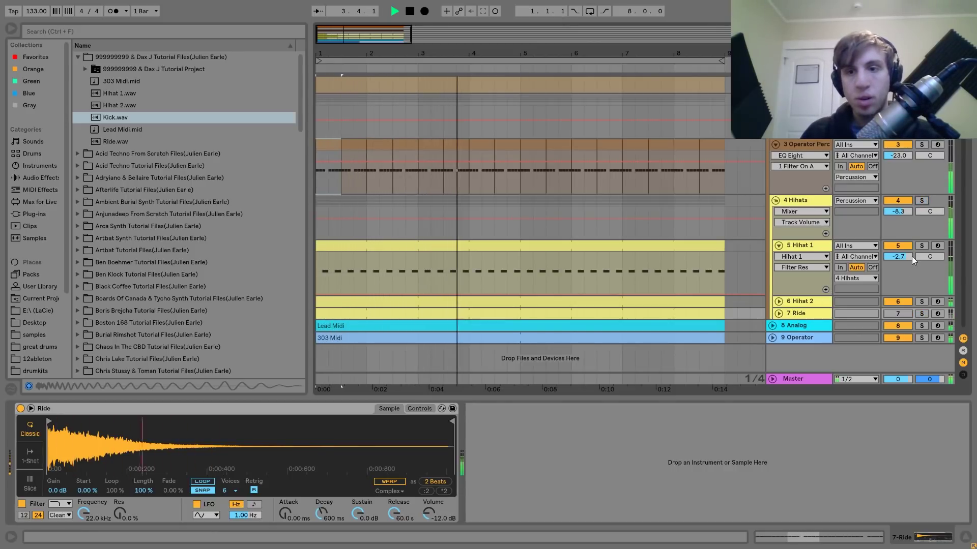
click(897, 315)
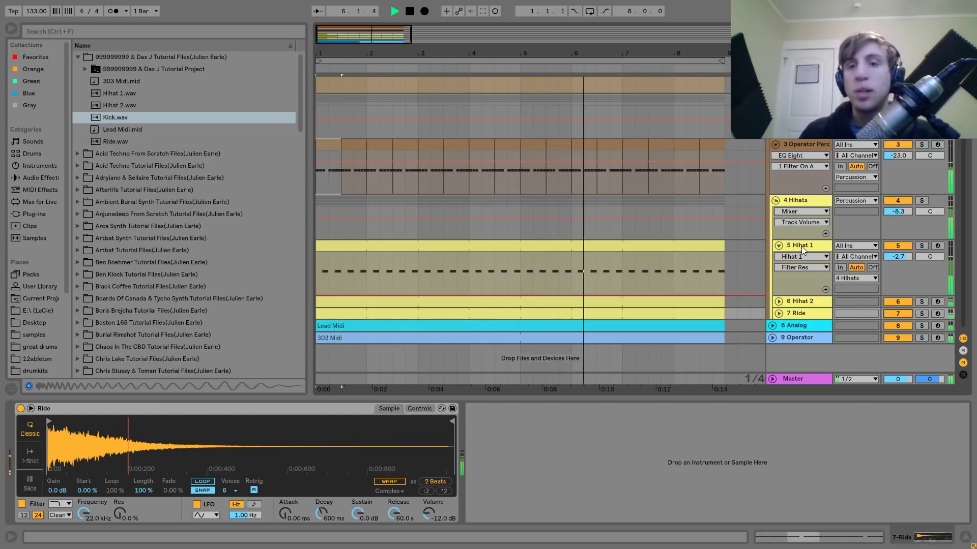
key(space)
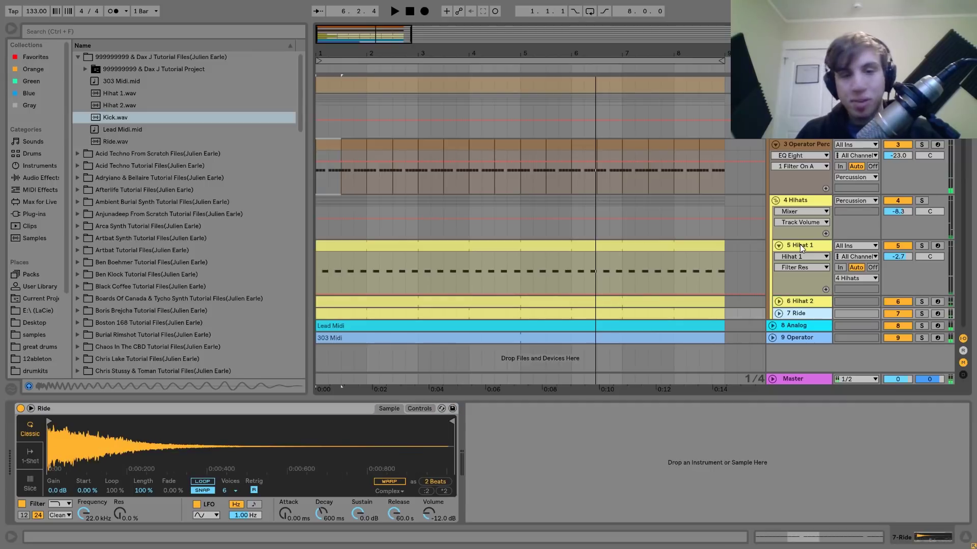
Solo the Hihats group and compare it without and with Drum Buss and EQ Eight, leaving both enabled.
click(789, 200)
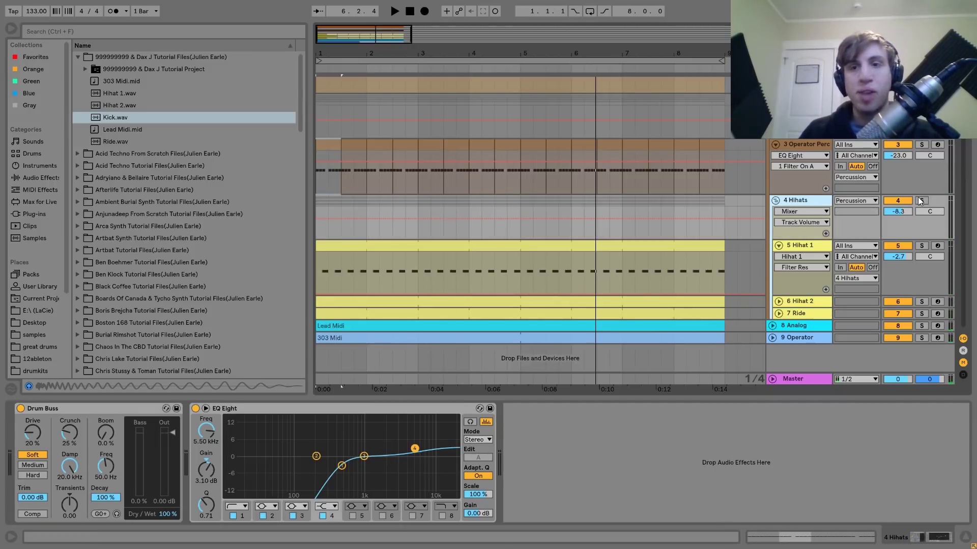
click(921, 201)
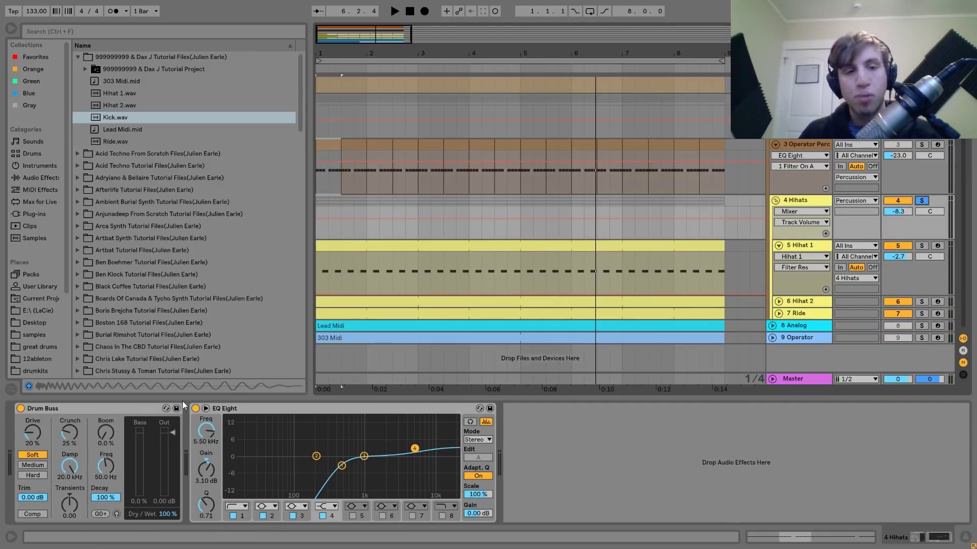
click(195, 408)
click(18, 410)
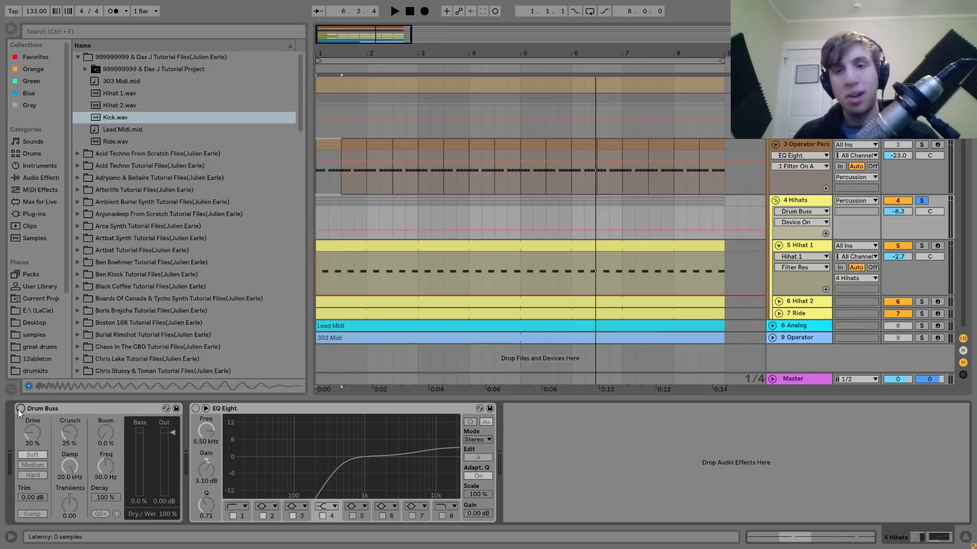
key(space)
click(18, 410)
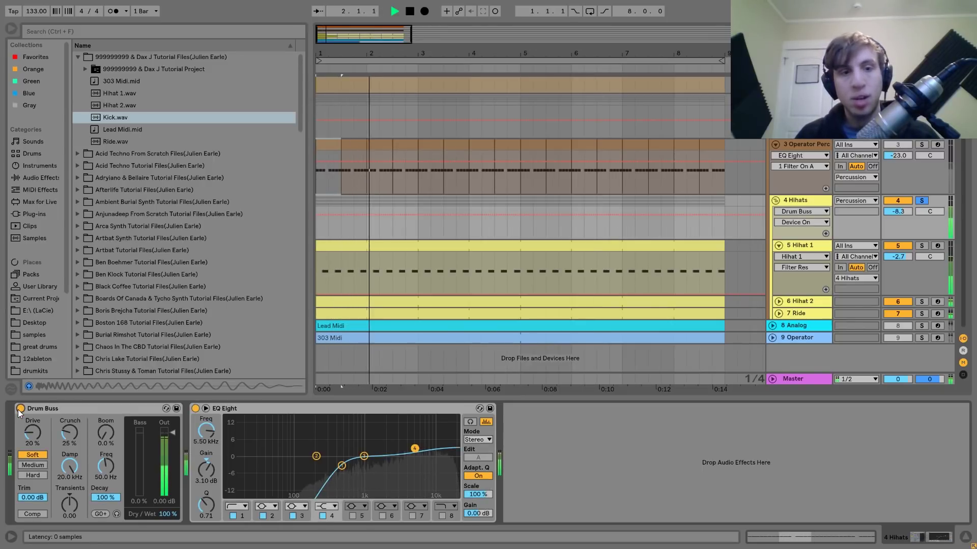
key(space)
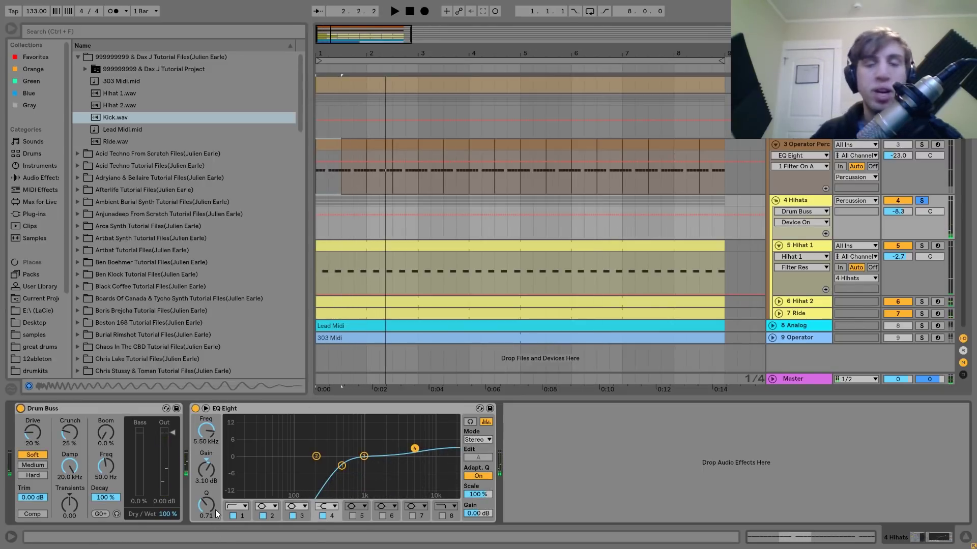
Replay the soloed Hihats group twice with Drum Buss and EQ Eight active to hear the processed sound.
key(space)
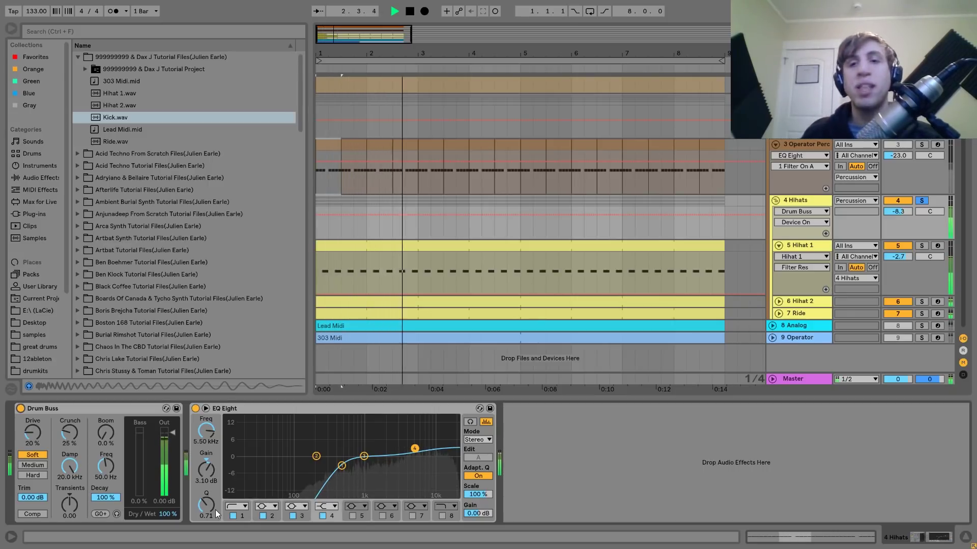
key(space)
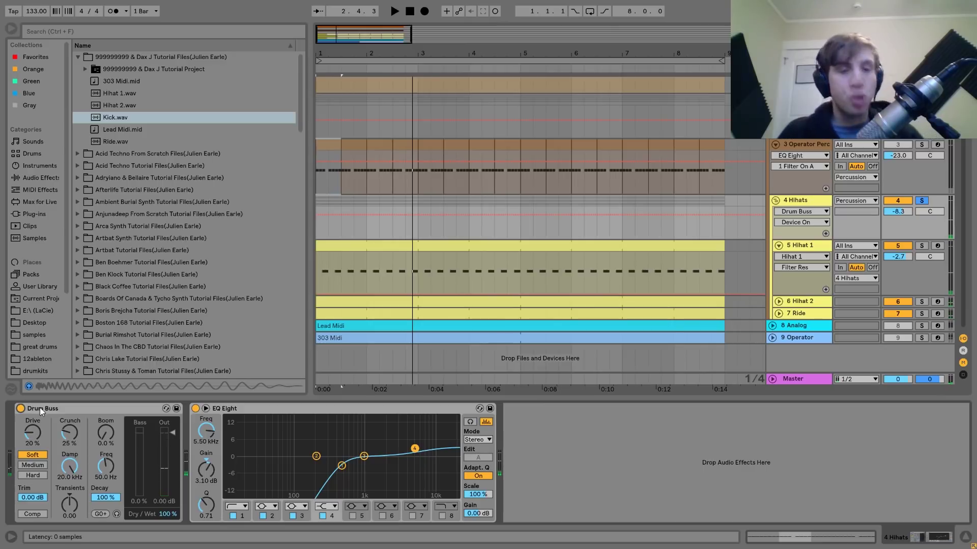
key(space)
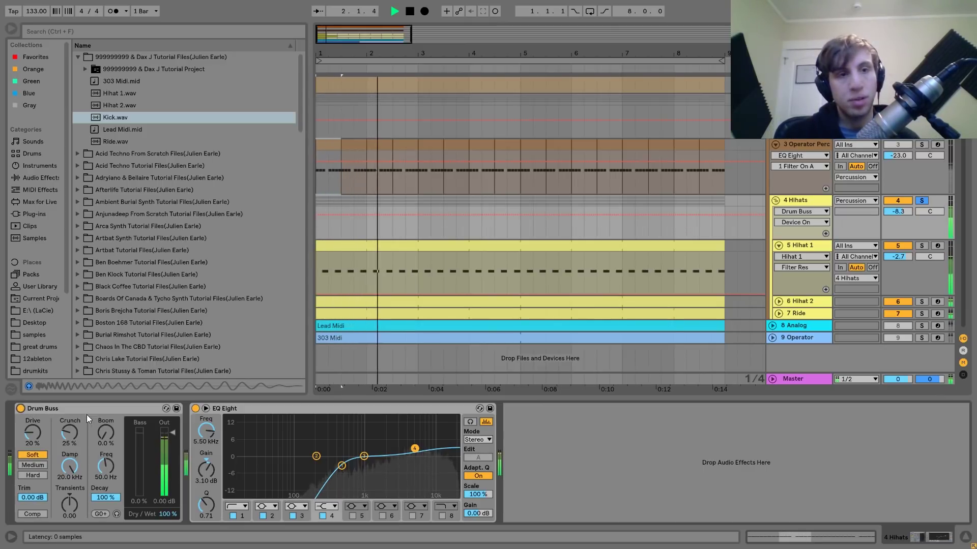
key(space)
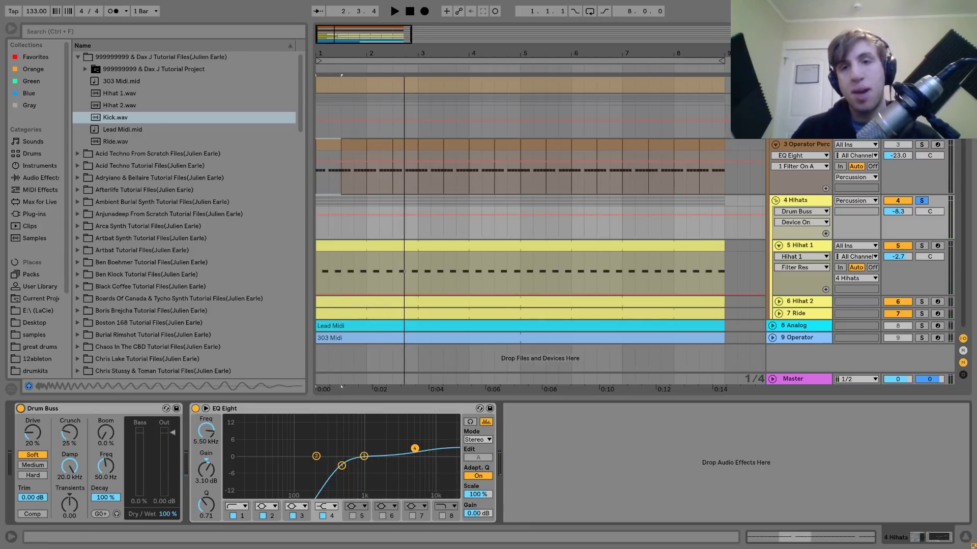
Unsolo the hi-hats and compare the Percussion group with all four of its effects bypassed and re-enabled during playback.
click(800, 99)
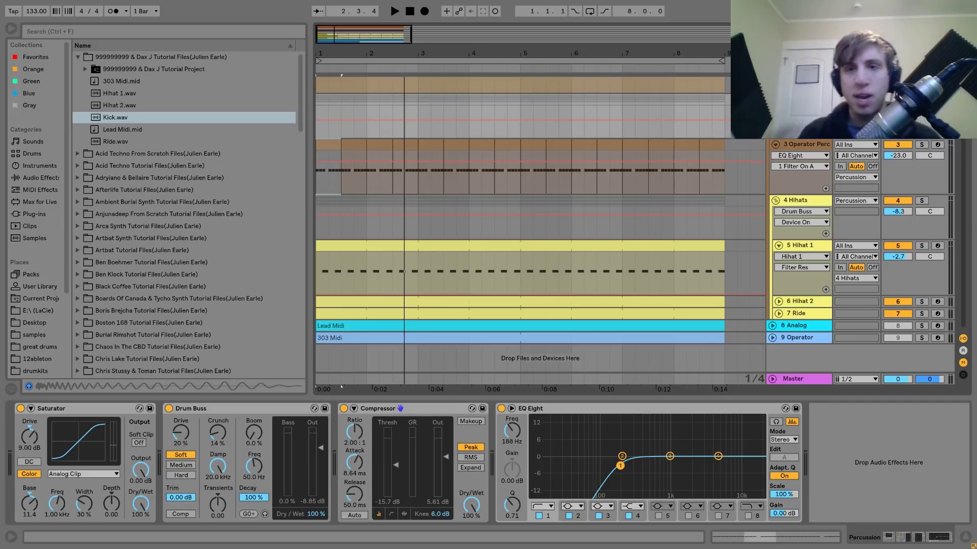
key(space)
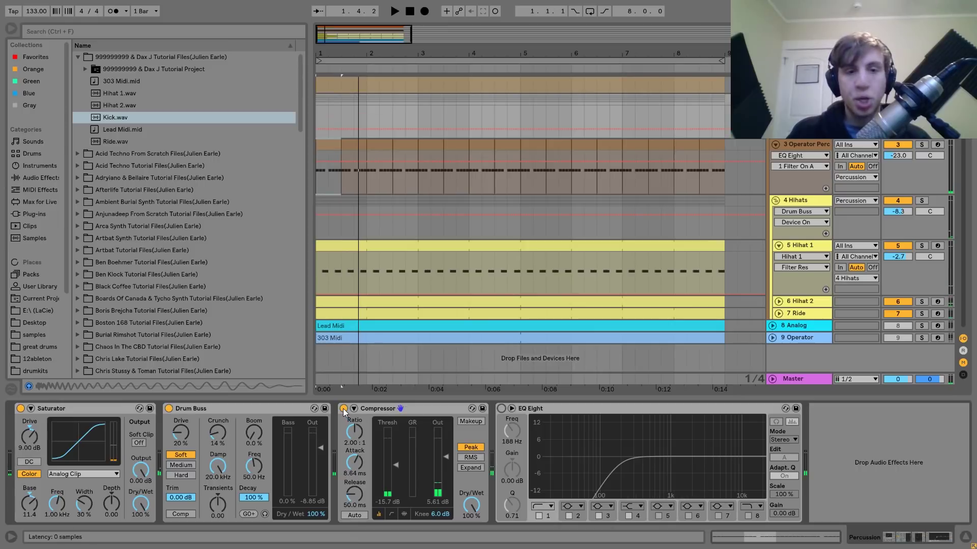
click(169, 408)
click(20, 408)
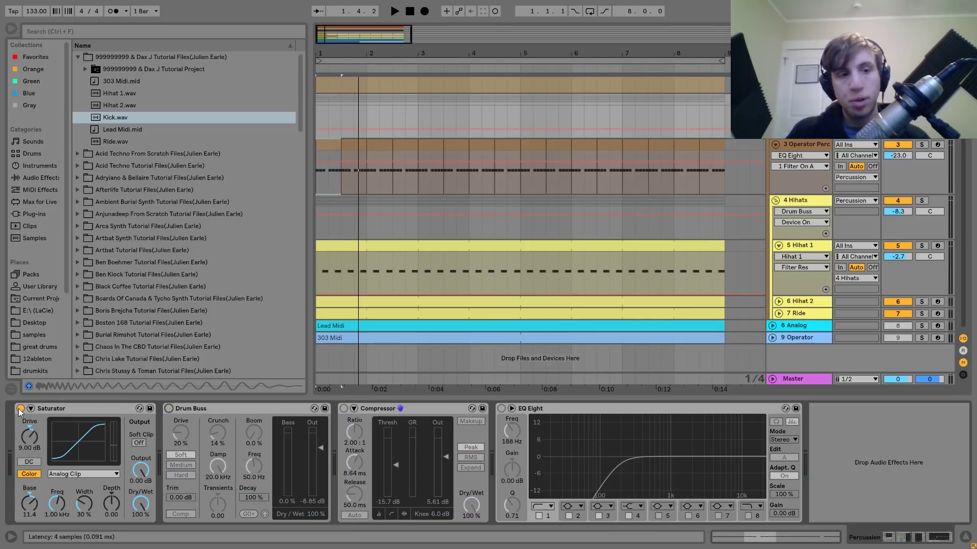
key(space)
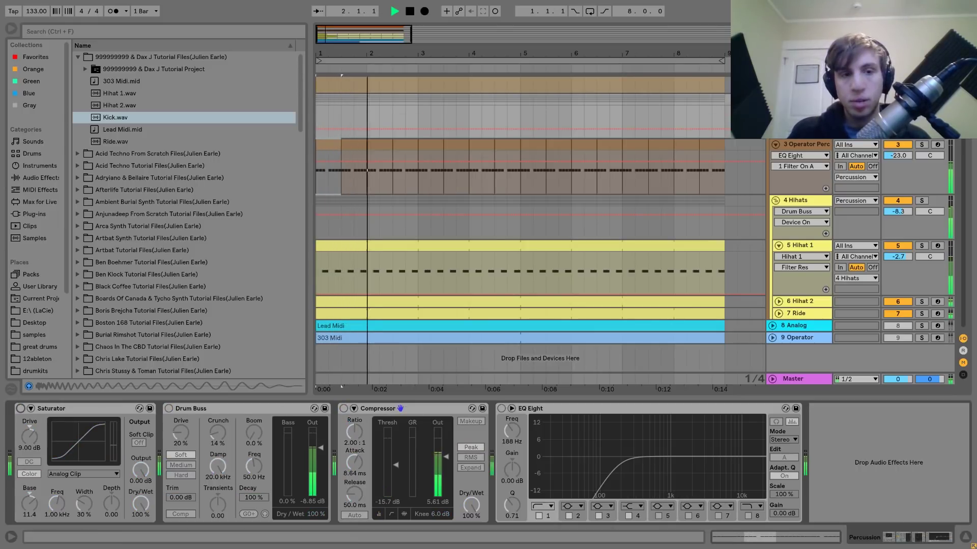
click(21, 409)
click(501, 408)
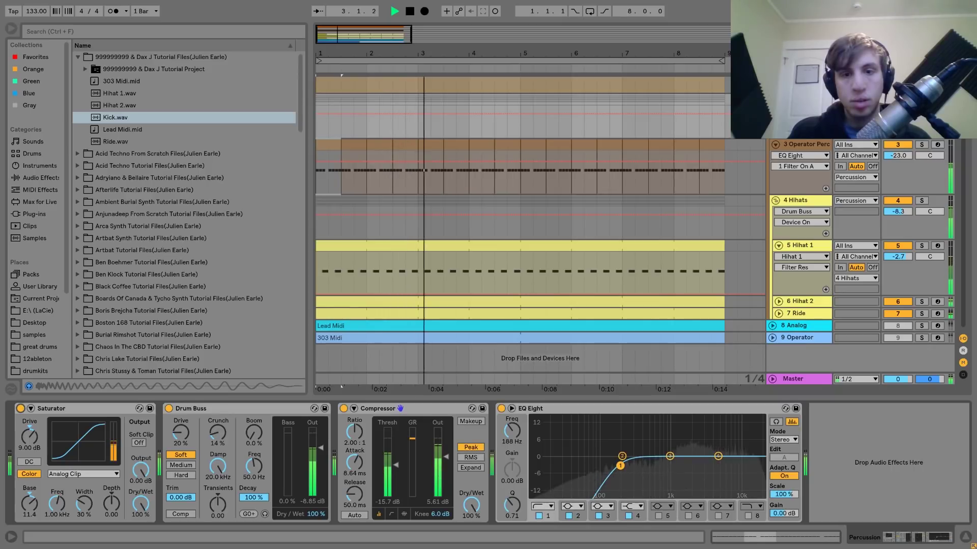
key(space)
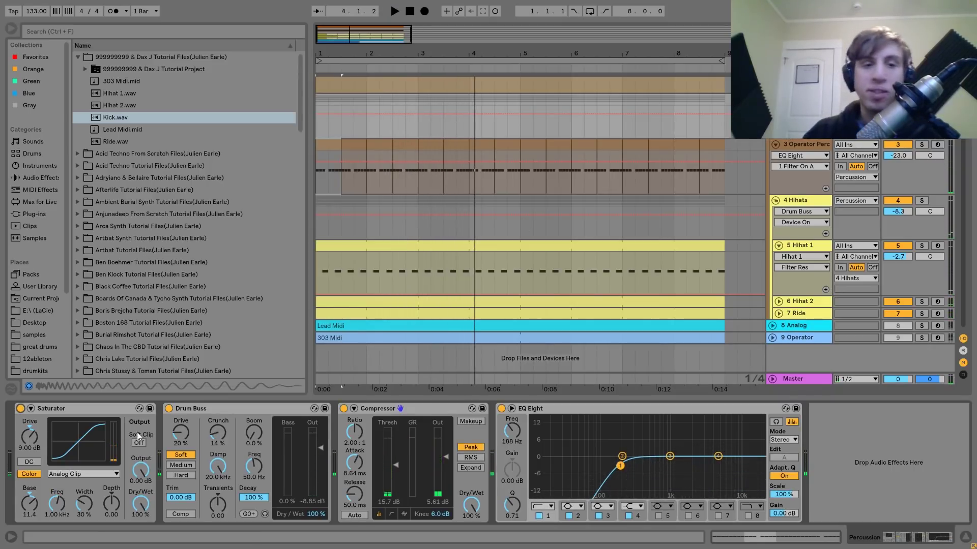
Compare the Percussion group during playback with Saturator and Drum Buss bypassed and re-enabled, and replay it with both active.
click(38, 410)
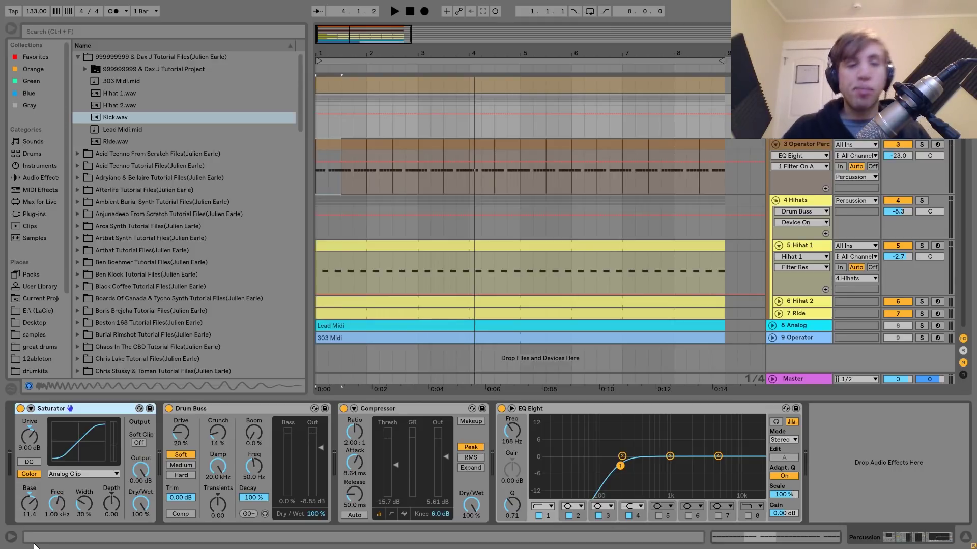
click(169, 409)
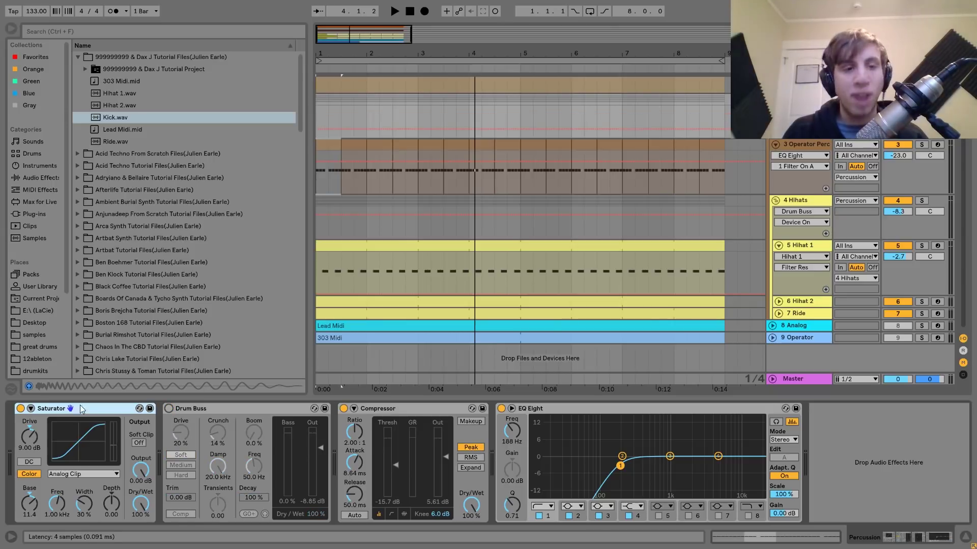
click(20, 409)
key(space)
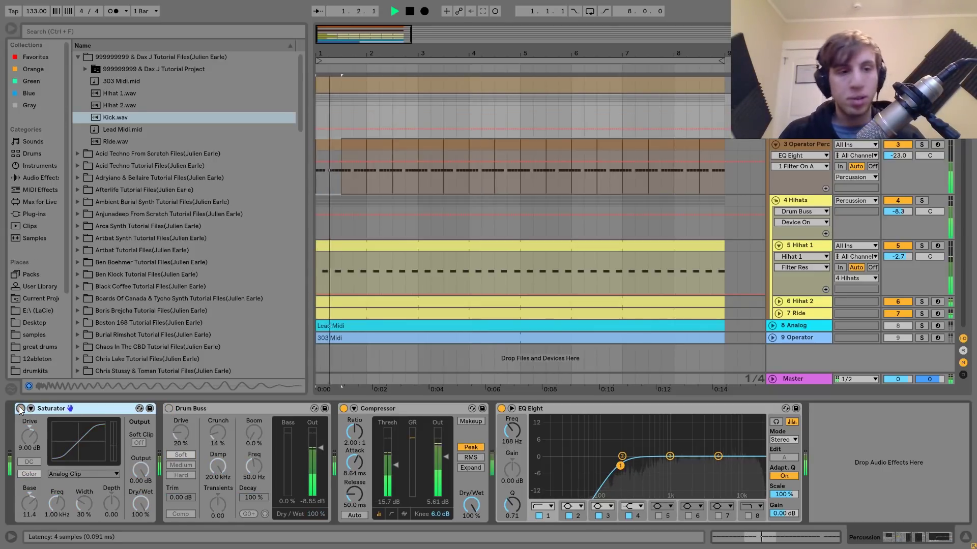
click(21, 408)
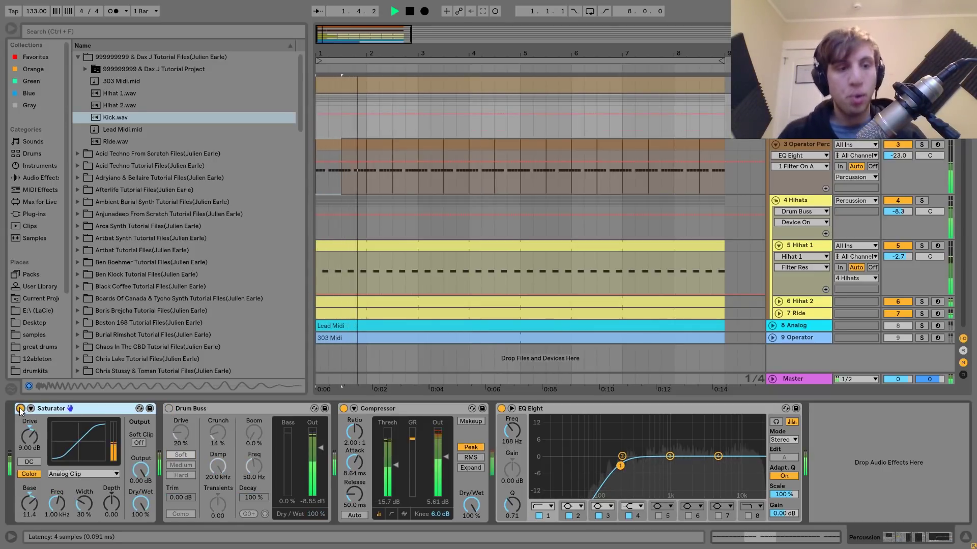
click(169, 407)
key(space)
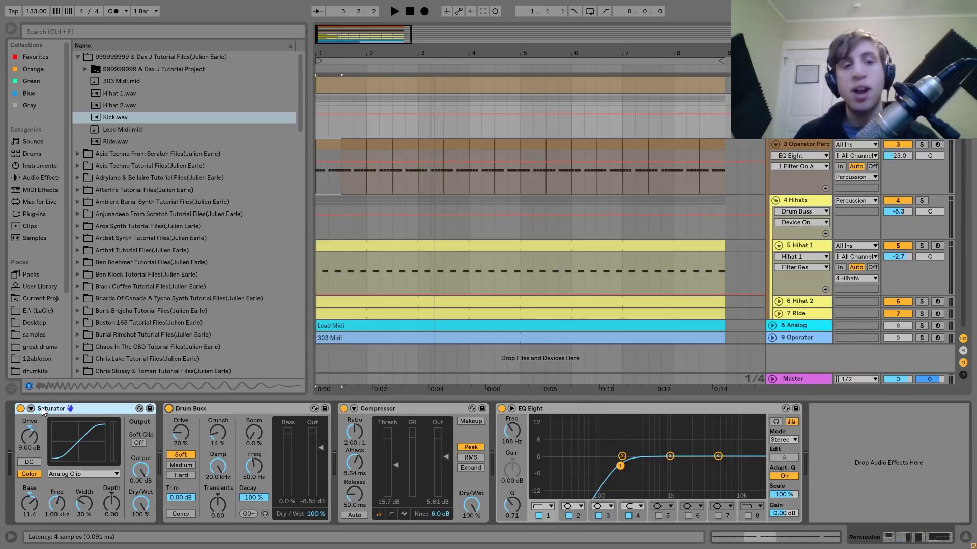
click(230, 410)
key(space)
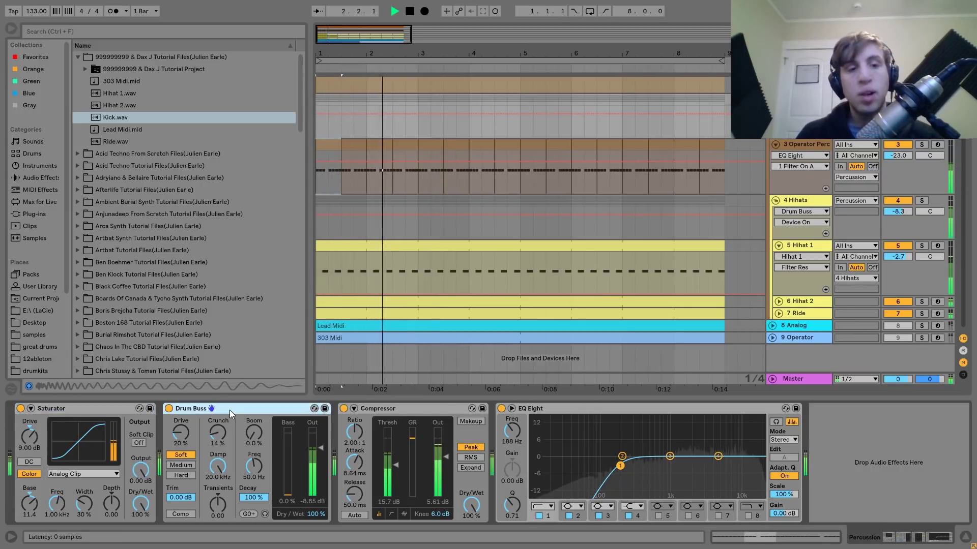
key(space)
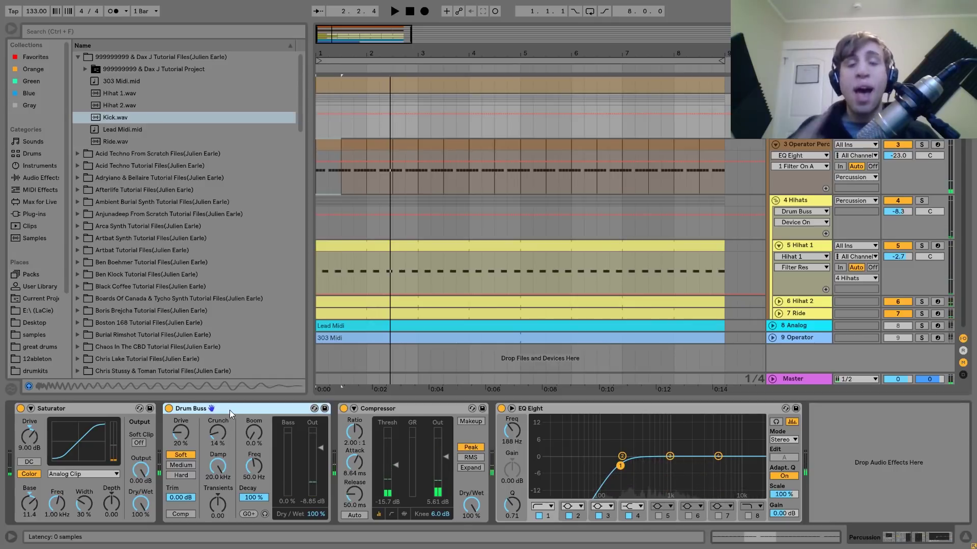
Play the Percussion group with the Compressor bypassed and re-enable it during playback to compare the sound.
click(344, 408)
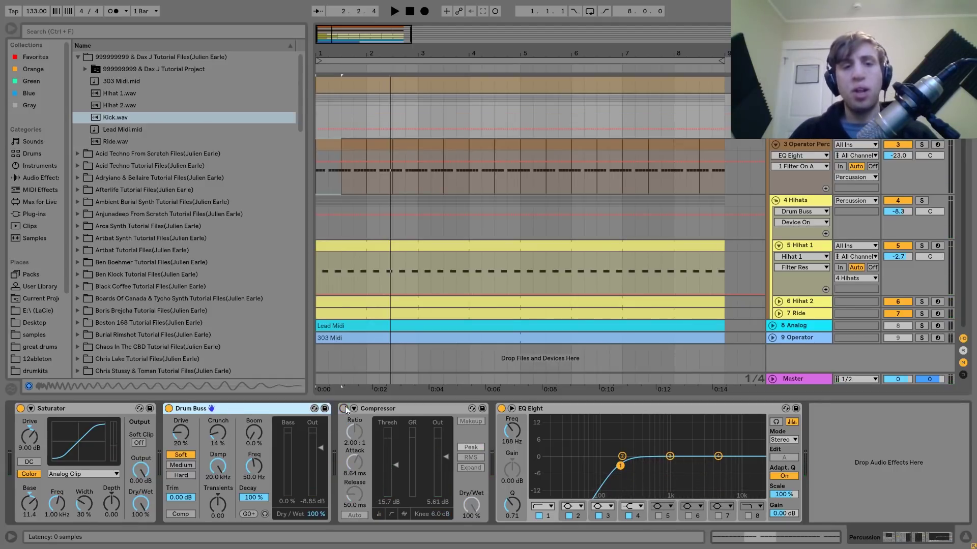
key(space)
click(343, 409)
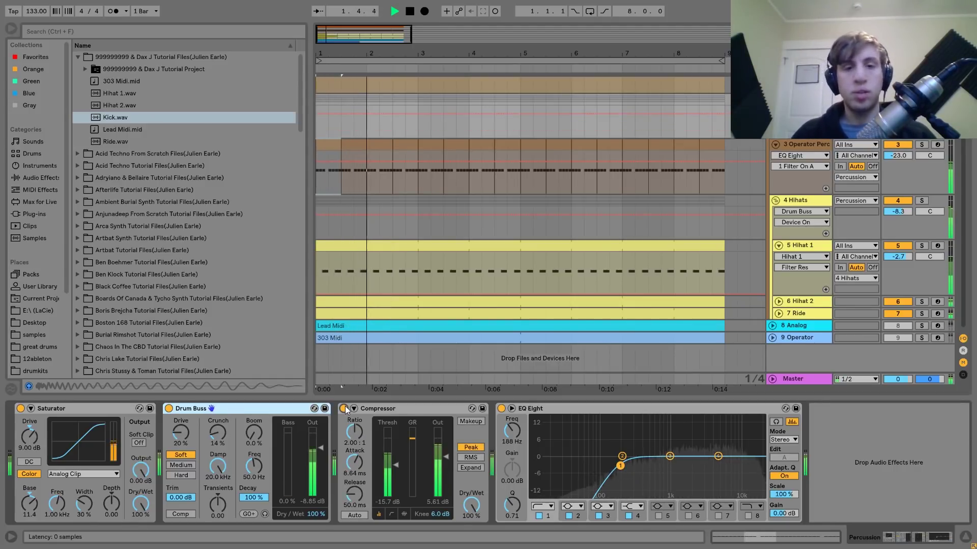
key(space)
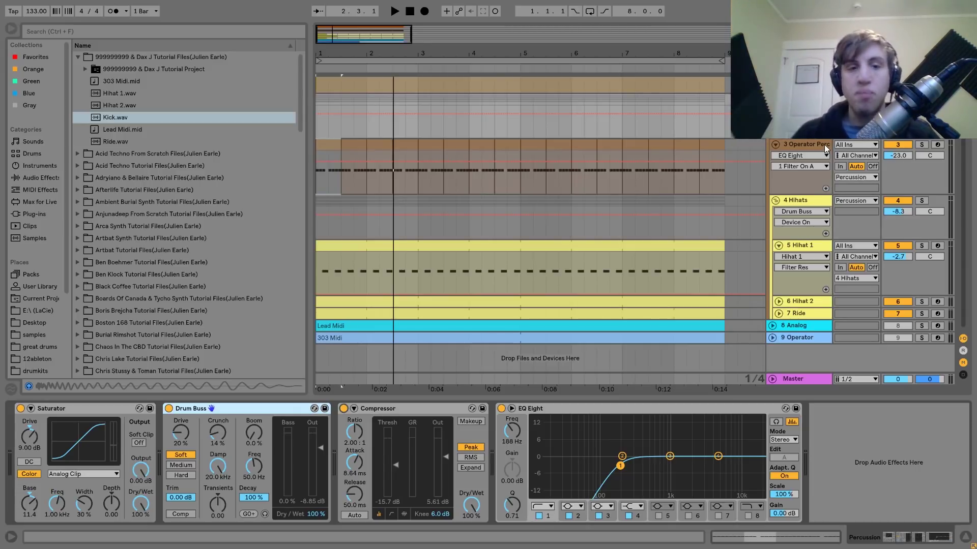
Replay the Percussion group with the Compressor active and compare it with EQ Eight bypassed and re-enabled.
key(space)
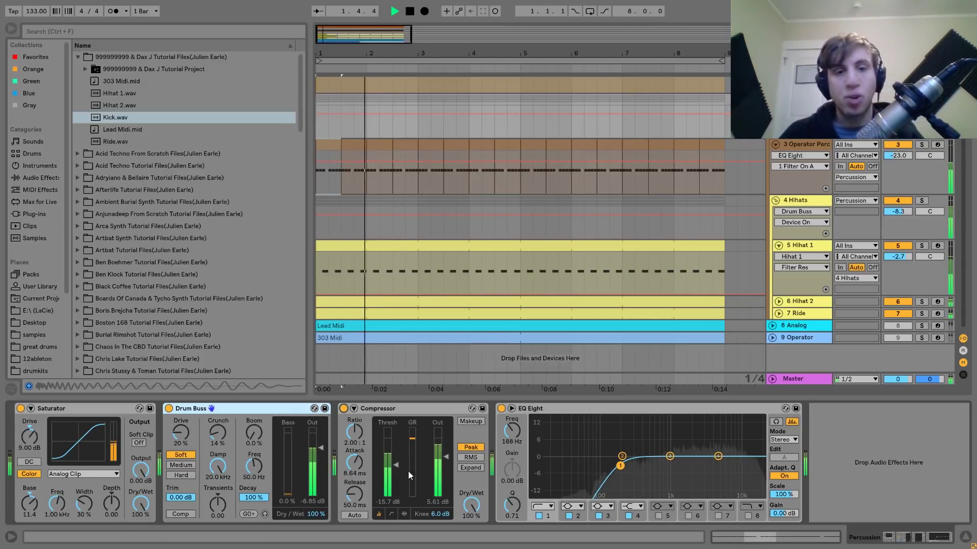
key(space)
key(space)
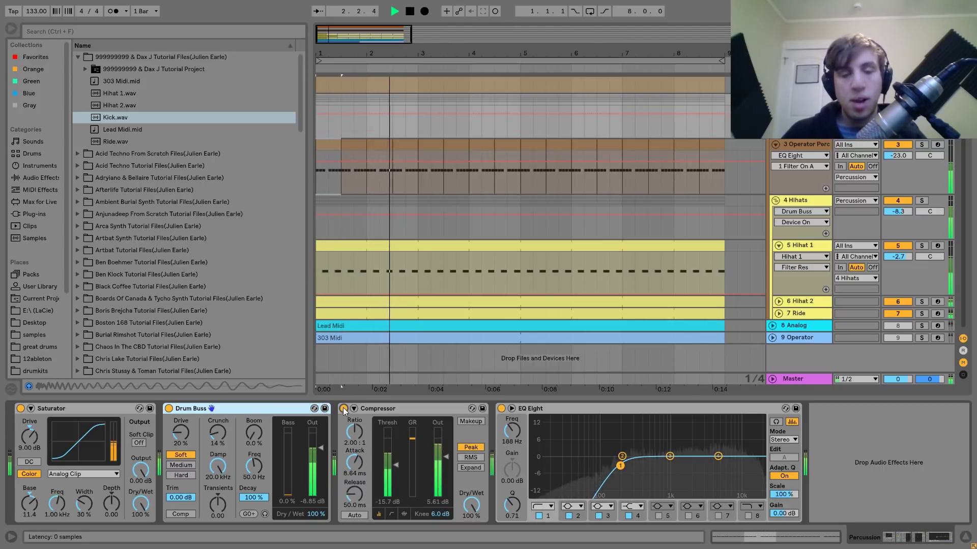
key(space)
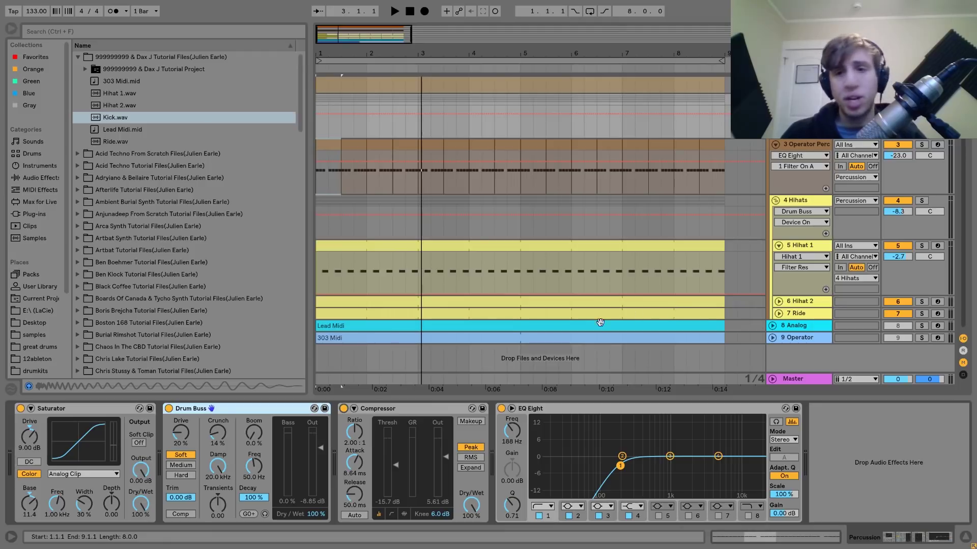
key(space)
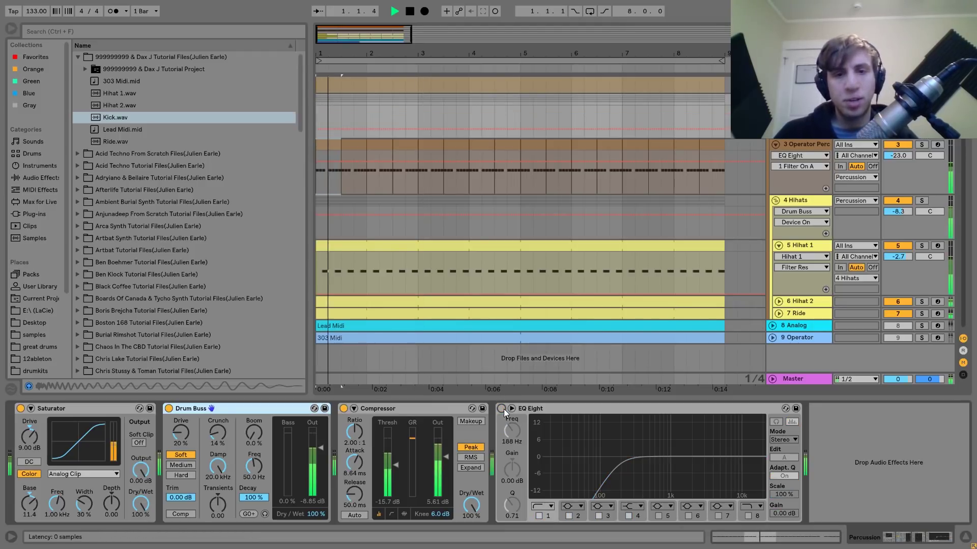
key(space)
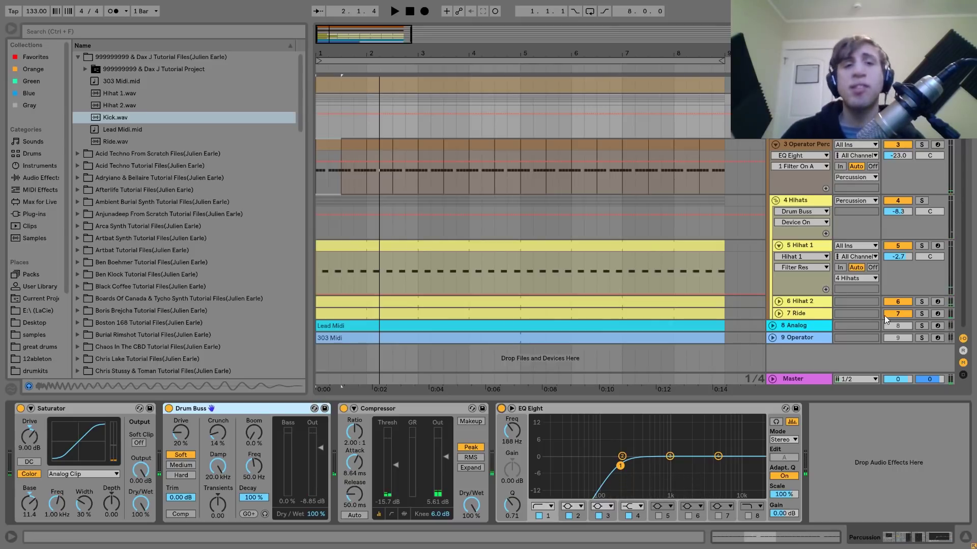
Unfold and solo the Analog track and play its Lead Midi clip.
click(792, 326)
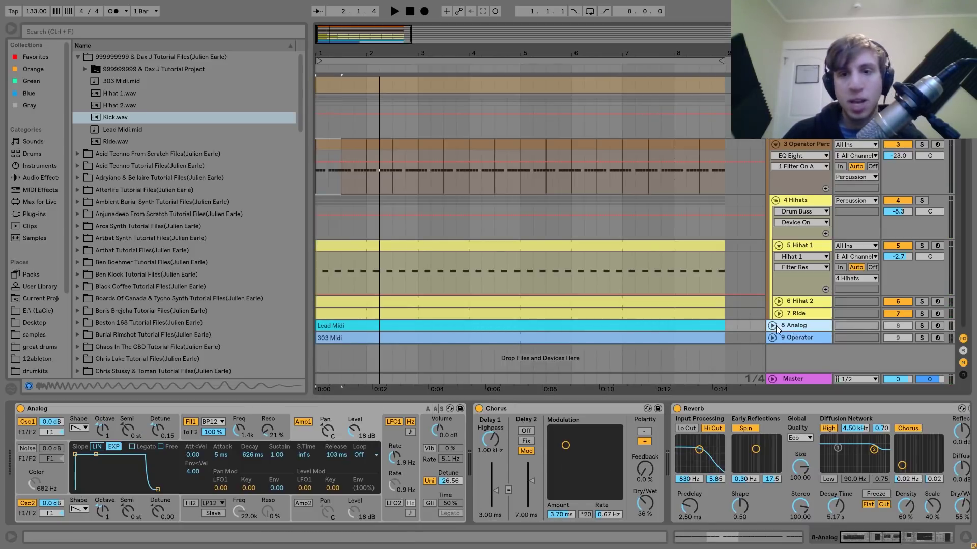
click(772, 326)
click(921, 326)
key(space)
scroll(917, 325, down, 2)
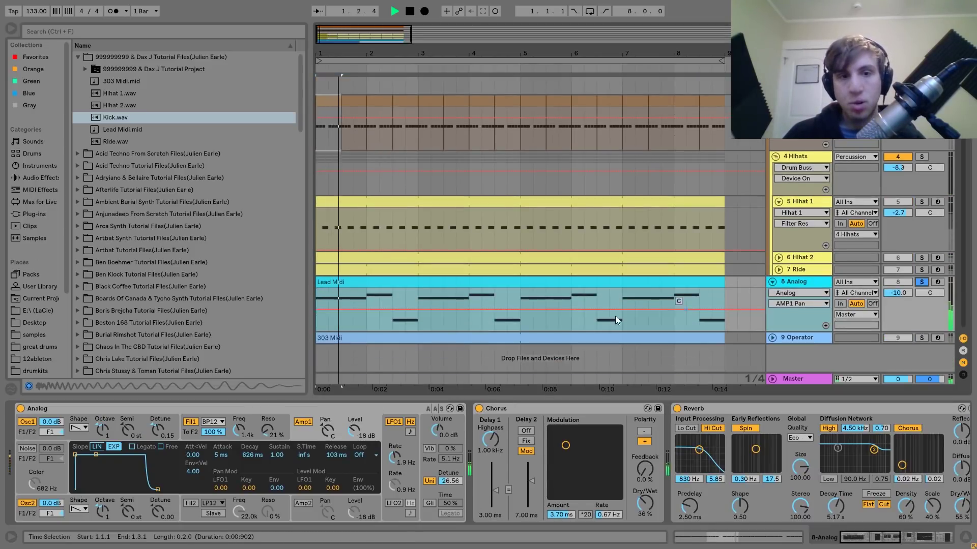
click(529, 283)
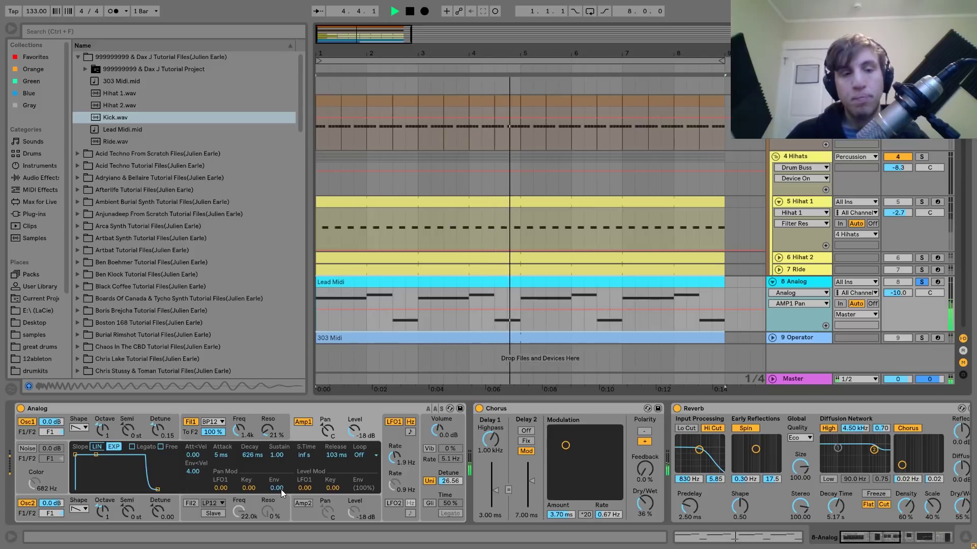
key(space)
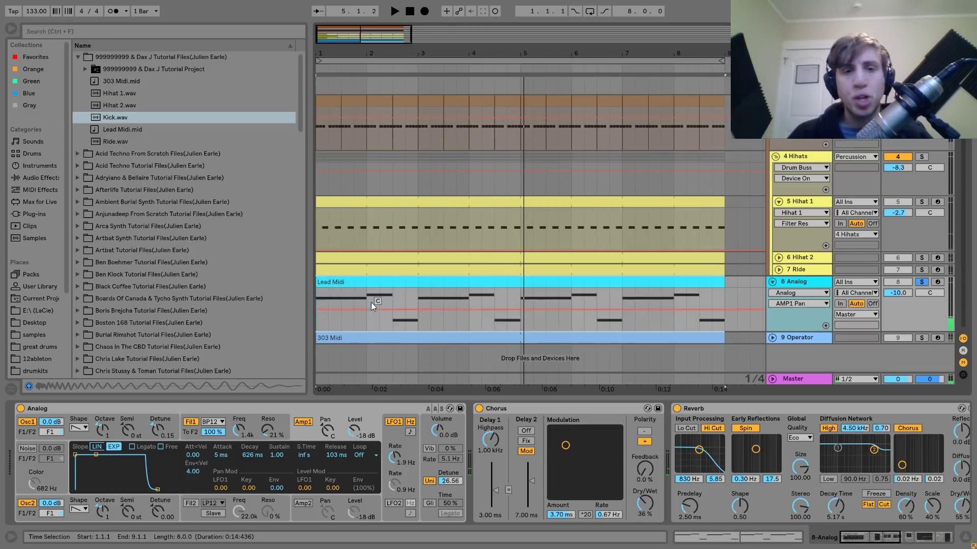
Open the Lead Midi clip's notes, play the melody and enable note preview.
double_click(371, 272)
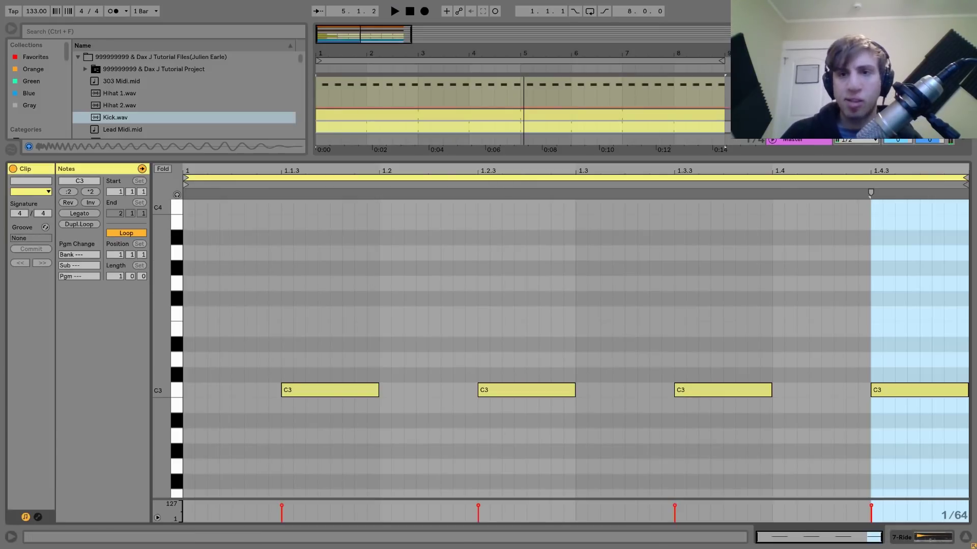
double_click(635, 276)
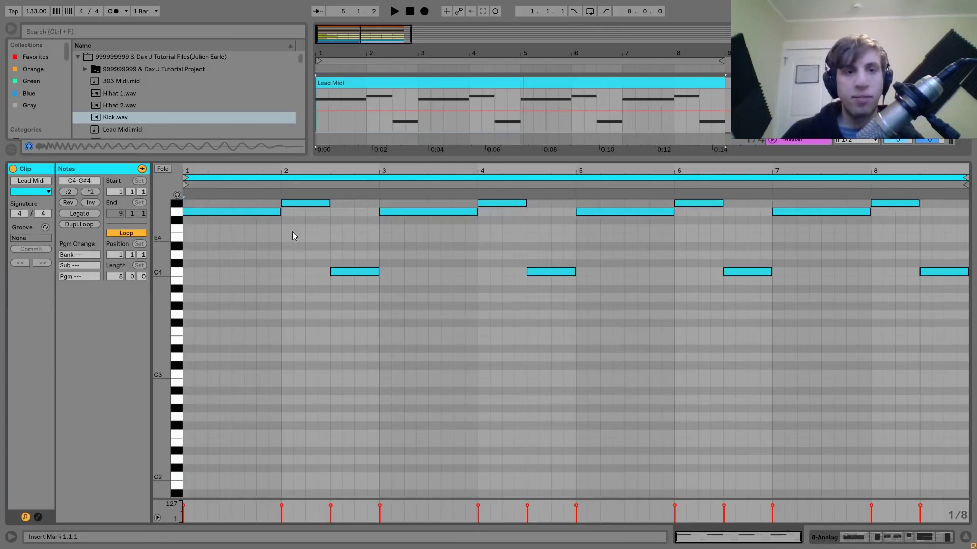
key(space)
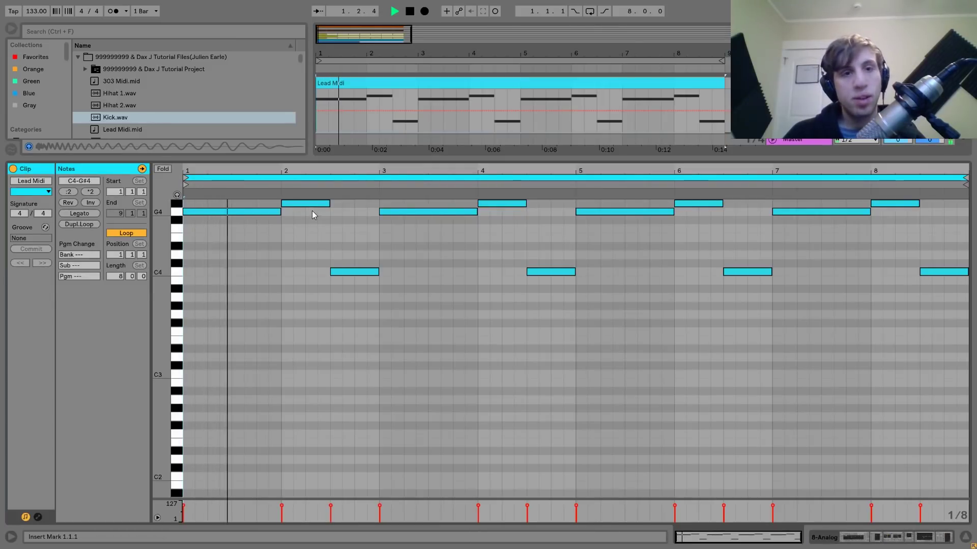
key(space)
click(177, 195)
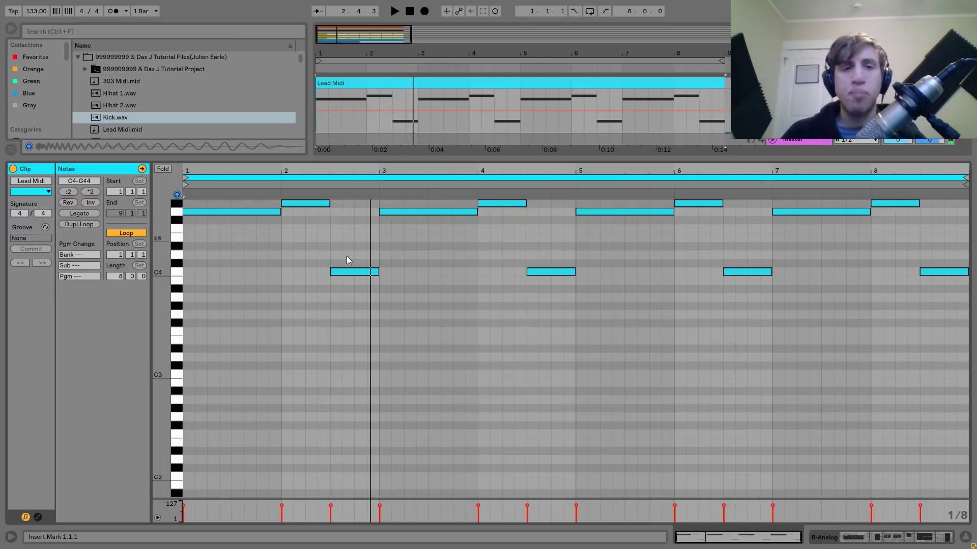
Audition the lead melody's C4, G4 and G#4 notes individually.
click(369, 274)
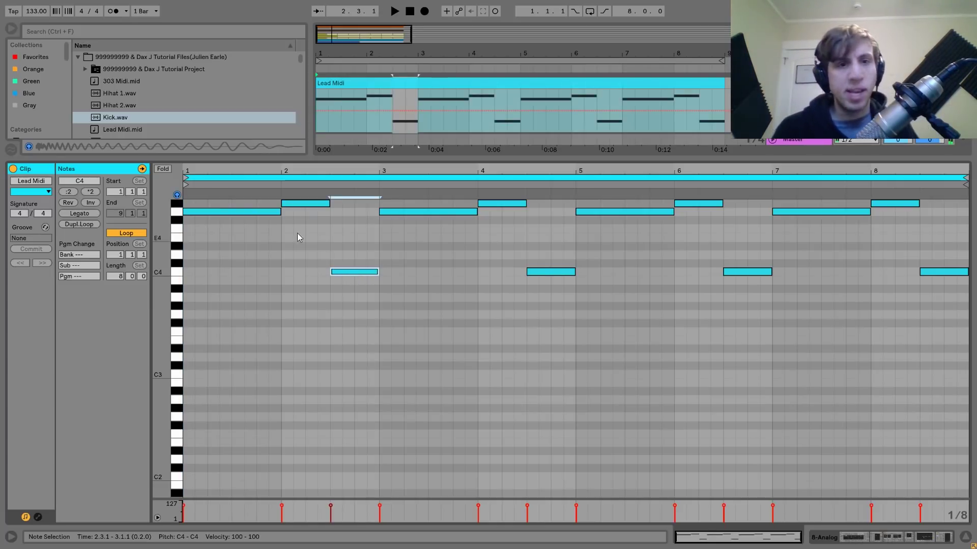
click(256, 212)
click(359, 273)
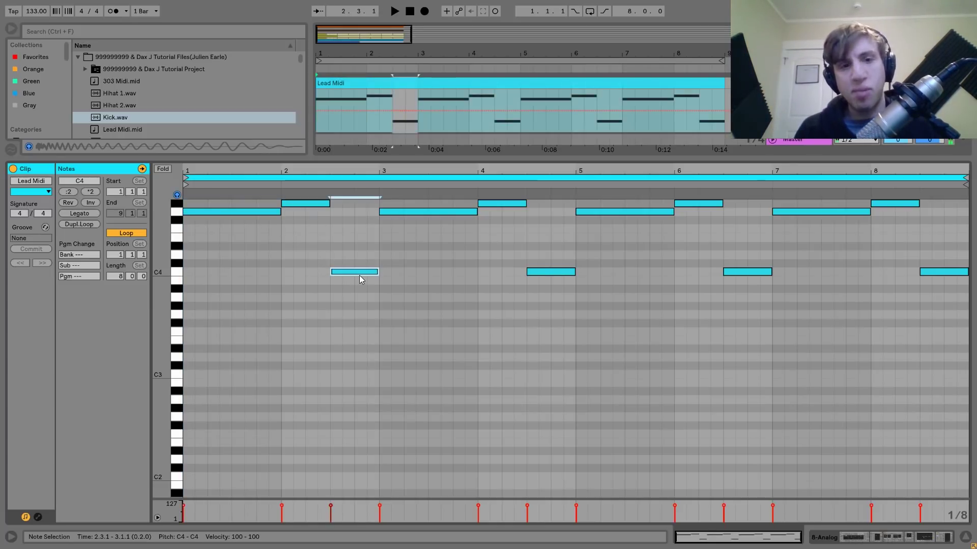
click(261, 213)
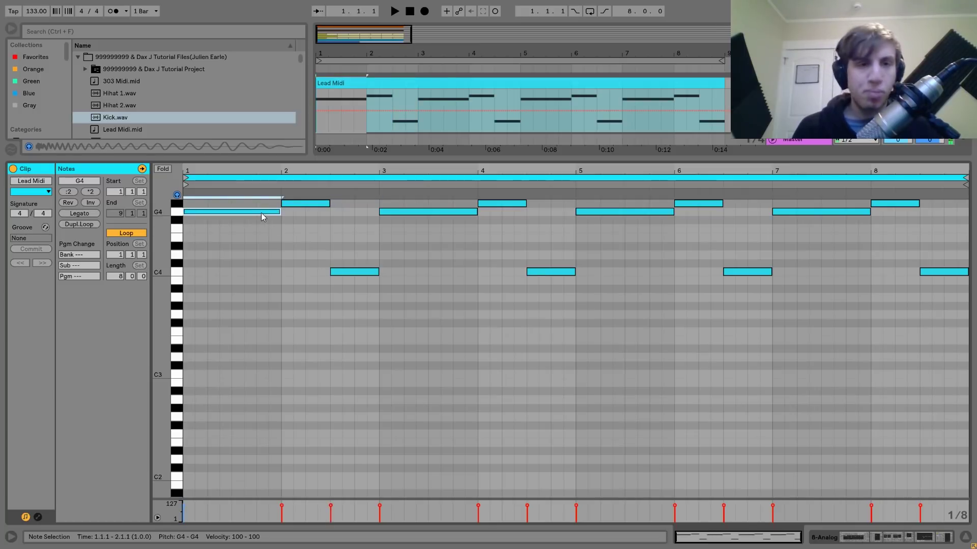
click(296, 205)
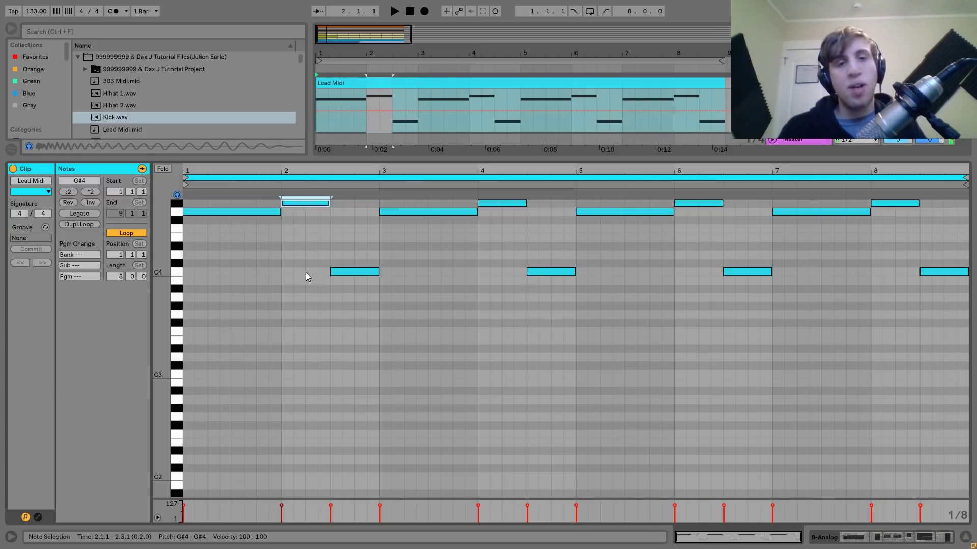
Replay the Lead Midi melody twice and return to the Analog track's device chain.
click(273, 182)
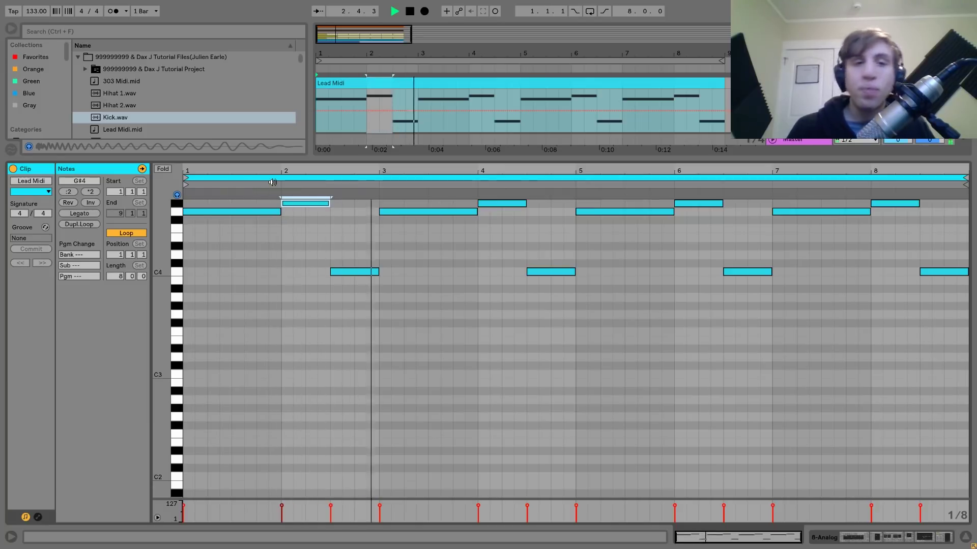
click(273, 183)
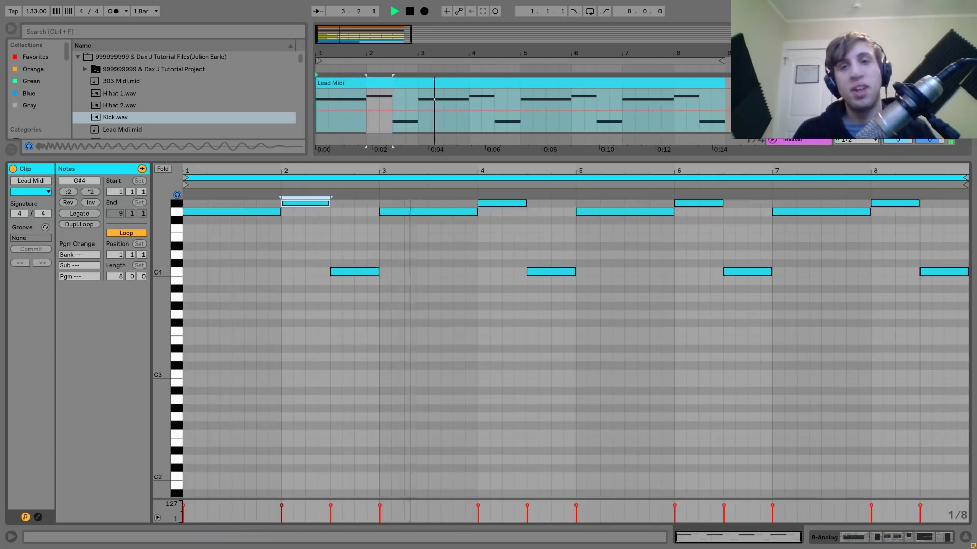
key(space)
key(shift+Tab)
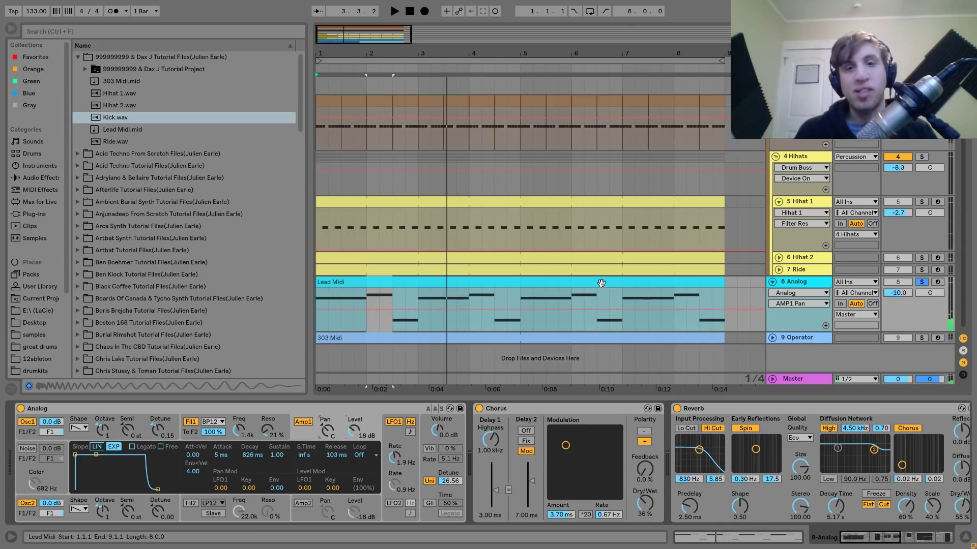
Examine Analog's Filter 1 envelope and modulation settings while replaying the lead, and display its global voice and unison settings.
click(560, 344)
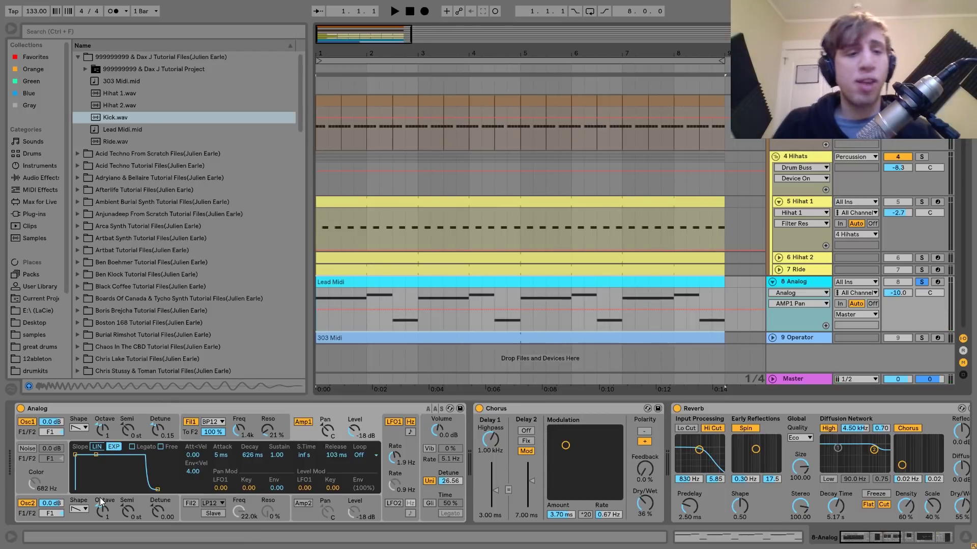
click(193, 431)
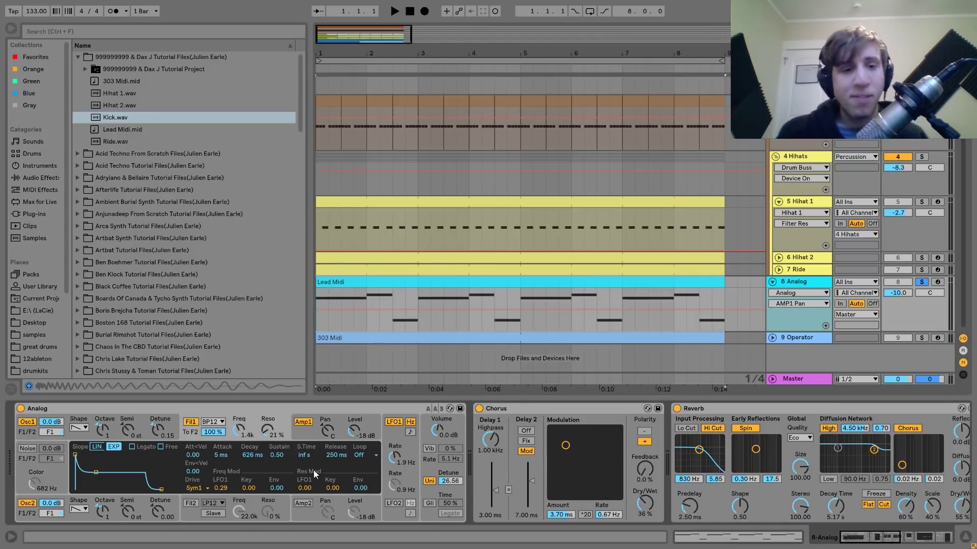
key(space)
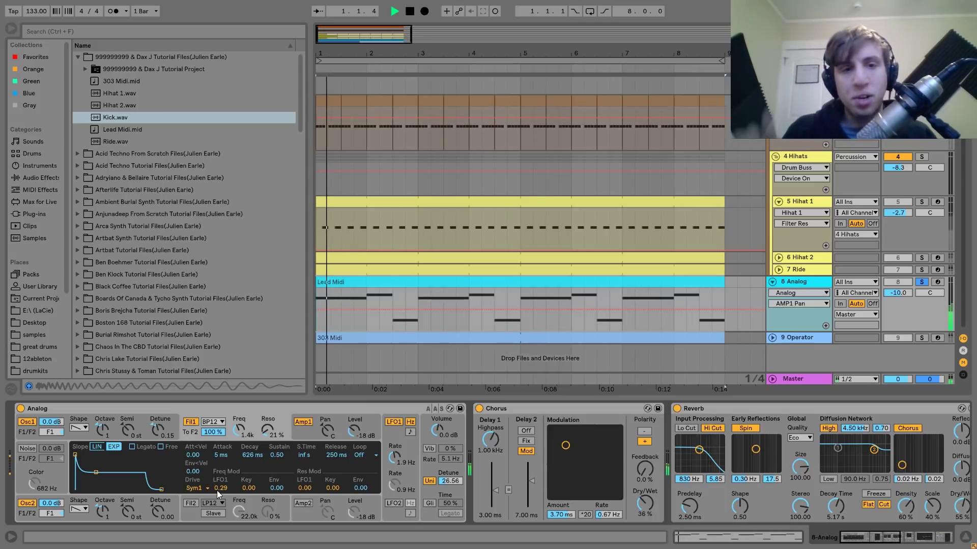
key(space)
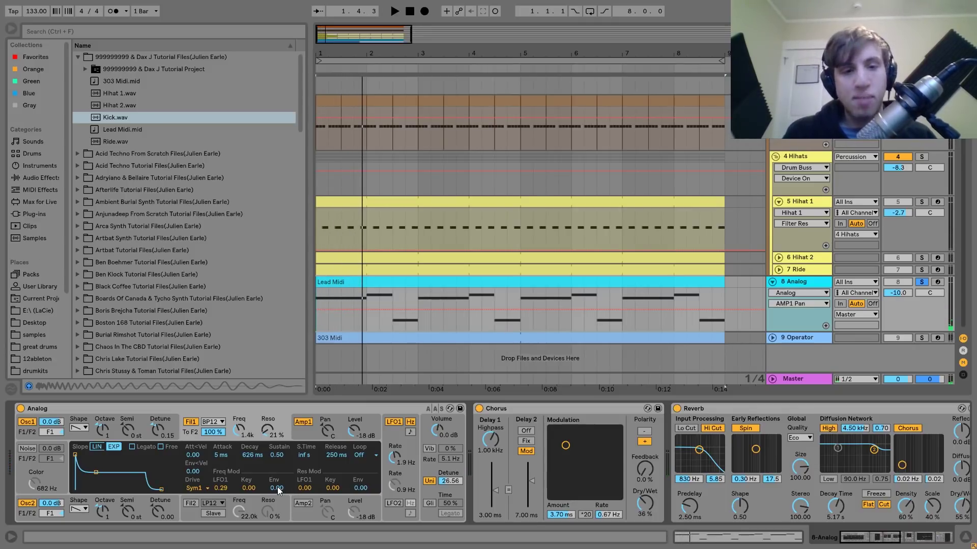
click(434, 471)
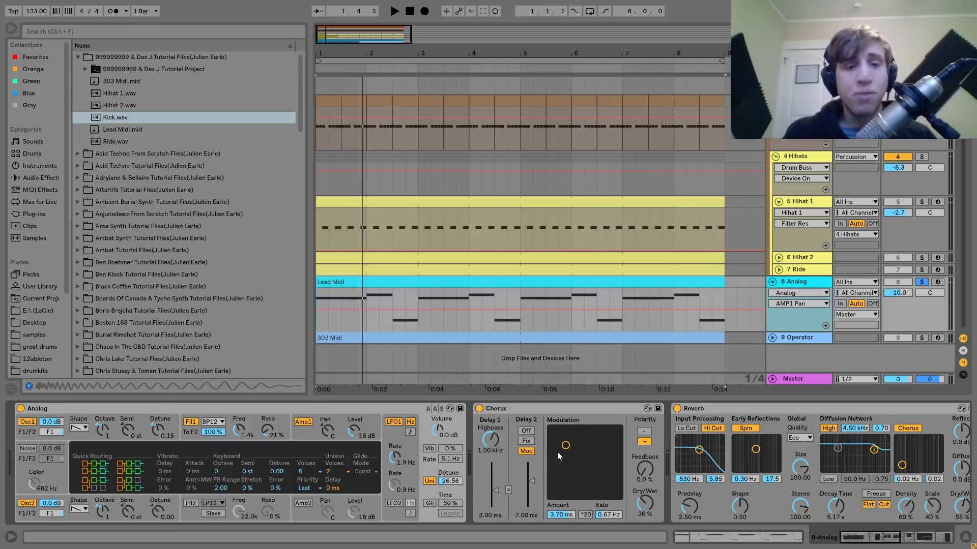
Select the Chorus on the Analog track and play the lead melody through it.
click(505, 408)
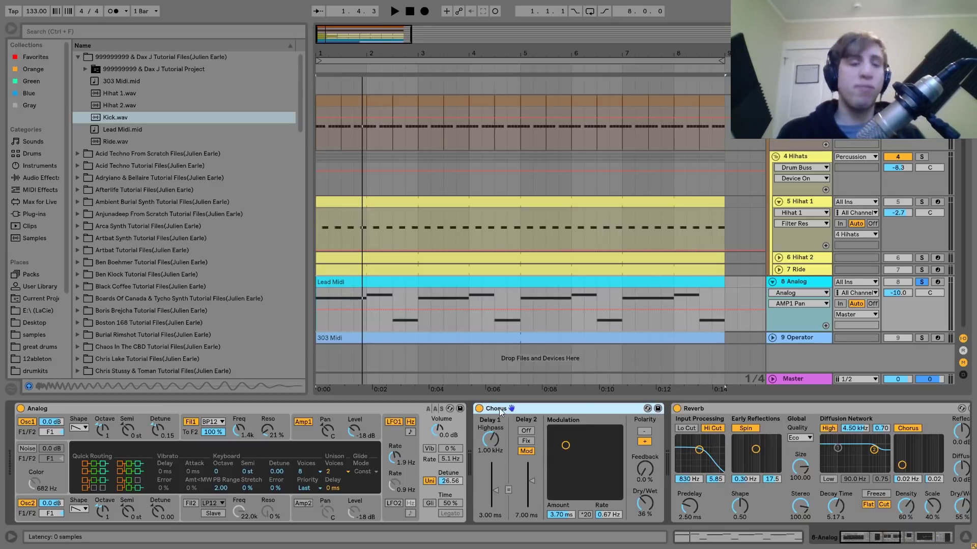
key(space)
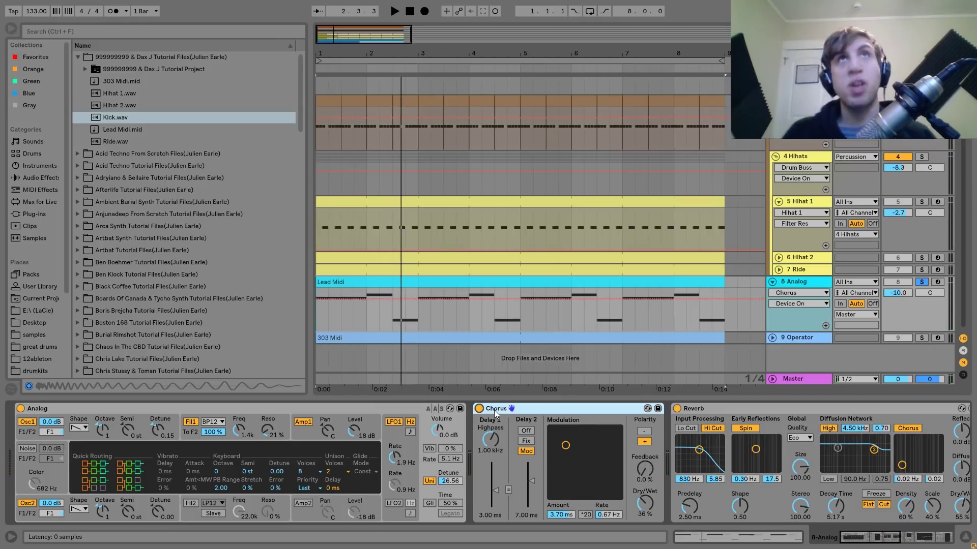
scroll(493, 410, right, 6)
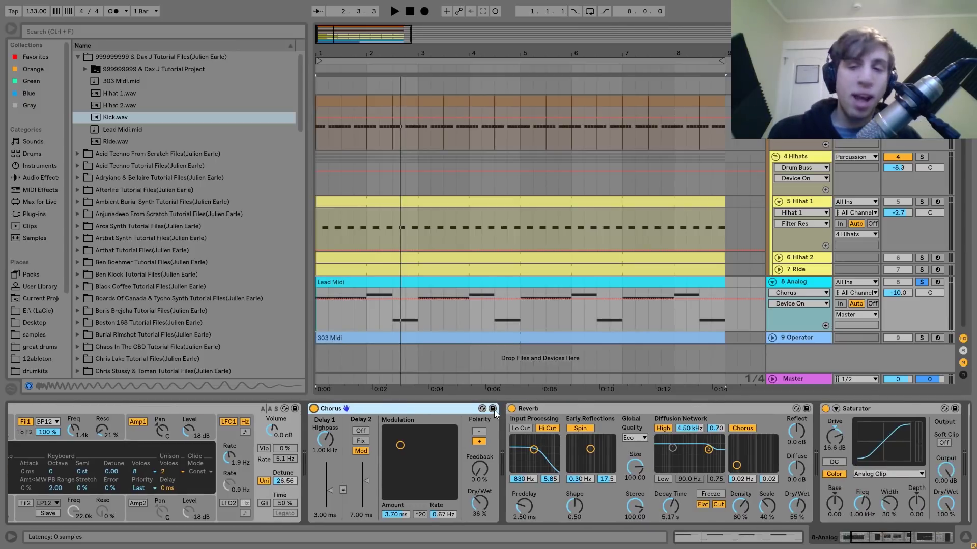
Select the Reverb following the Chorus and replay the lead to hear its decay.
click(446, 412)
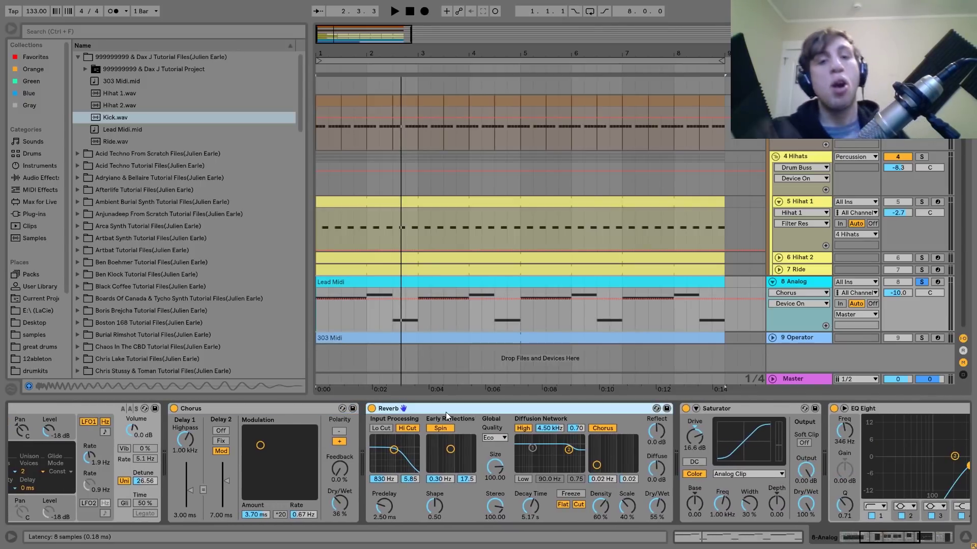
key(space)
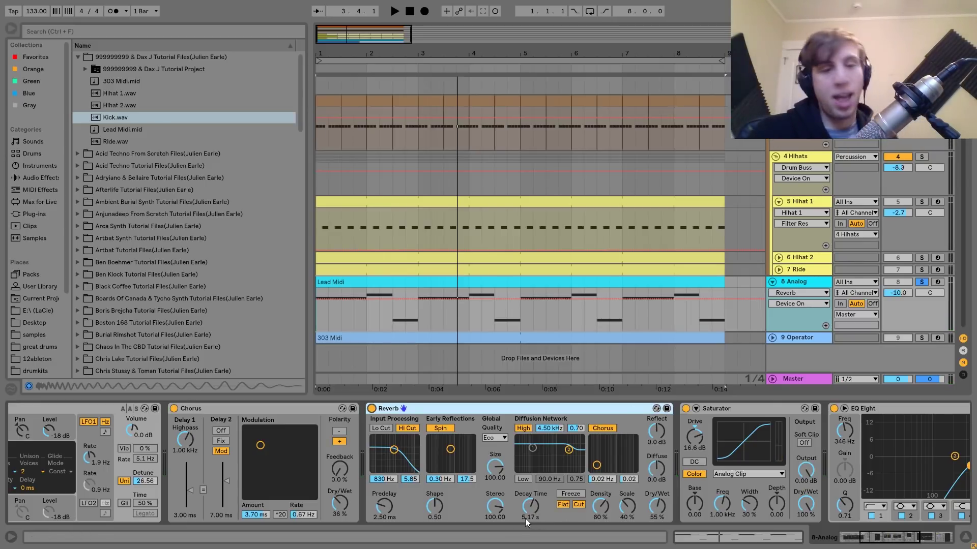
key(space)
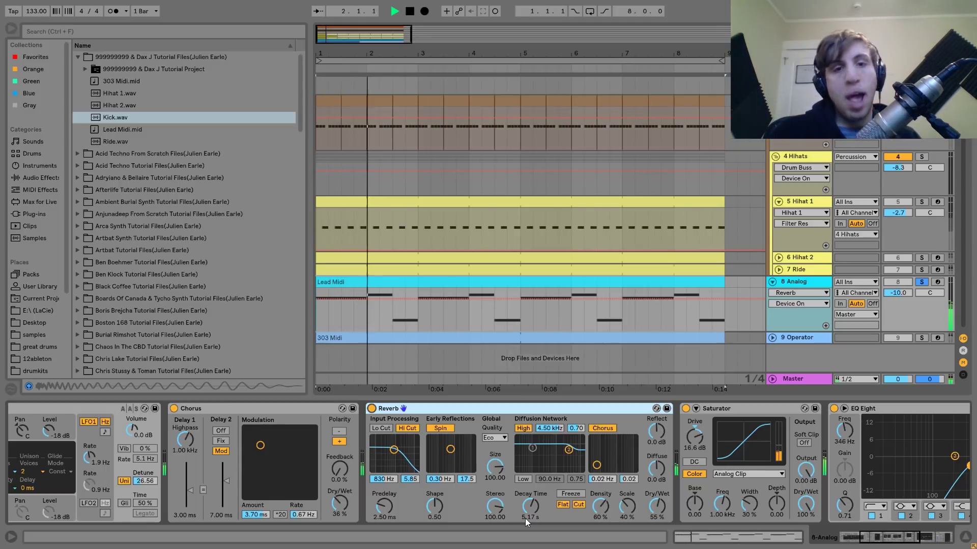
key(space)
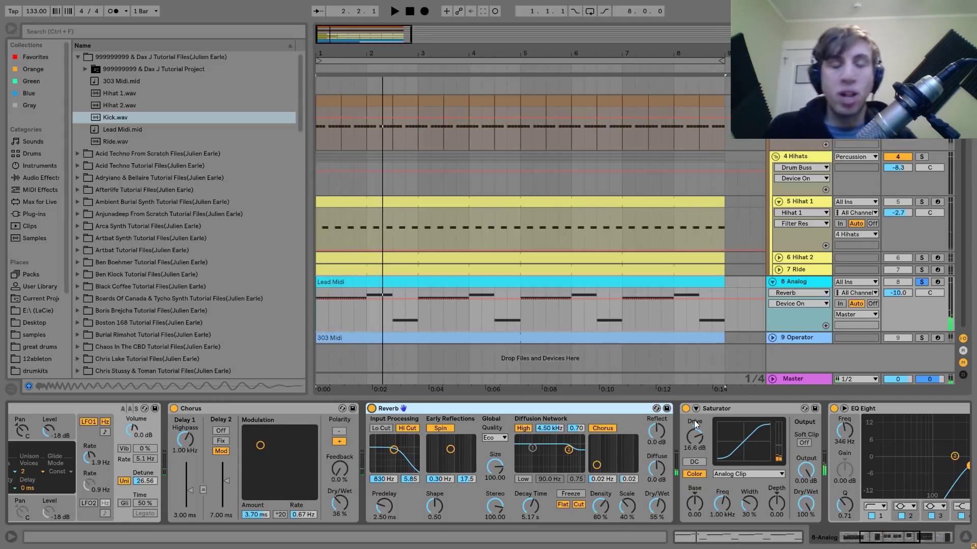
Audition the Saturator on the lead by comparing playback with the device bypassed and enabled.
key(space)
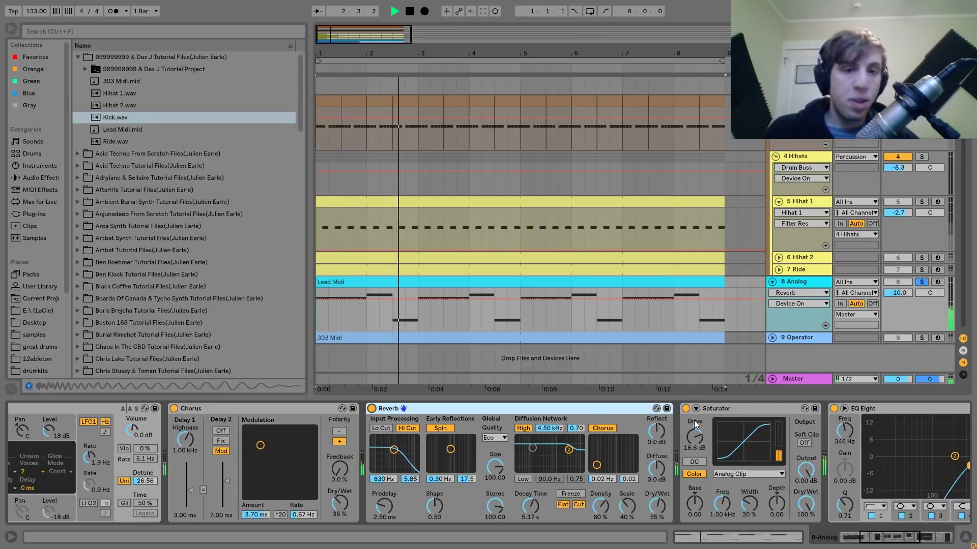
key(space)
scroll(694, 420, right, 5)
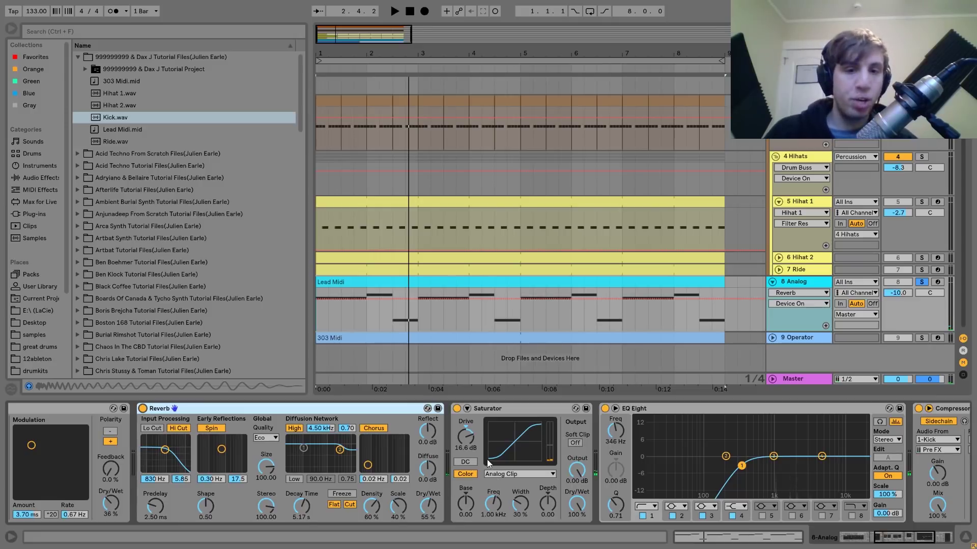
key(space)
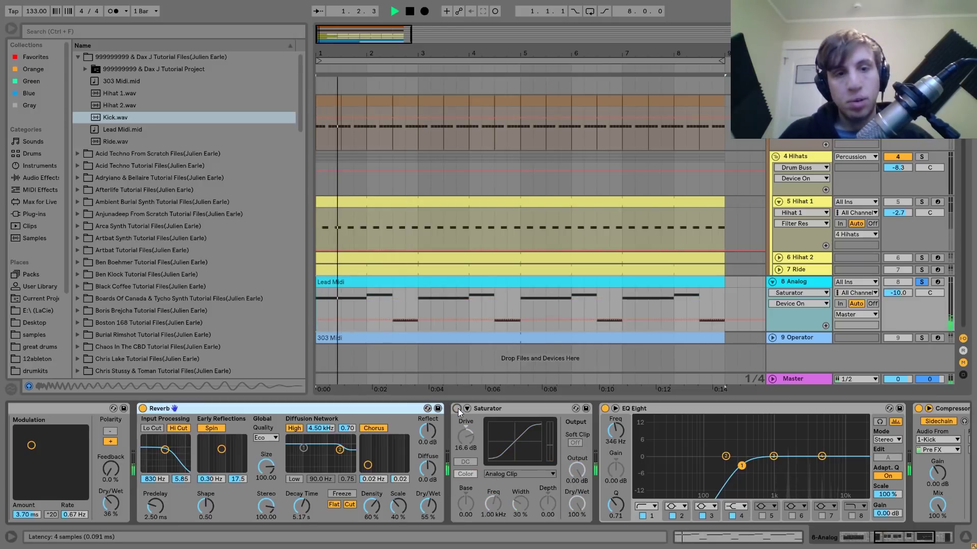
key(space)
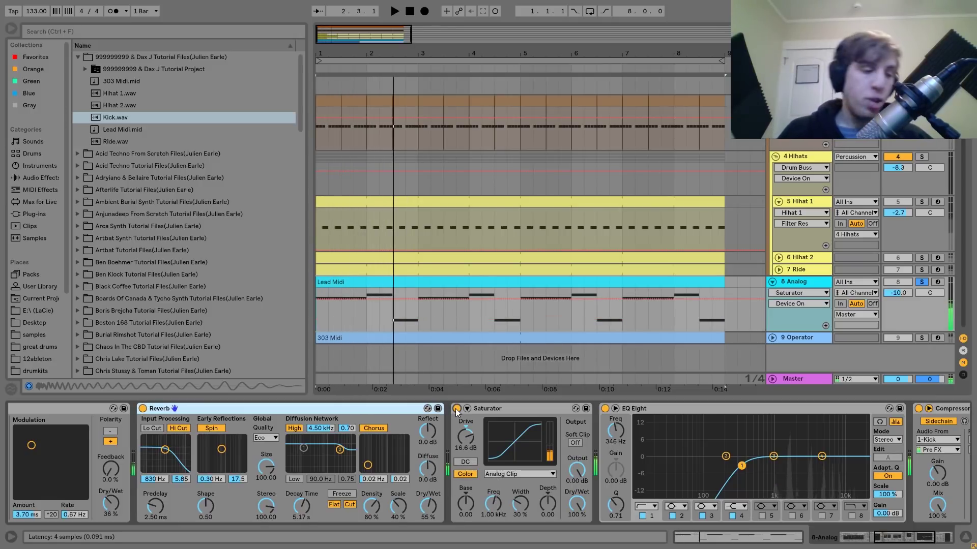
Examine the lead's EQ Eight and Compressor, including the tap-point options for the sidechain from the 1-Kick track.
scroll(456, 409, right, 5)
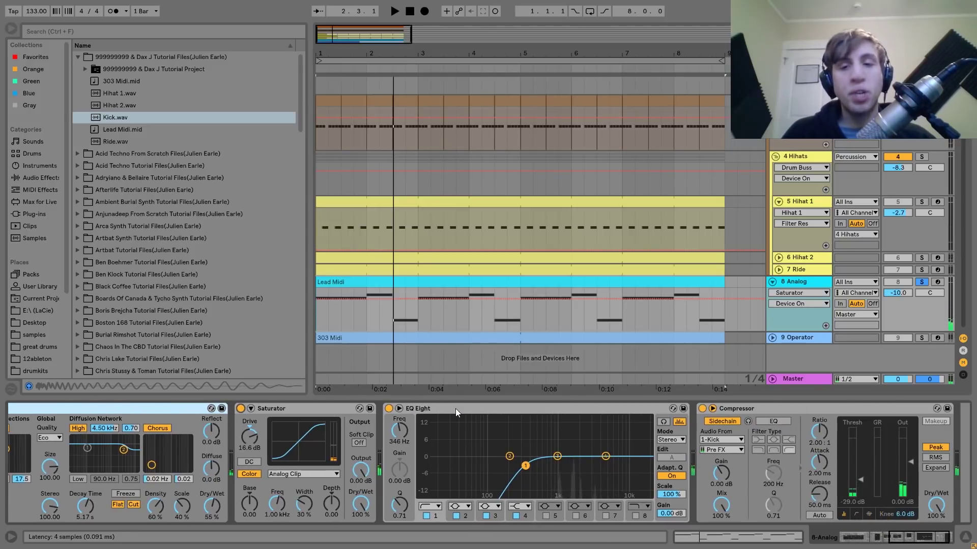
scroll(508, 485, right, 2)
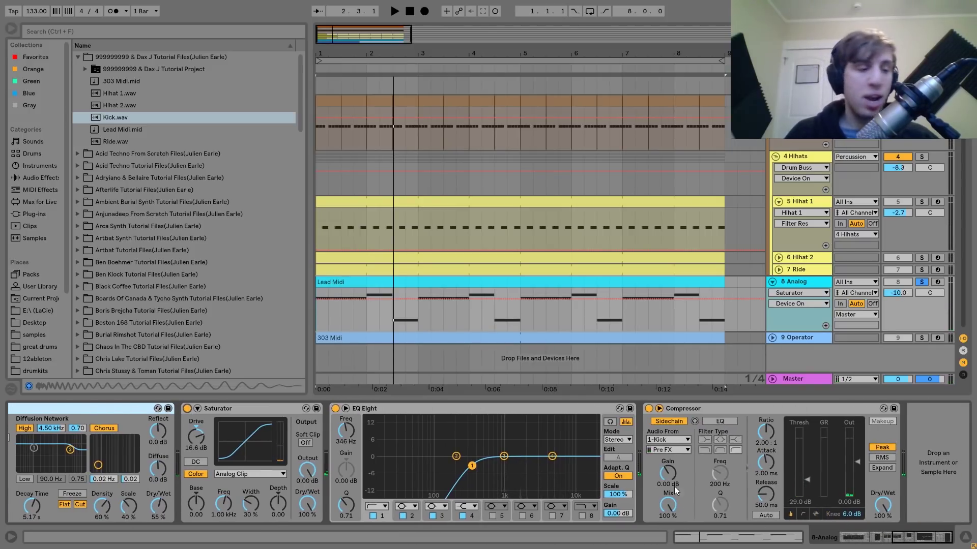
click(713, 408)
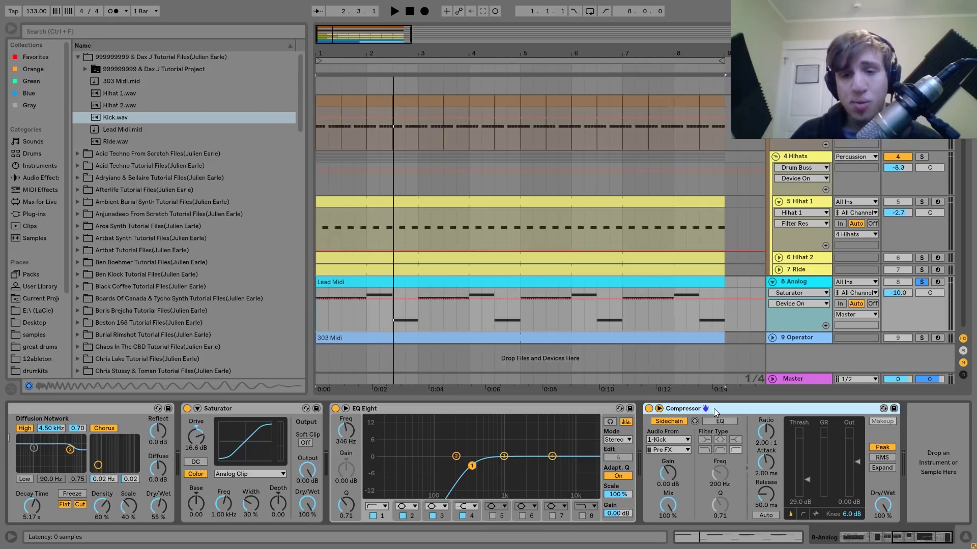
click(667, 449)
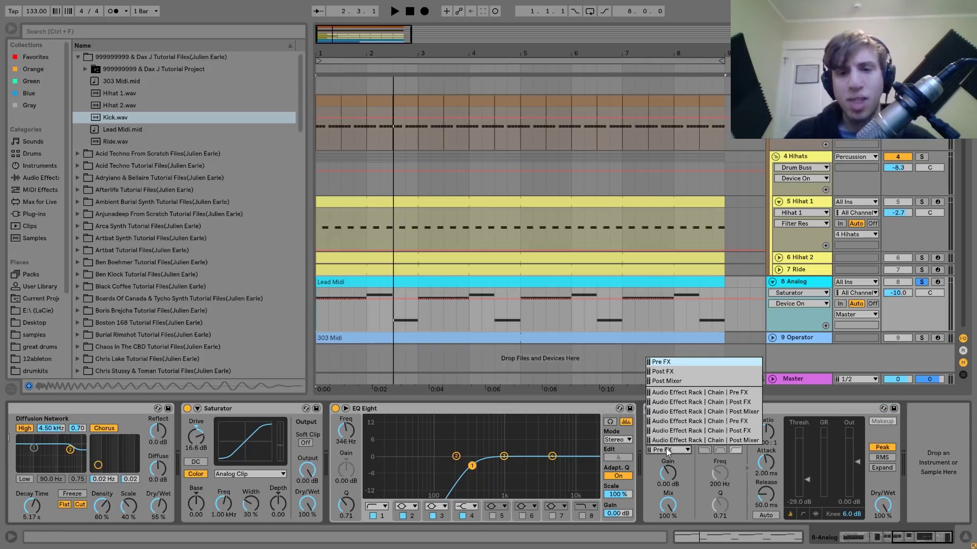
click(816, 411)
scroll(783, 163, up, 4)
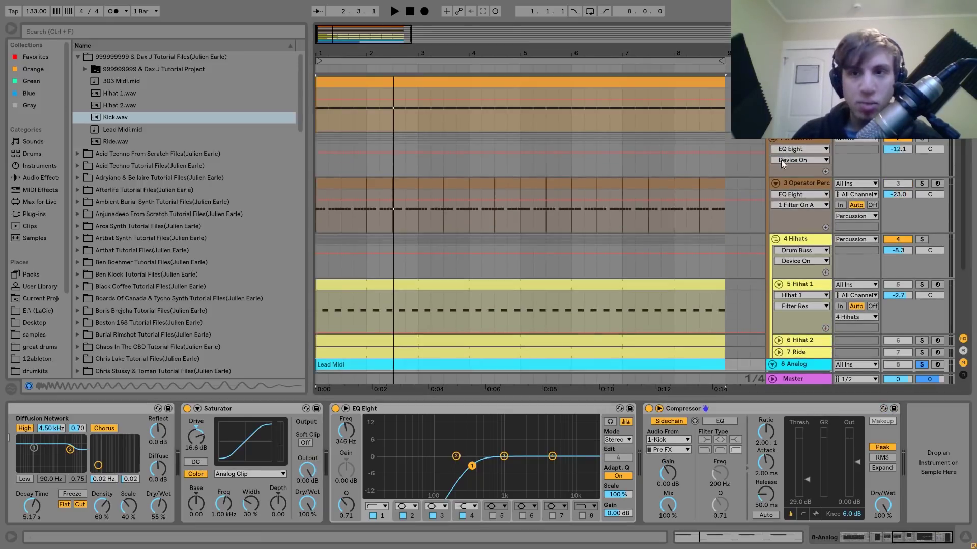
scroll(762, 313, down, 4)
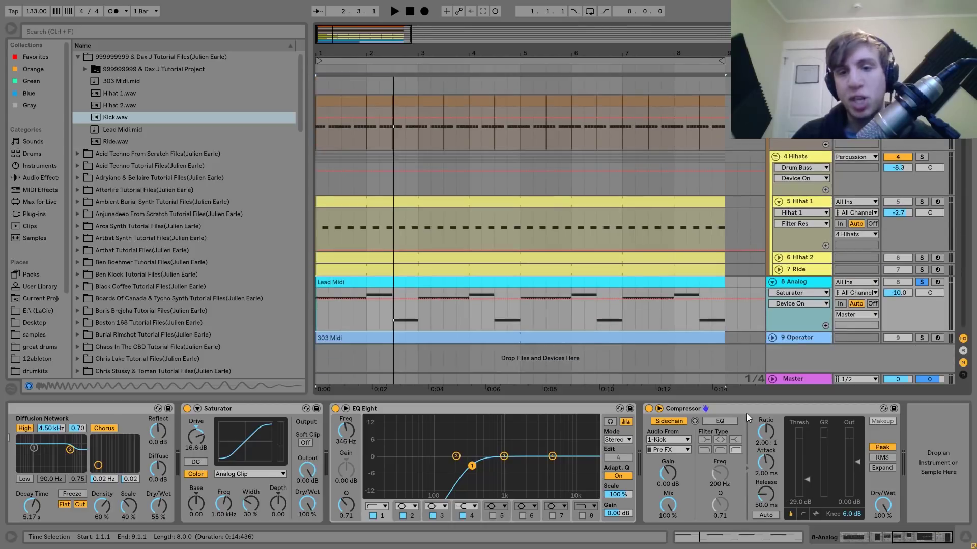
Keep the Compressor's sidechain tap point at Pre FX and play the lead to check the gain reduction.
click(668, 450)
click(666, 373)
key(space)
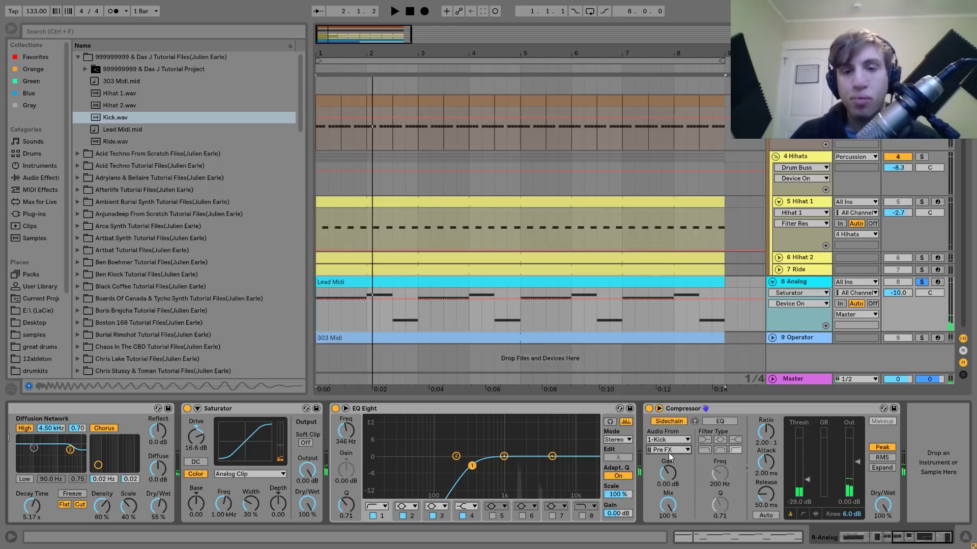
key(space)
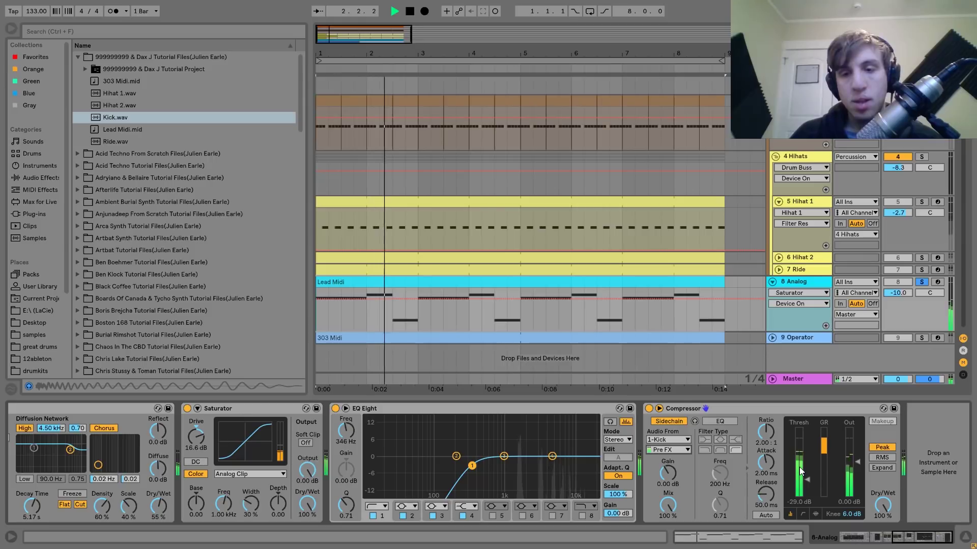
key(space)
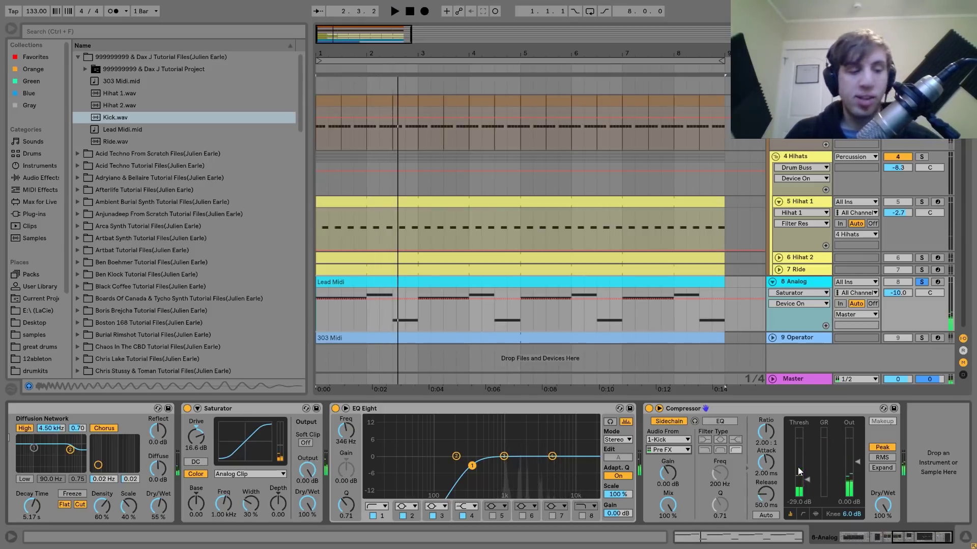
Unfold and solo the Operator track, and play its 303 Midi clip with looping enabled over the clip.
click(805, 336)
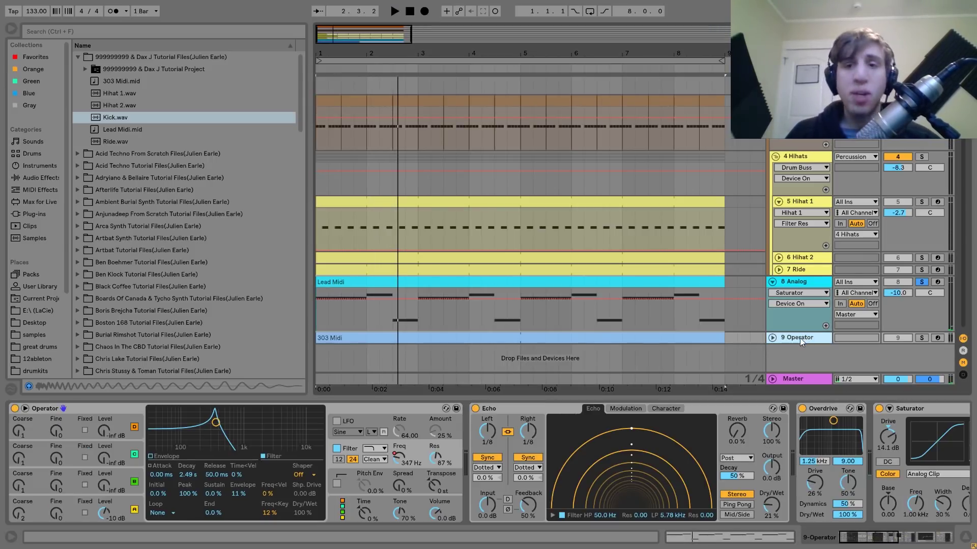
click(773, 337)
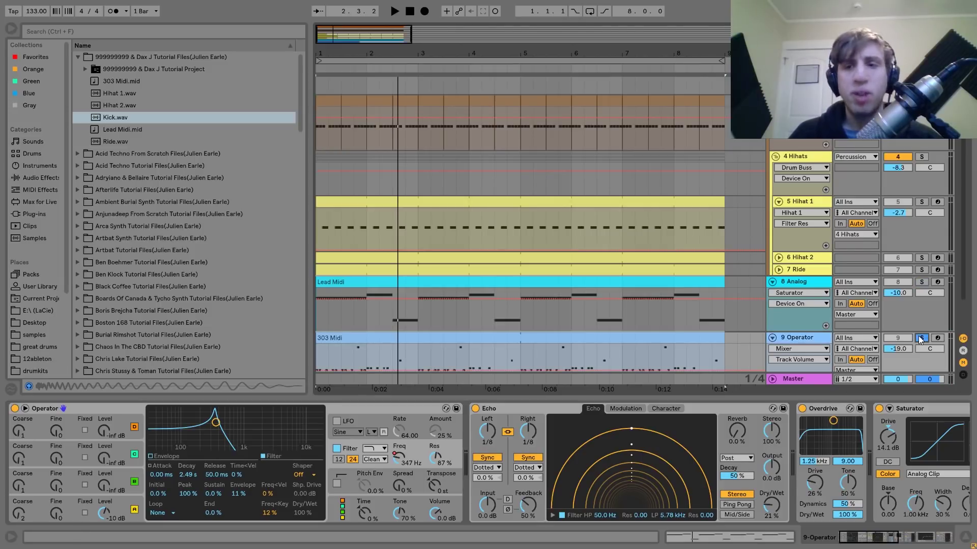
scroll(921, 339, down, 2)
click(585, 294)
key(space)
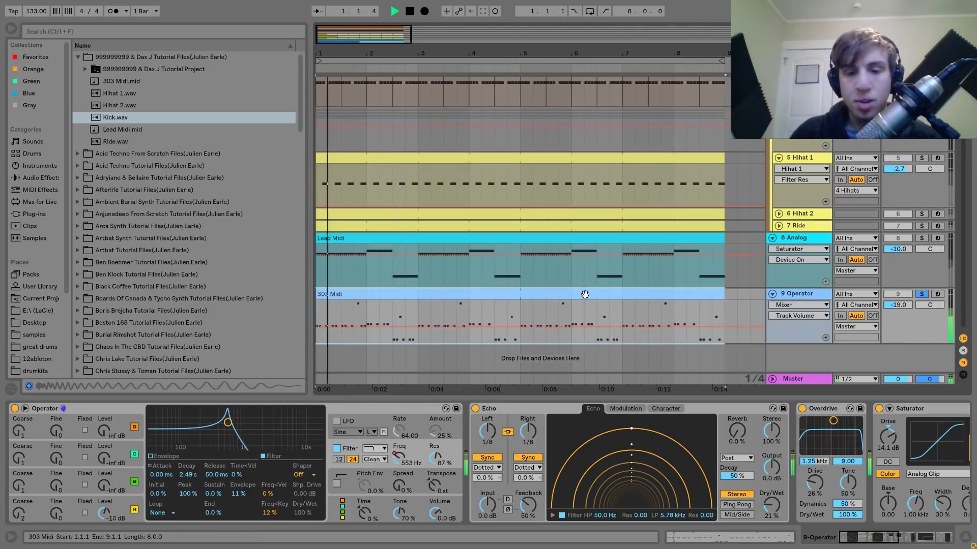
key(ctrl+l)
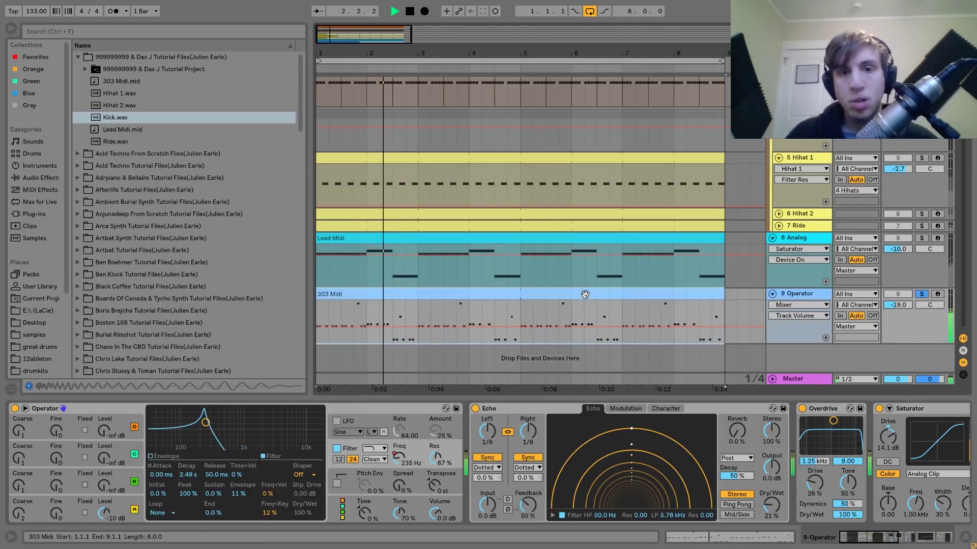
Open the 303 Midi clip's notes, listen to the pattern and highlight its higher G1 and C1 notes.
double_click(585, 294)
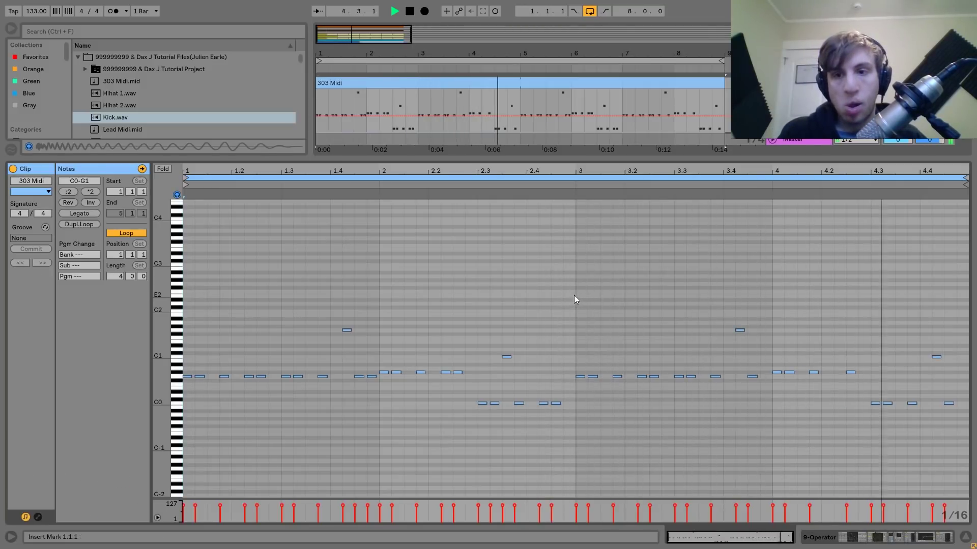
key(space)
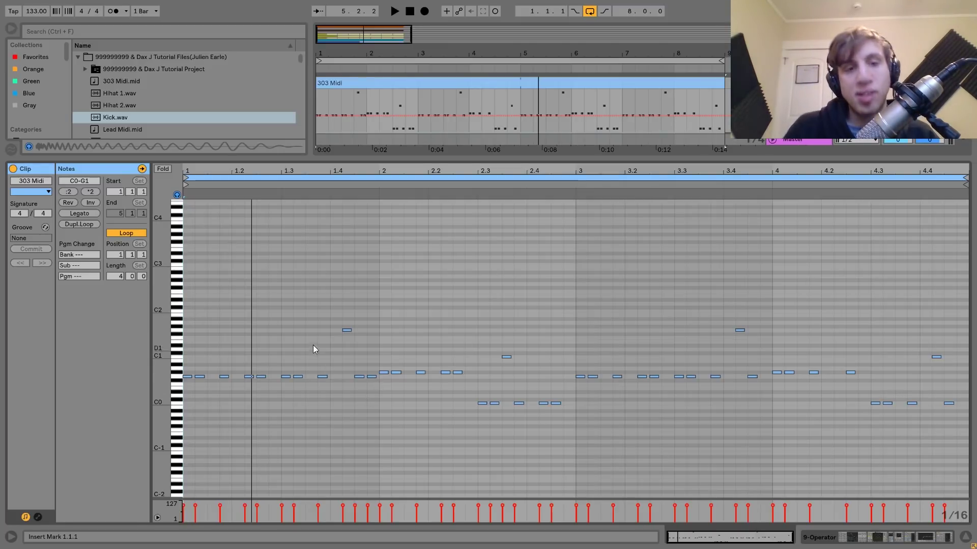
click(347, 330)
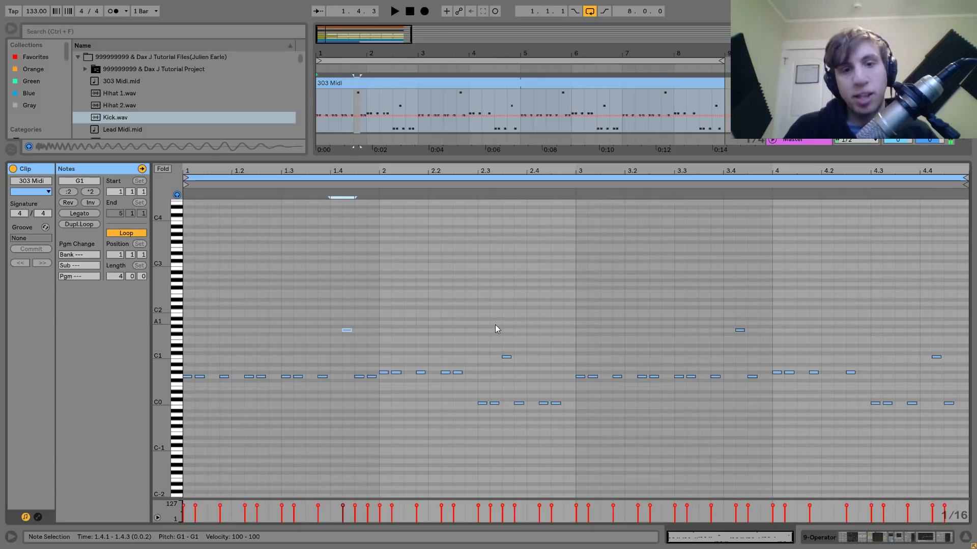
drag(496, 324, 511, 374)
drag(721, 340, 779, 317)
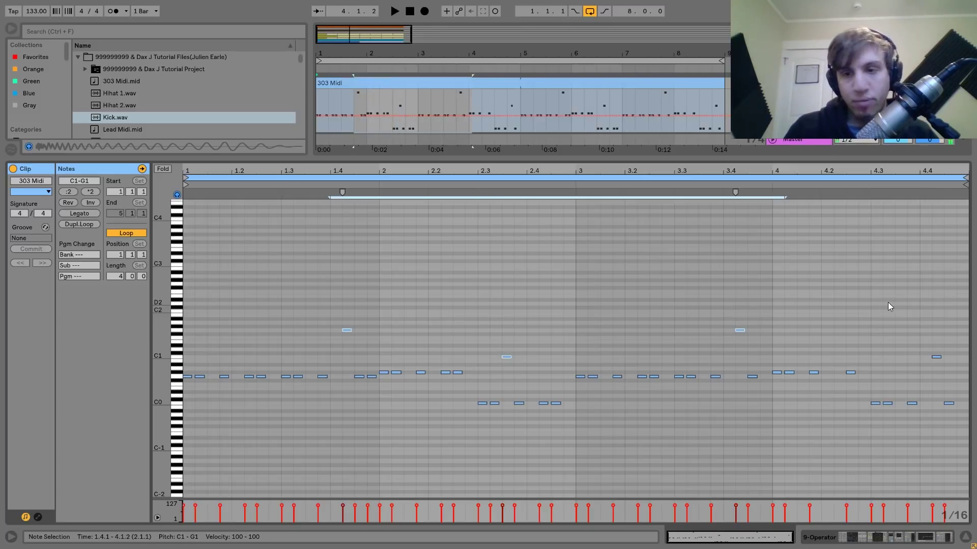
drag(889, 305, 938, 392)
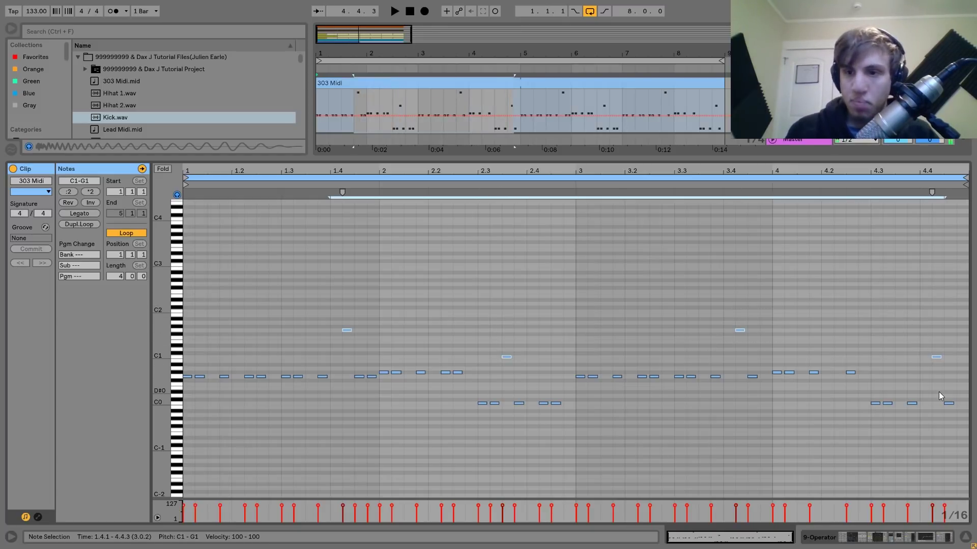
click(402, 439)
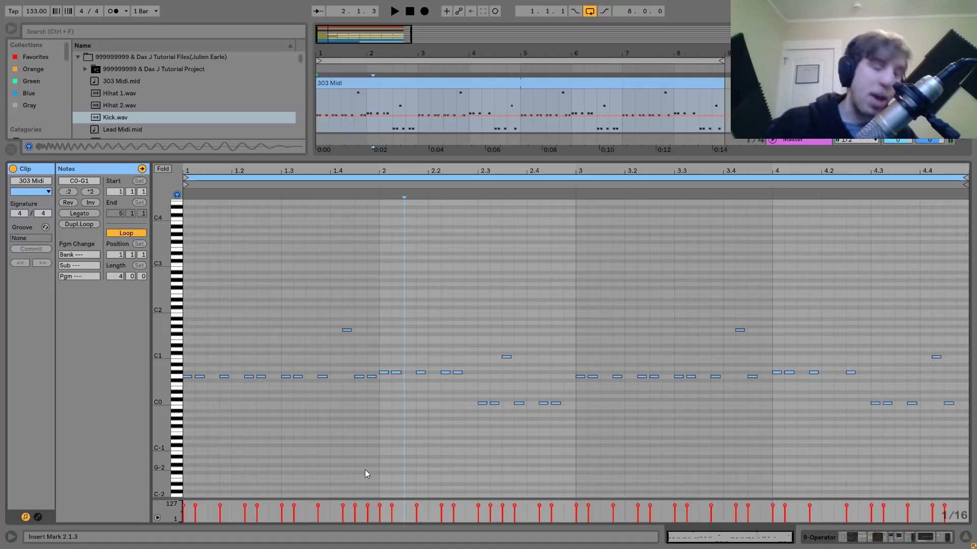
Replay the 303 pattern and return to the Operator track's device chain.
key(space)
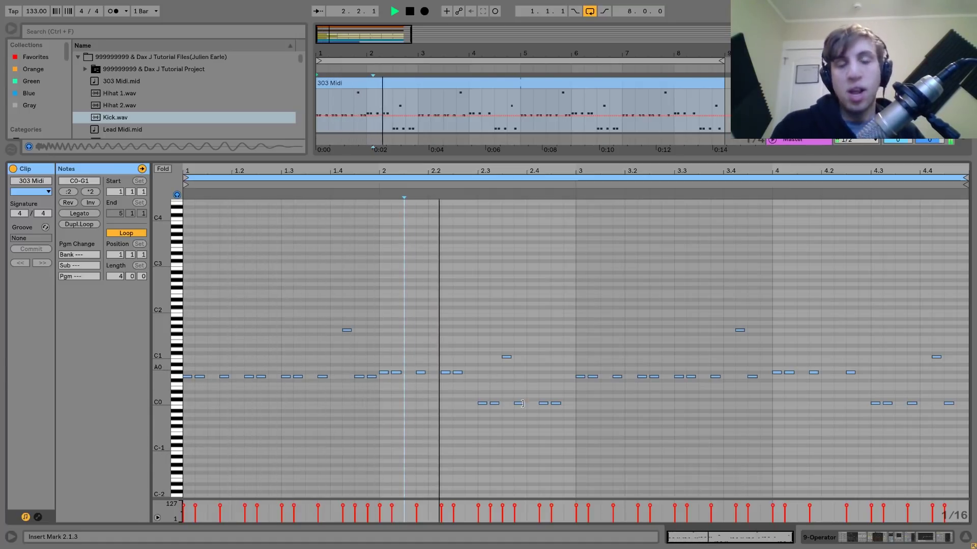
double_click(797, 83)
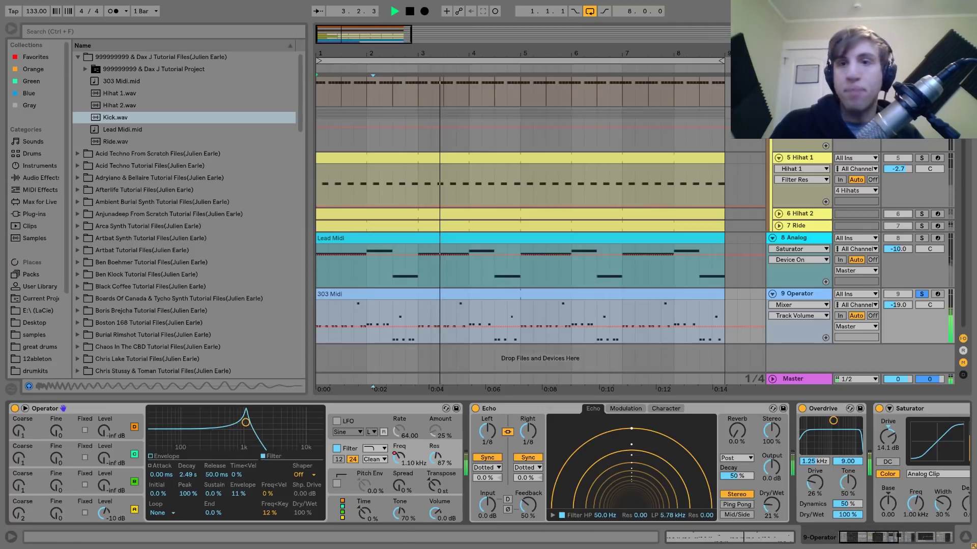
key(space)
Unsolo the Operator track and compare the full mix with that track muted and unmuted.
click(920, 295)
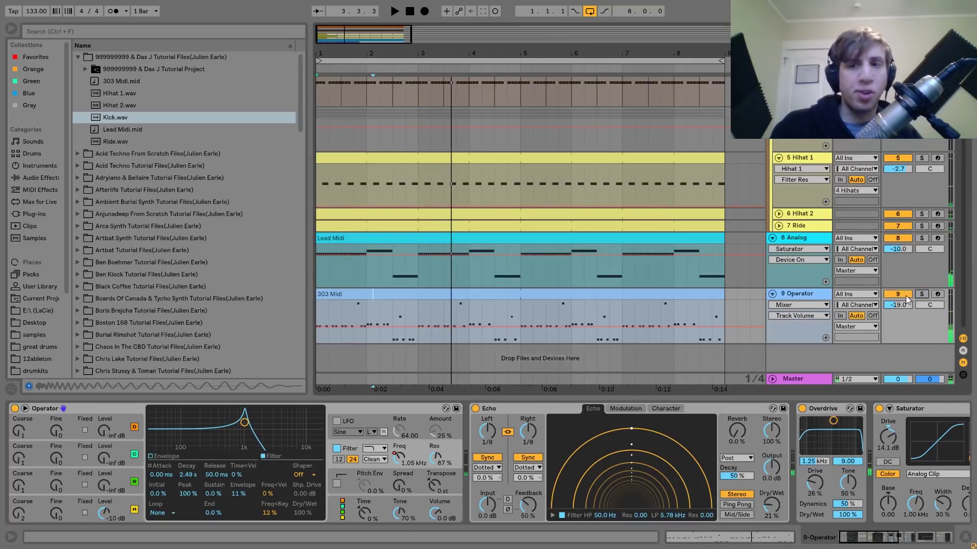
click(899, 294)
key(space)
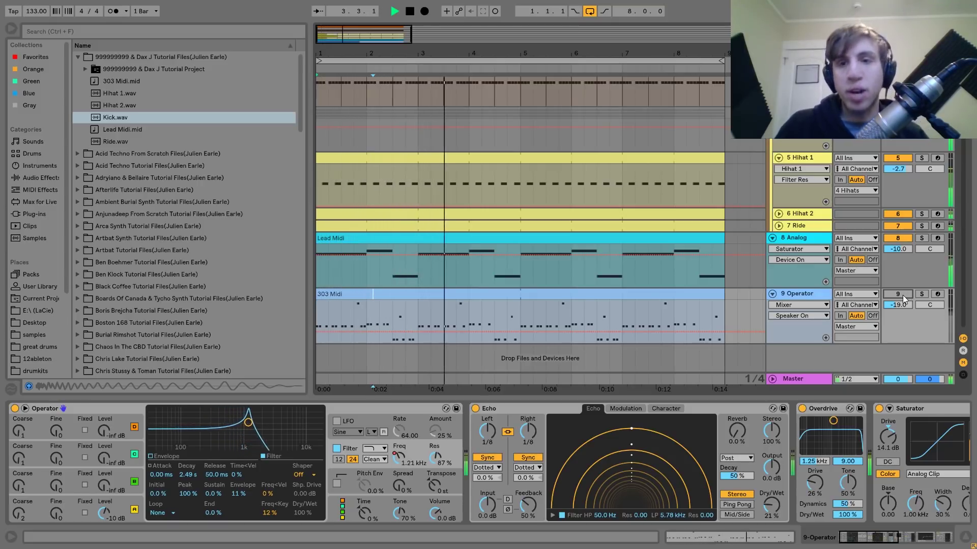
click(897, 294)
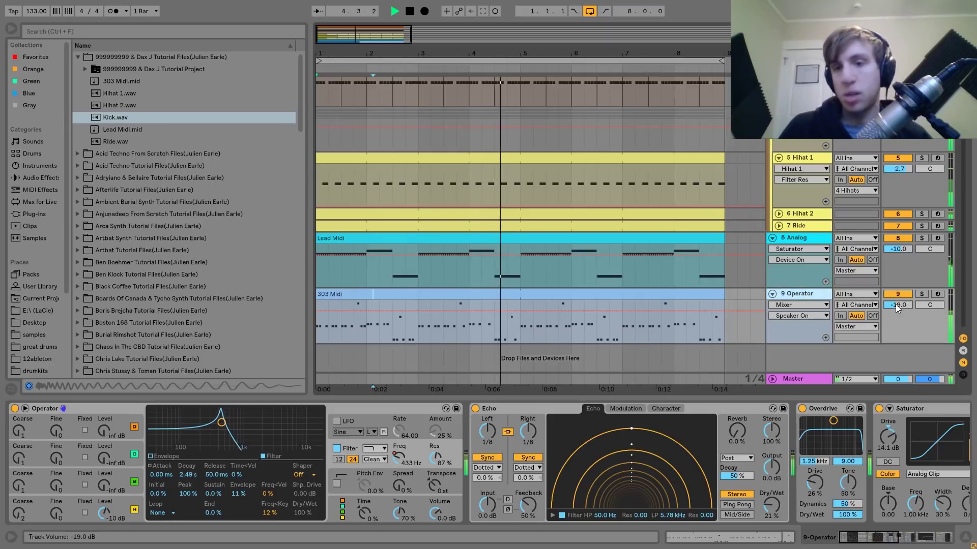
Compare the Operator's 303 line soloed and within the full mix, and leave the Operator track soloed.
click(920, 294)
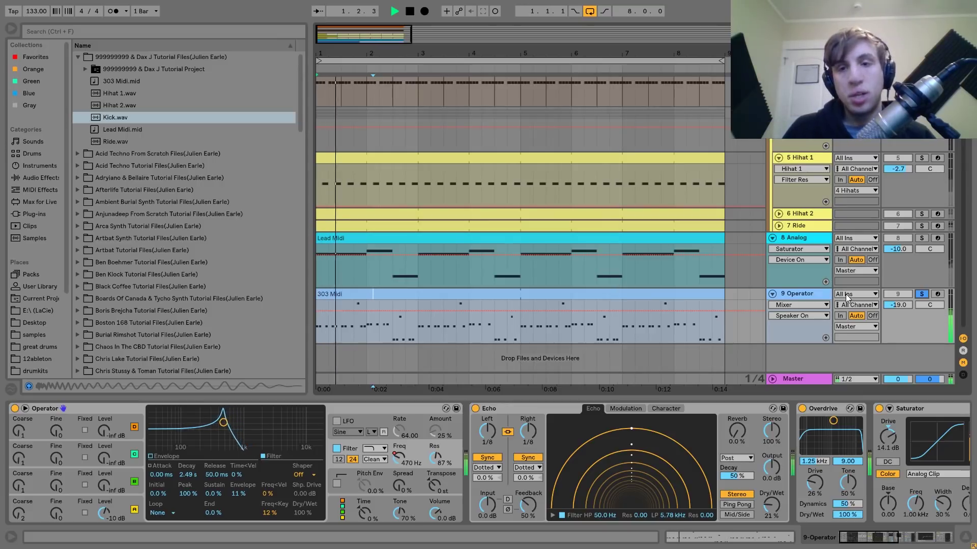
click(922, 294)
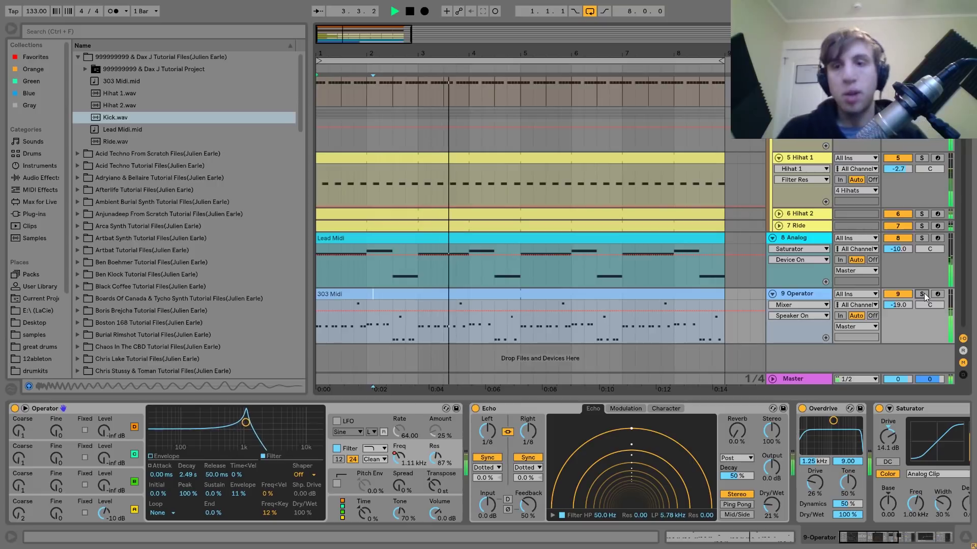
click(922, 294)
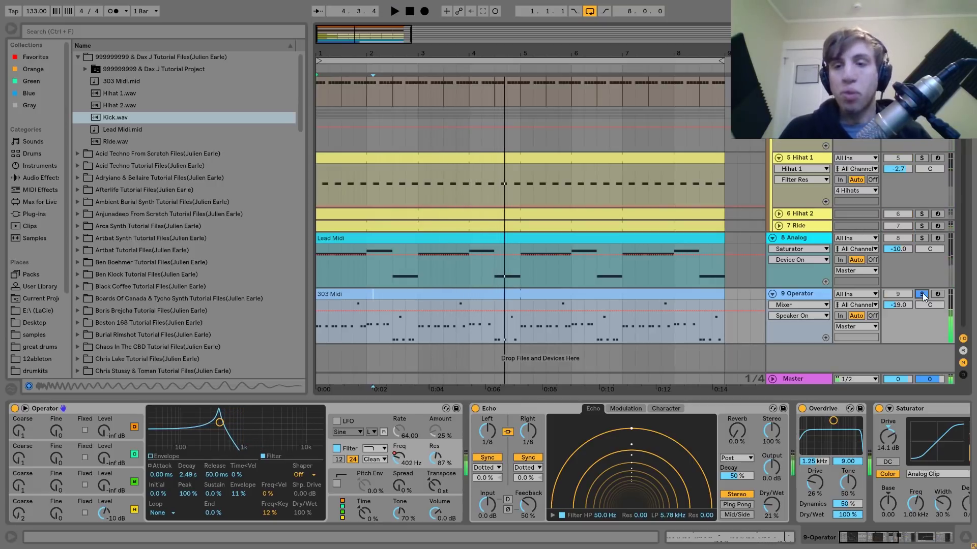
Examine Operator's oscillator A, filter and filter envelope settings while auditioning the soloed 303 line.
click(105, 512)
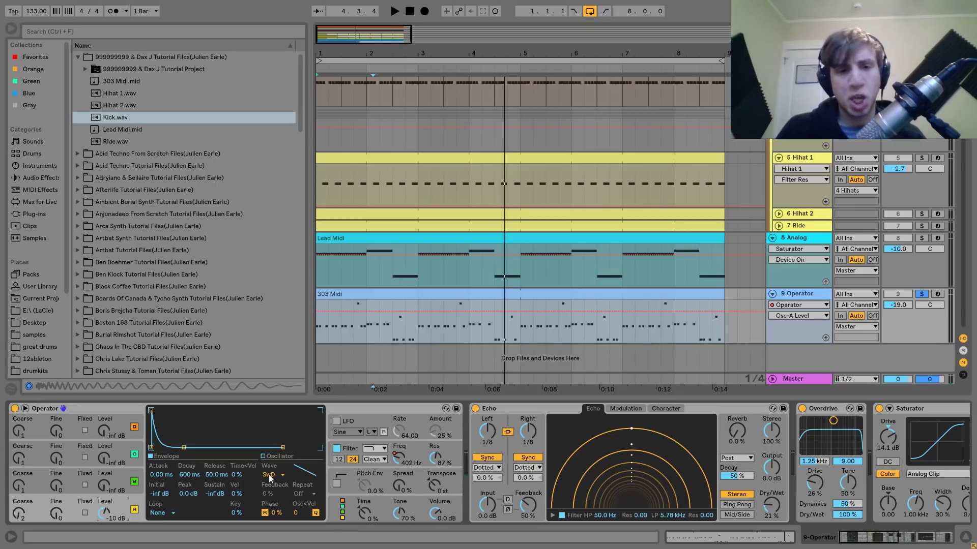
click(351, 454)
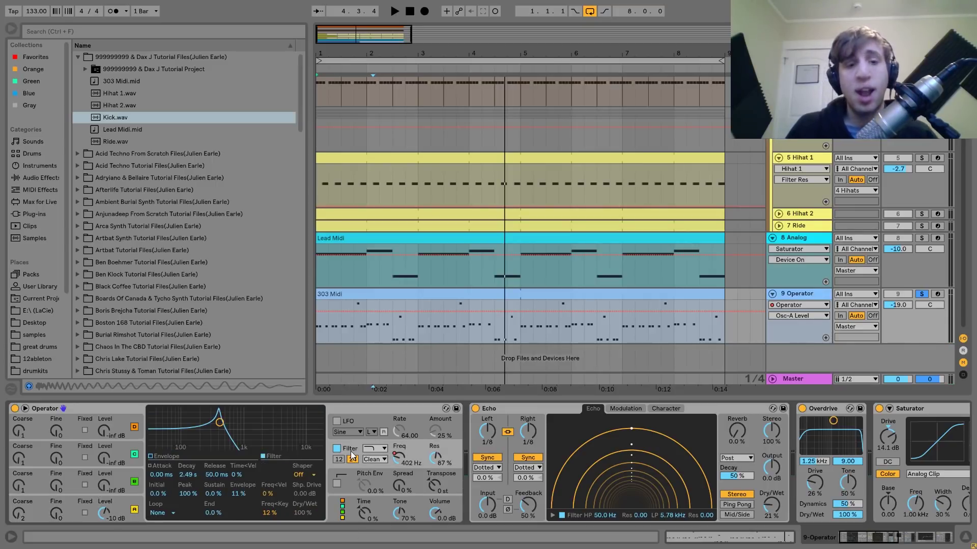
key(space)
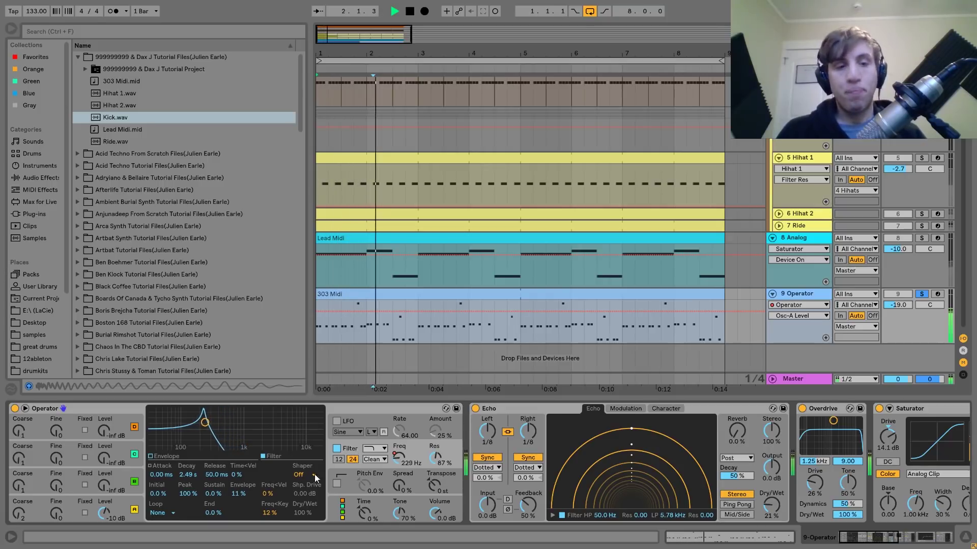
click(159, 455)
key(space)
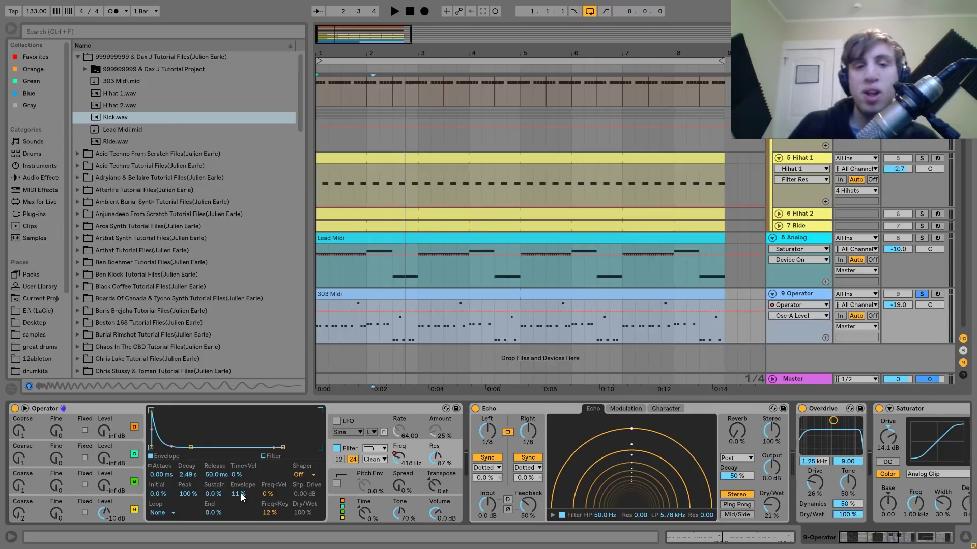
key(space)
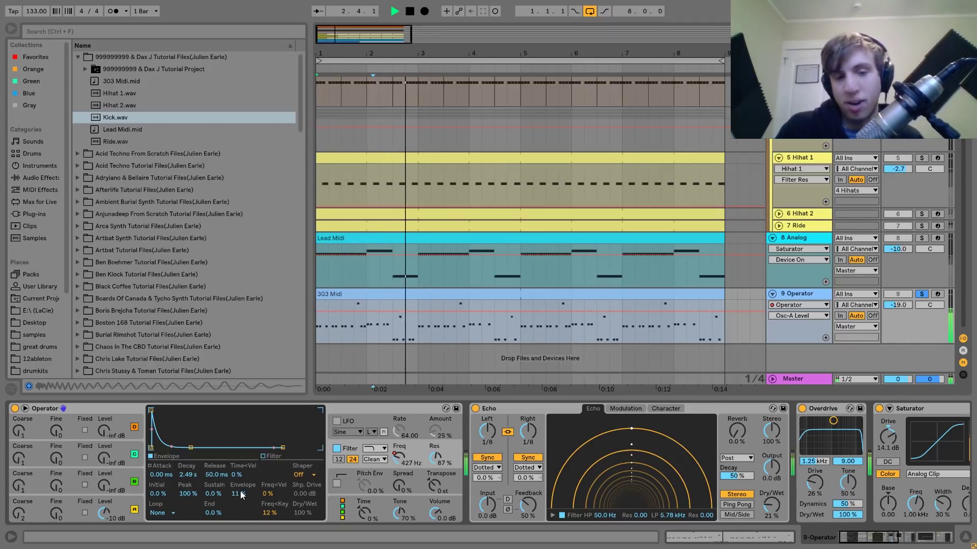
Show Operator's Filter Freq automation over the 303 Midi clip, then select and play the clip while following the curve.
click(410, 463)
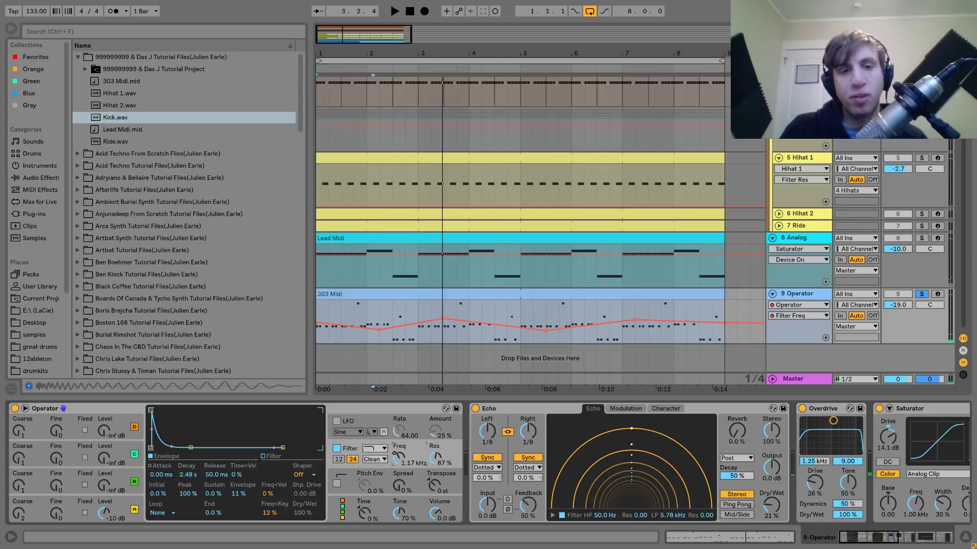
click(353, 294)
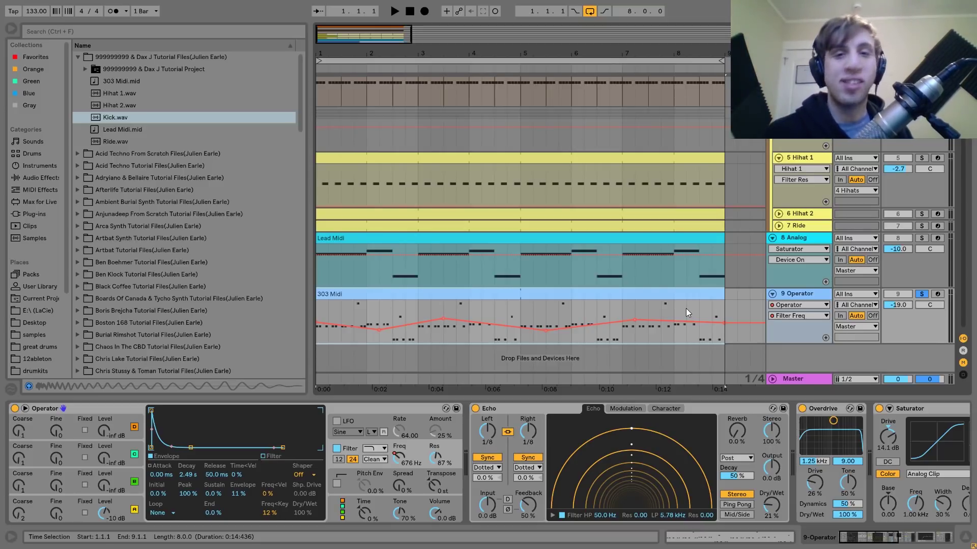
key(space)
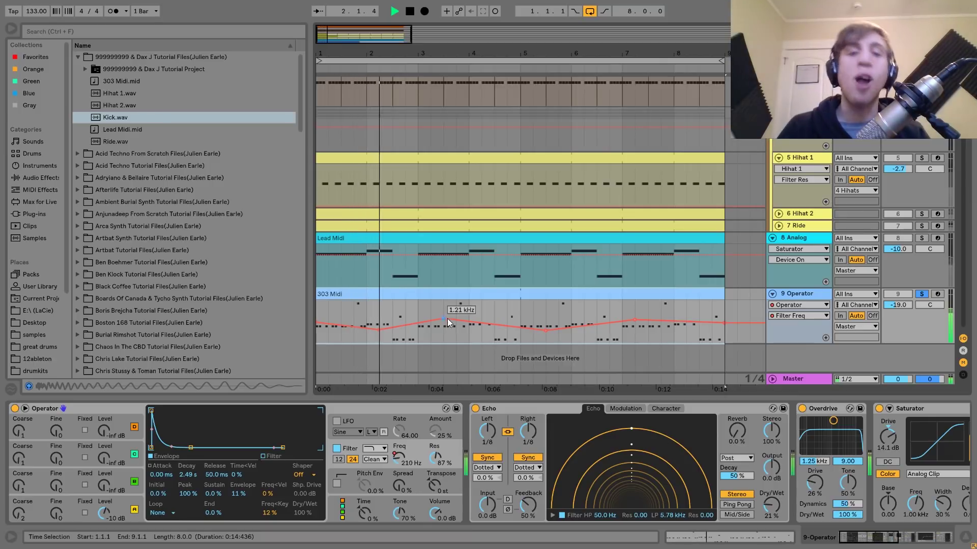
mouse_move(445, 318)
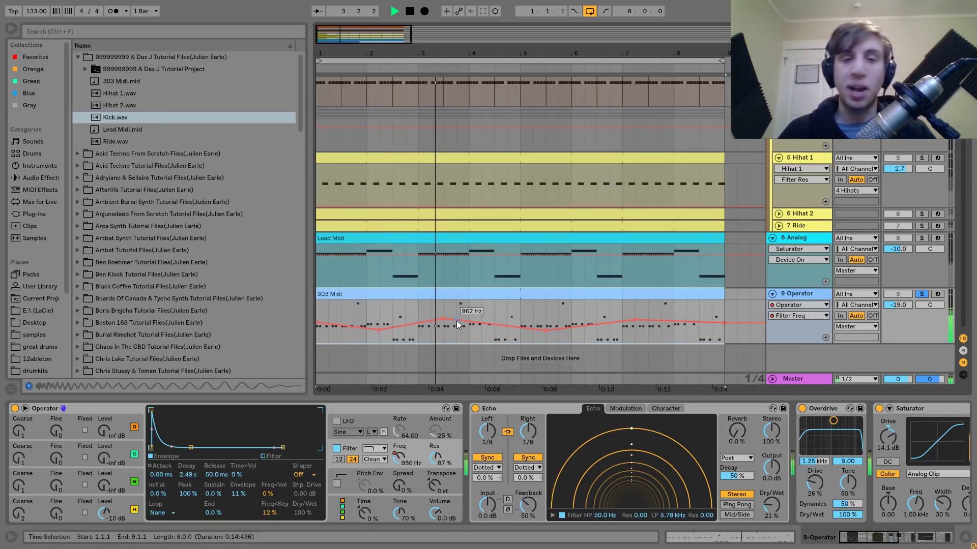
Unsolo the Operator track, override its filter frequency automation by hand, play the full mix and re-enable the automation.
click(925, 294)
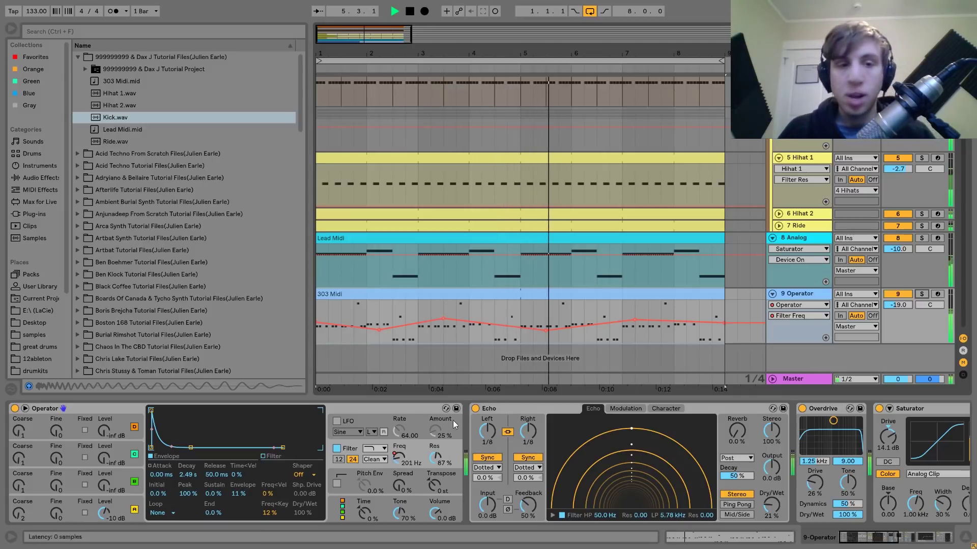
key(space)
drag(399, 457, 399, 451)
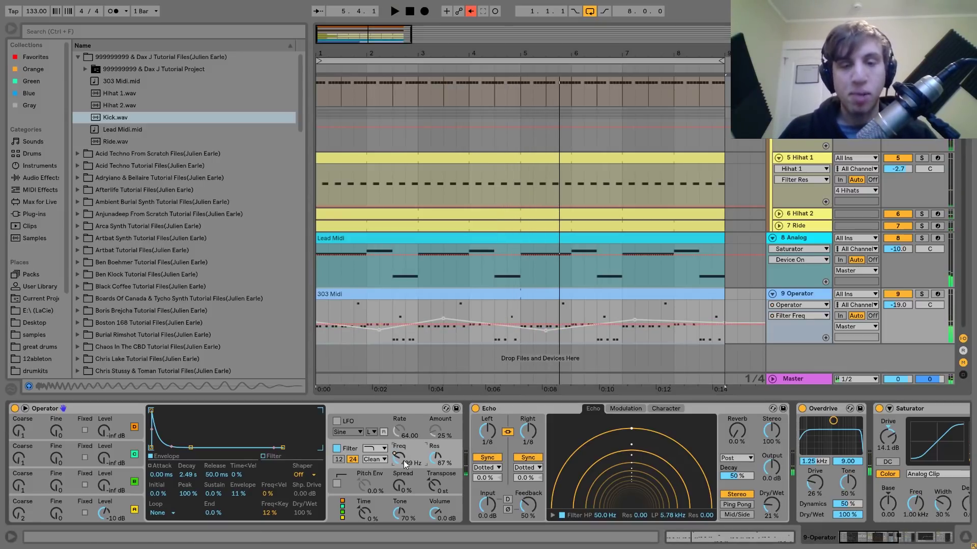
key(space)
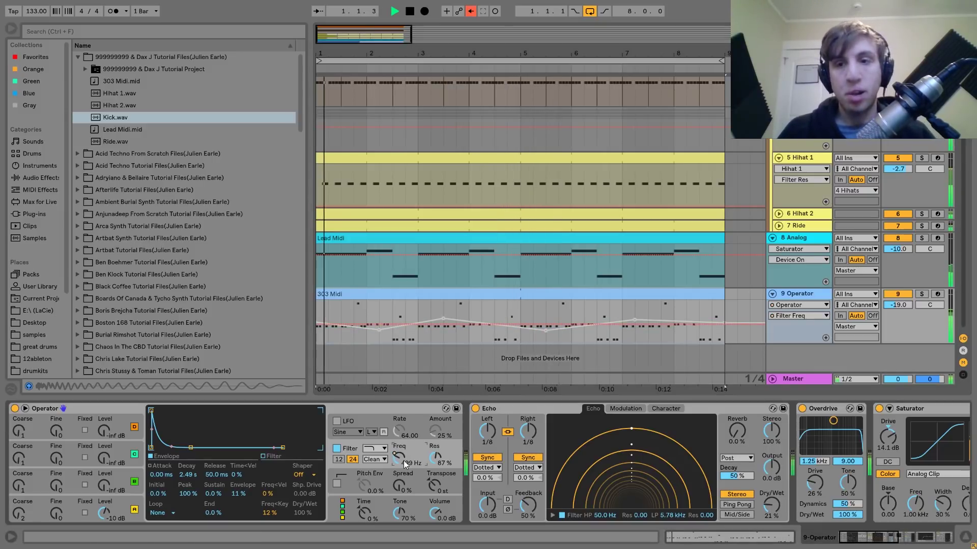
click(472, 10)
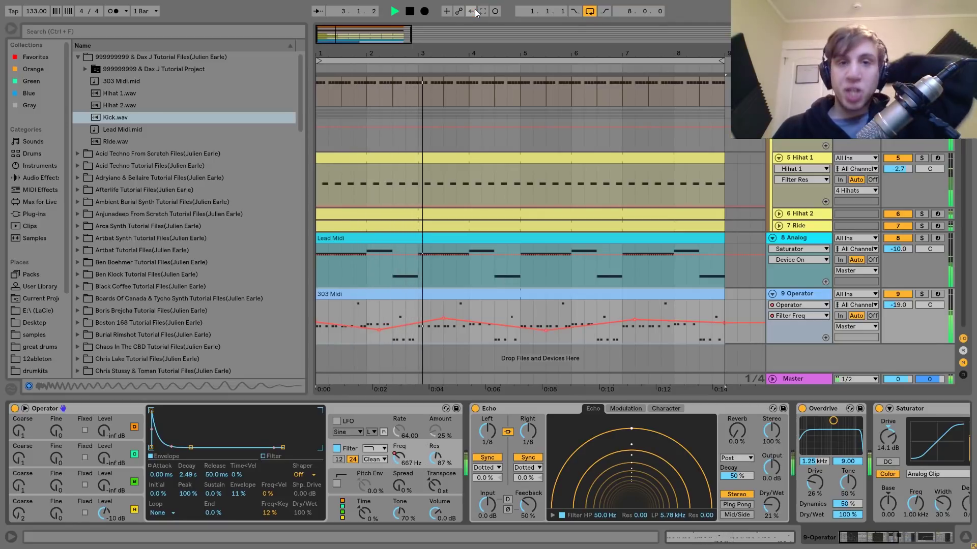
Solo the Operator track, stop playback and look over the effects that follow the instrument in its device chain.
click(926, 295)
key(space)
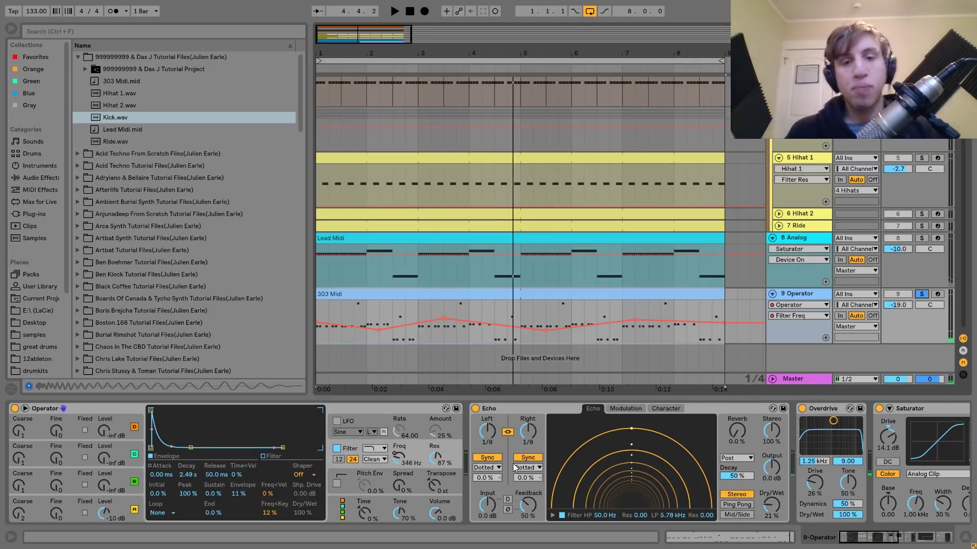
scroll(513, 463, right, 5)
scroll(519, 229, up, 3)
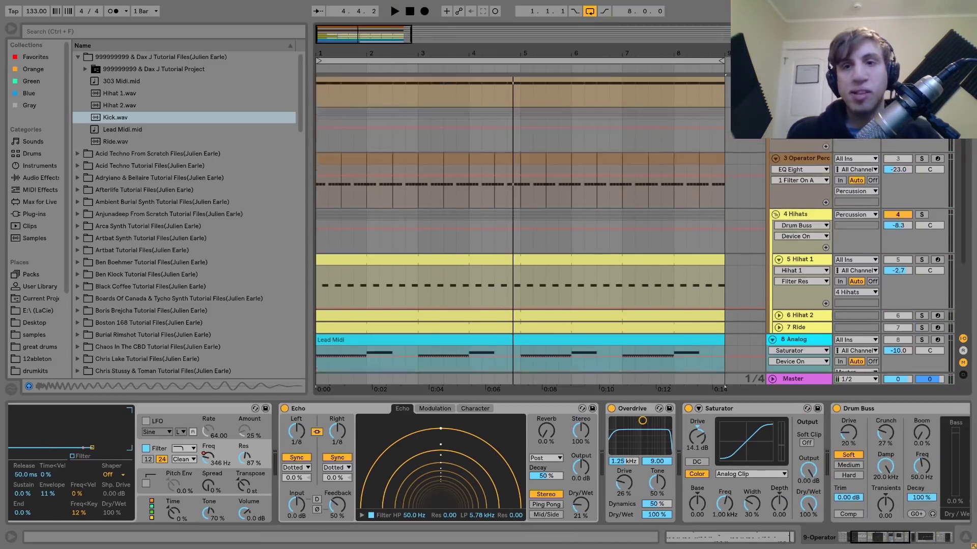
scroll(519, 229, up, 1)
scroll(804, 230, down, 5)
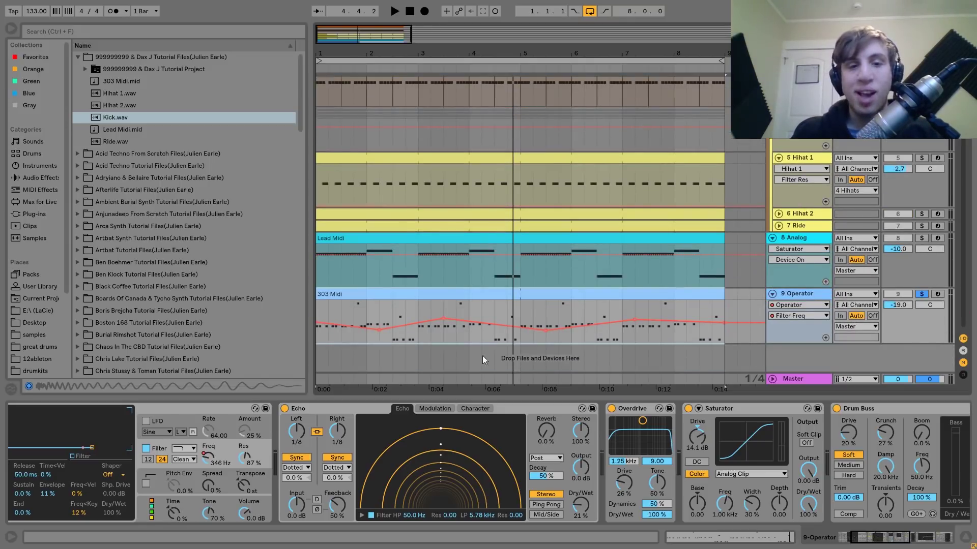
Compare the 303 line with Echo bypassed and active, both soloed and in the full mix, and solo the Operator track again.
key(space)
click(285, 409)
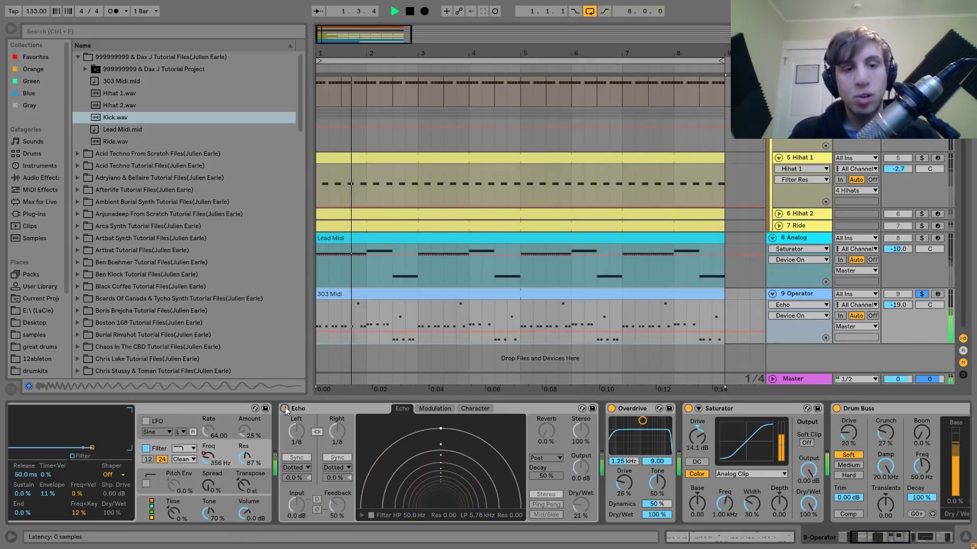
click(921, 294)
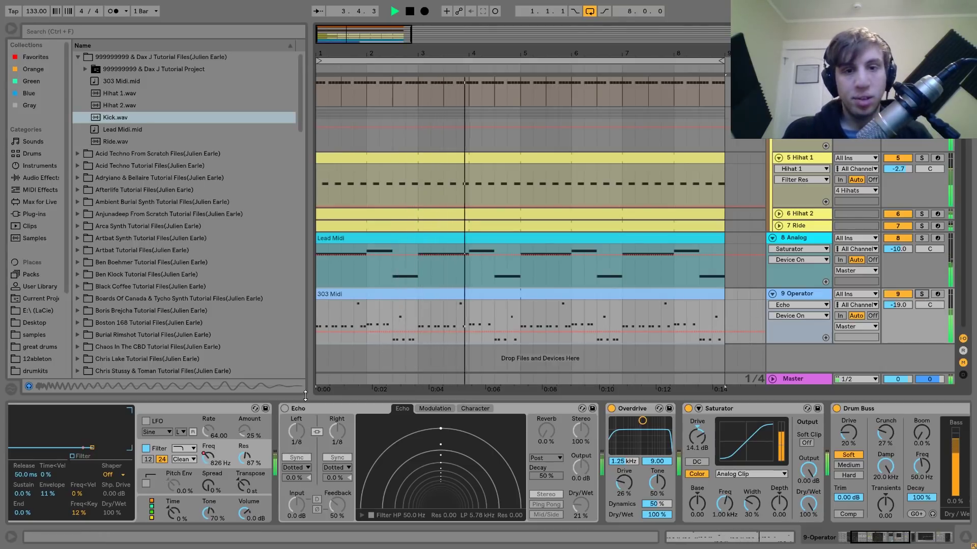
click(285, 409)
key(space)
key(space)
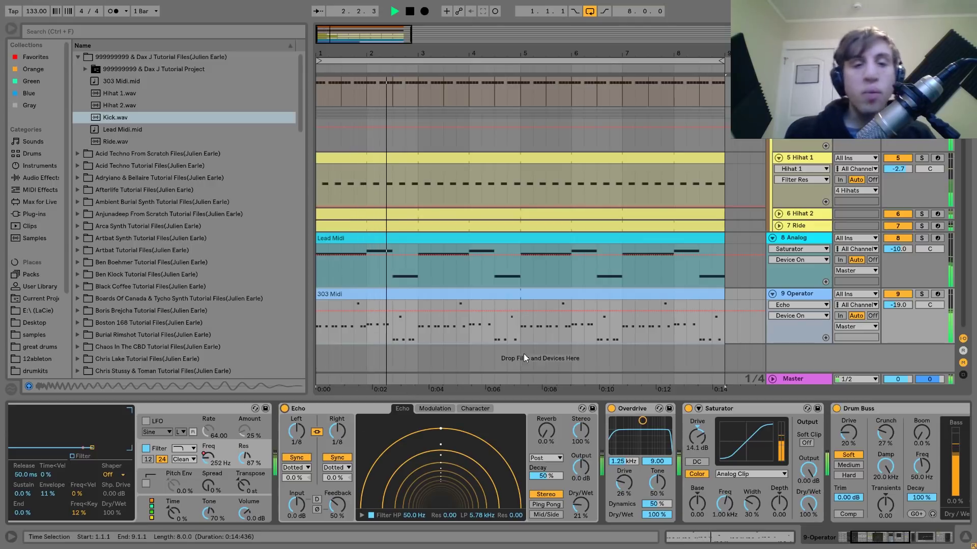
click(920, 294)
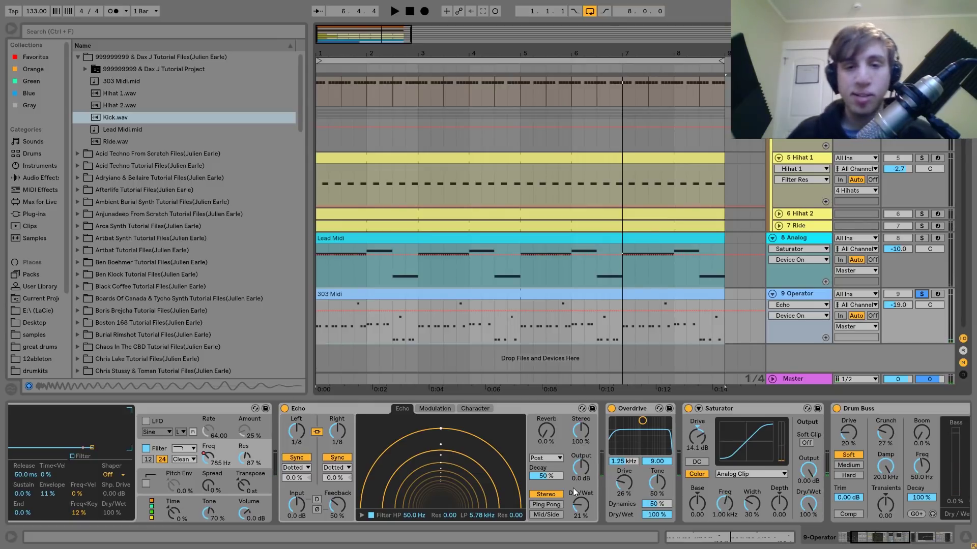
Bypass Overdrive and Saturator on the Operator track, and audition the 303 line while re-enabling Overdrive and Saturator in turn.
scroll(573, 488, right, 5)
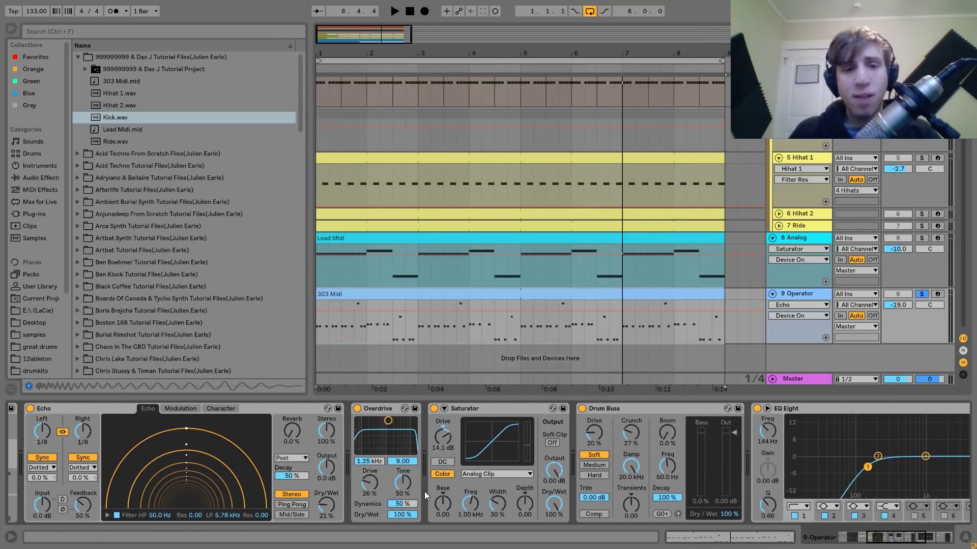
click(433, 408)
click(357, 409)
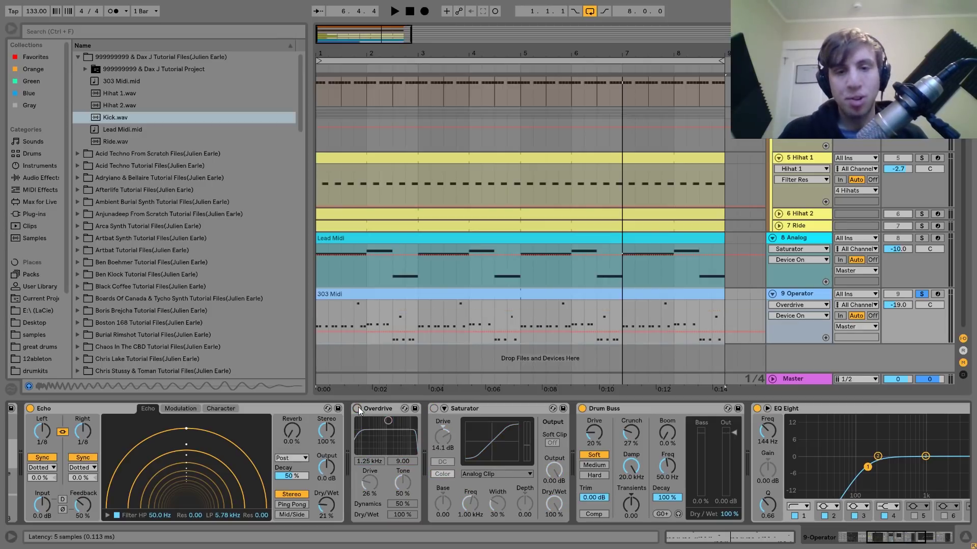
key(space)
click(358, 409)
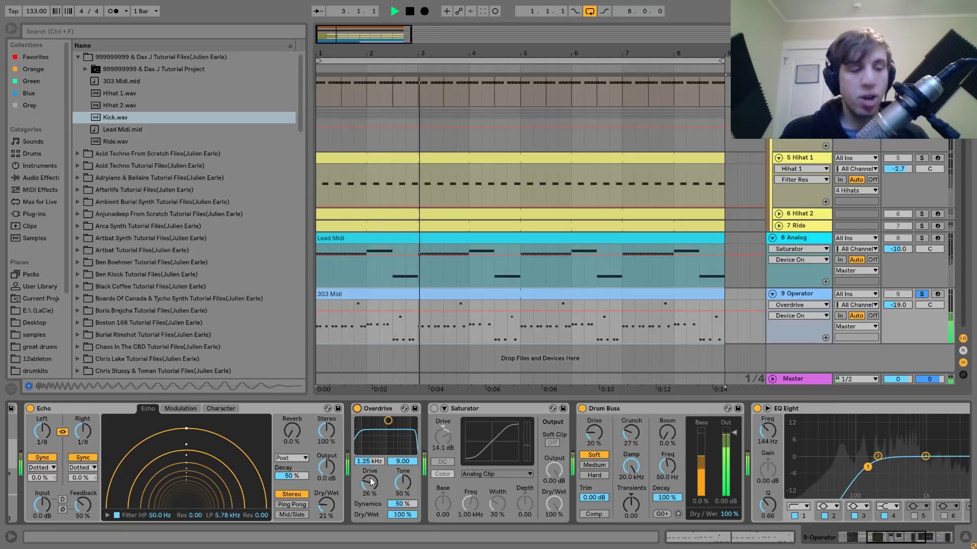
click(434, 409)
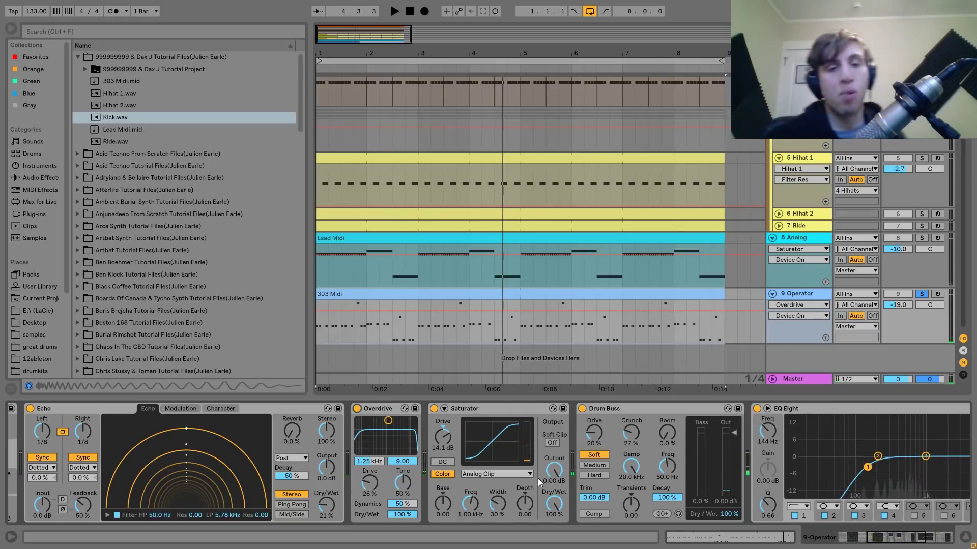
key(space)
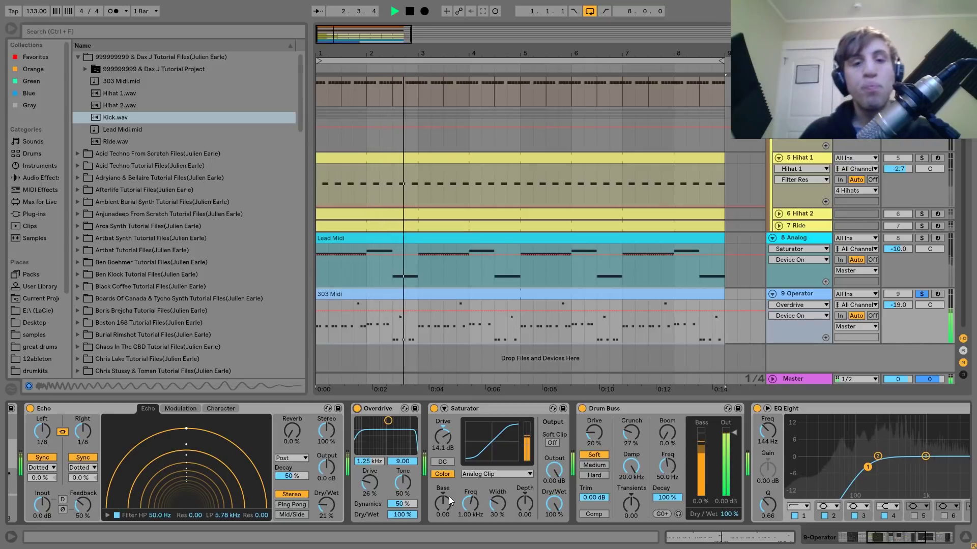
key(space)
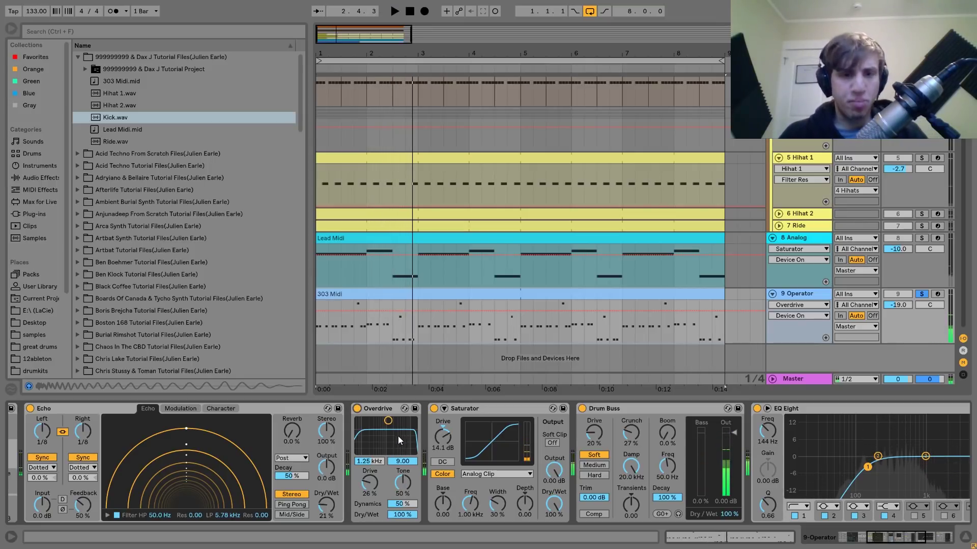
Repeat the Overdrive and Saturator comparison by switching both off and on during playback, and replay the 303 line with both active.
click(358, 409)
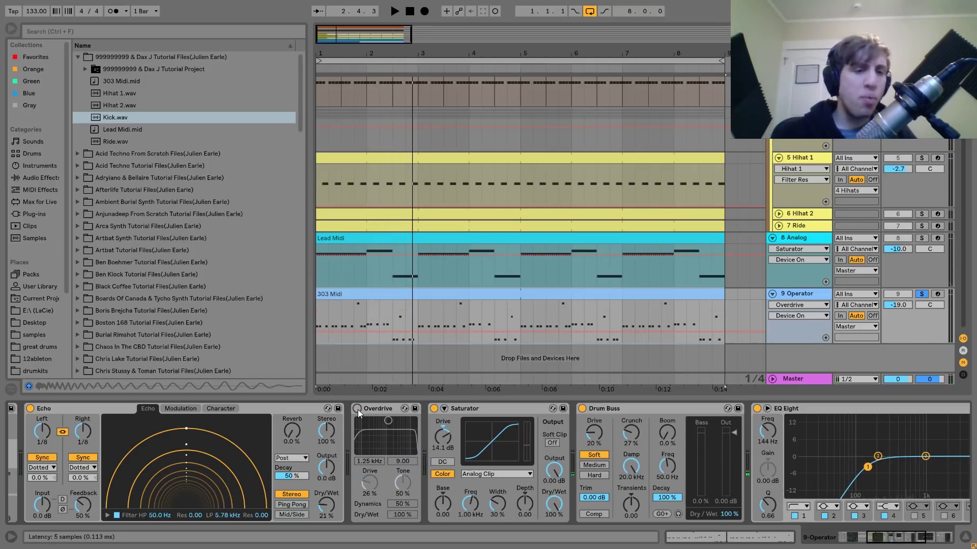
key(space)
click(434, 408)
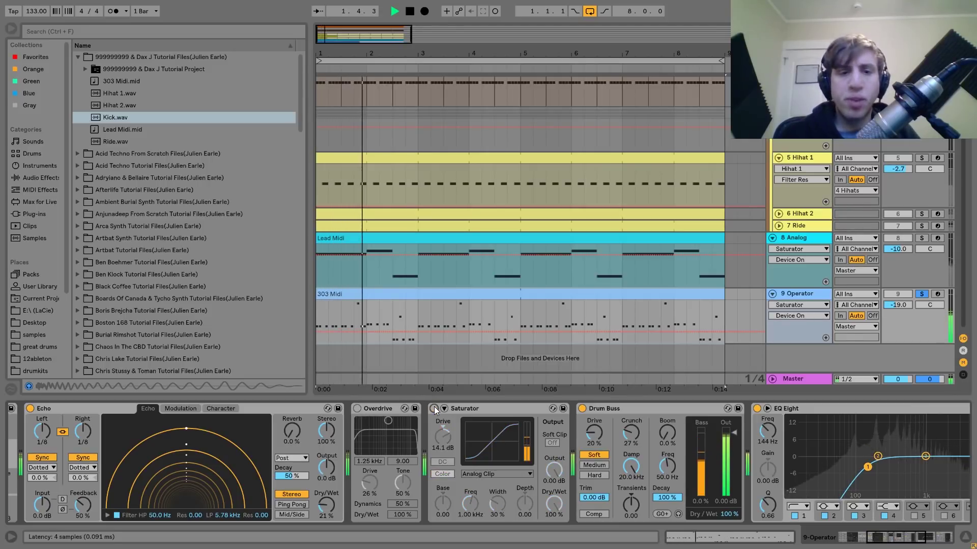
click(357, 408)
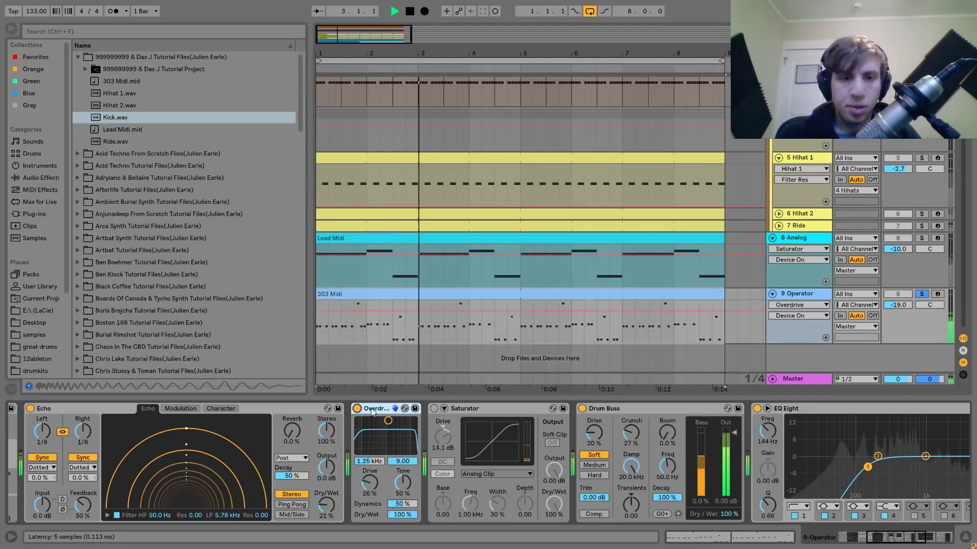
click(434, 408)
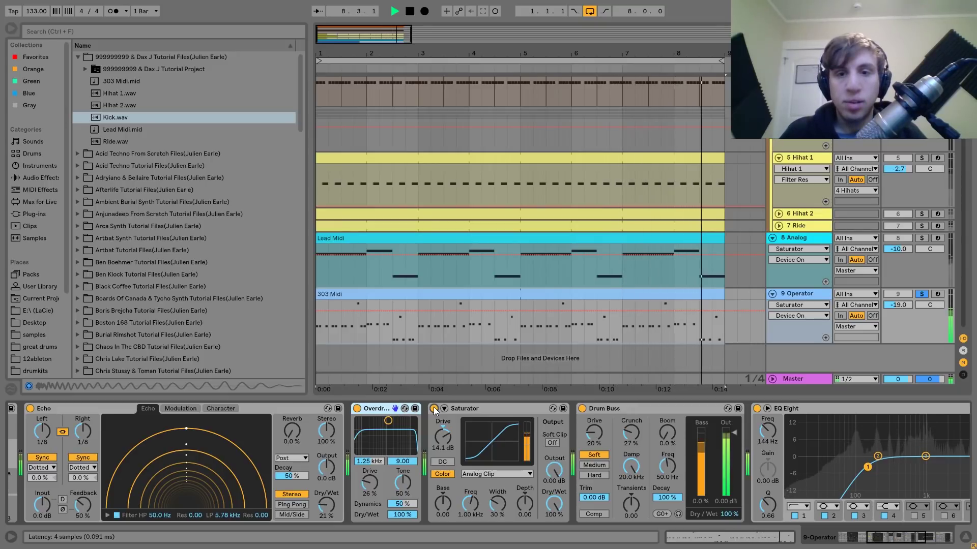
key(space)
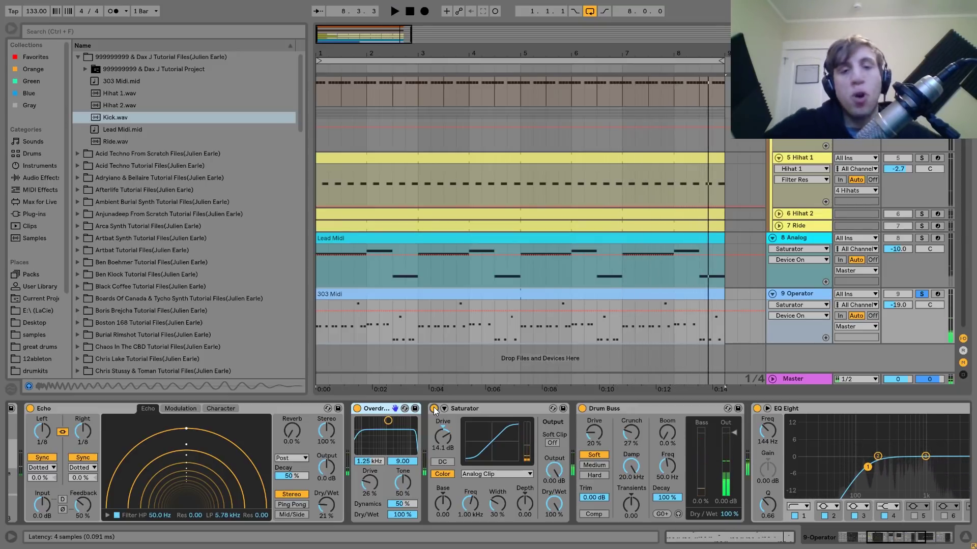
key(space)
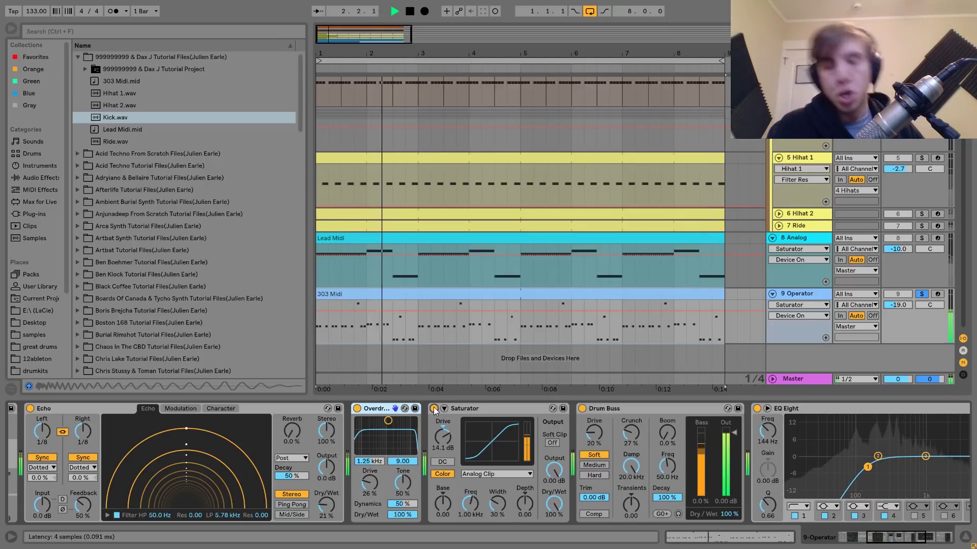
Audition the 303 line through Drum Buss by toggling the effect, and examine the EQ Eight and sidechained Compressor at the chain's end.
key(space)
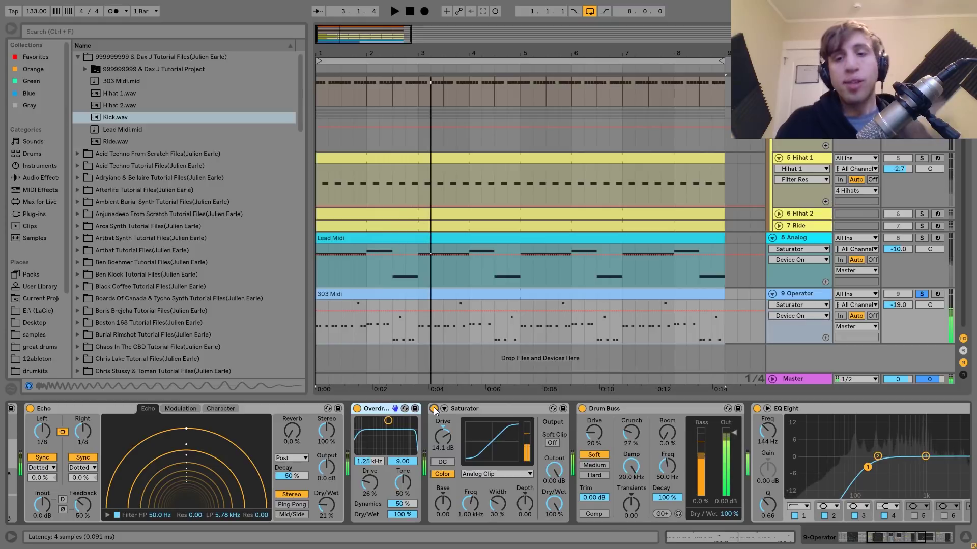
scroll(434, 407, right, 5)
scroll(433, 407, left, 3)
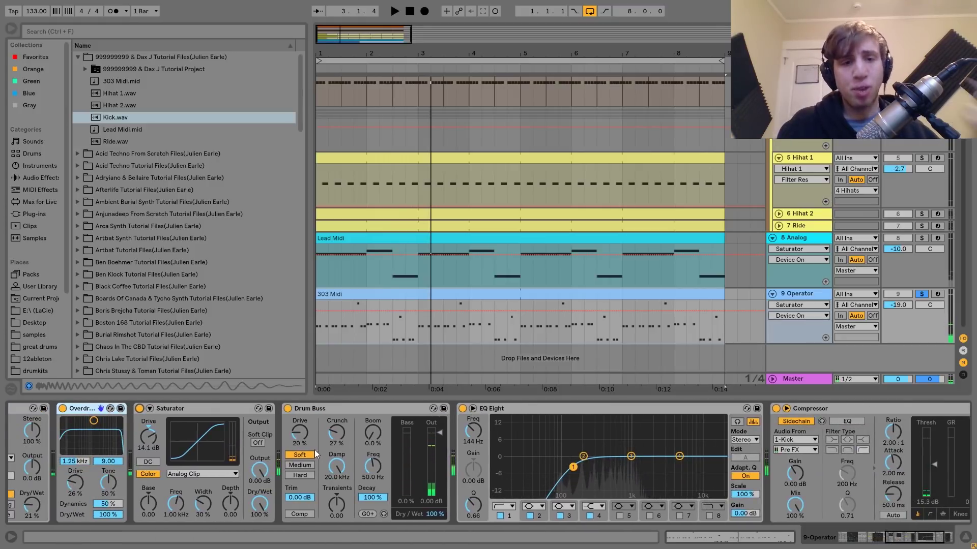
click(288, 410)
key(space)
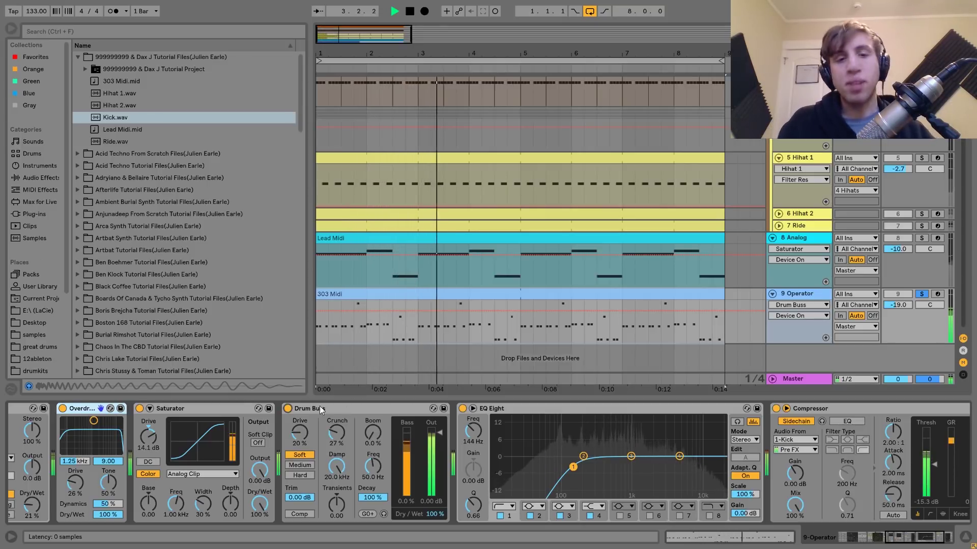
scroll(436, 423, right, 2)
key(space)
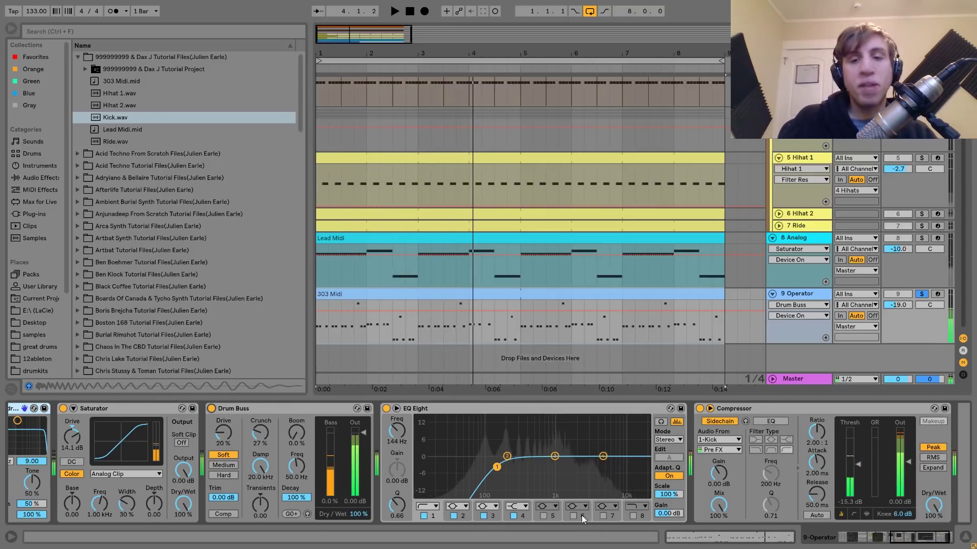
scroll(487, 481, right, 1)
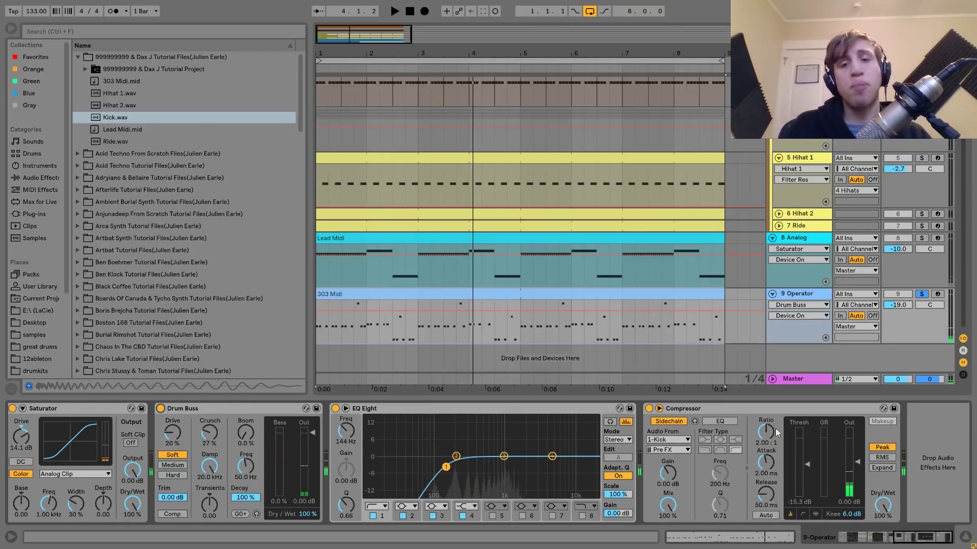
Unsolo and collapse the Operator track while playing the full mix from the start, and look over the Analog and Operator tracks.
key(space)
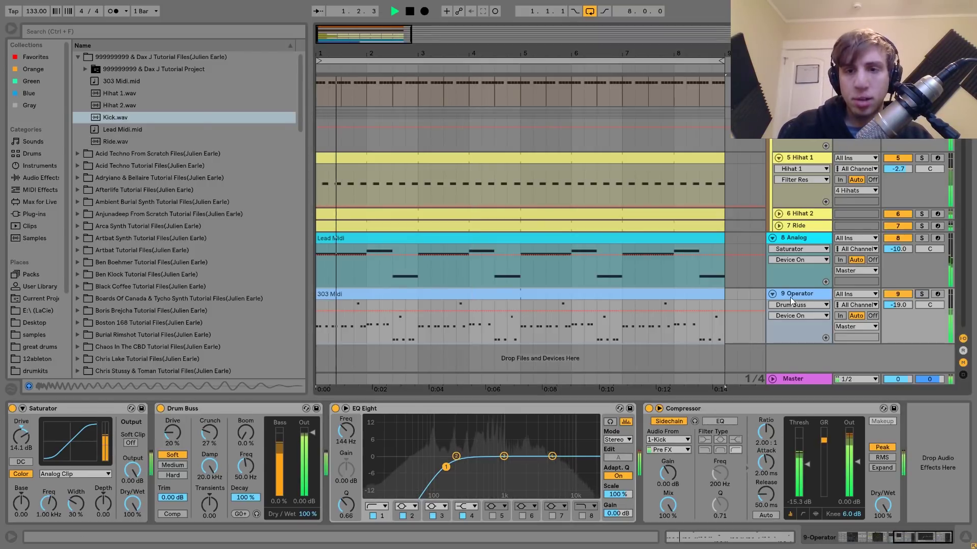
click(772, 294)
click(788, 241)
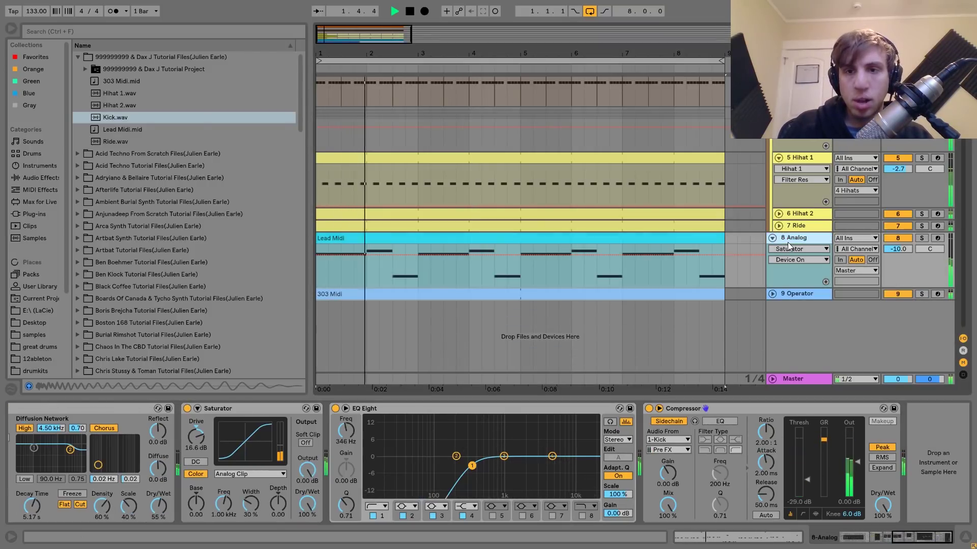
click(791, 295)
scroll(791, 295, up, 5)
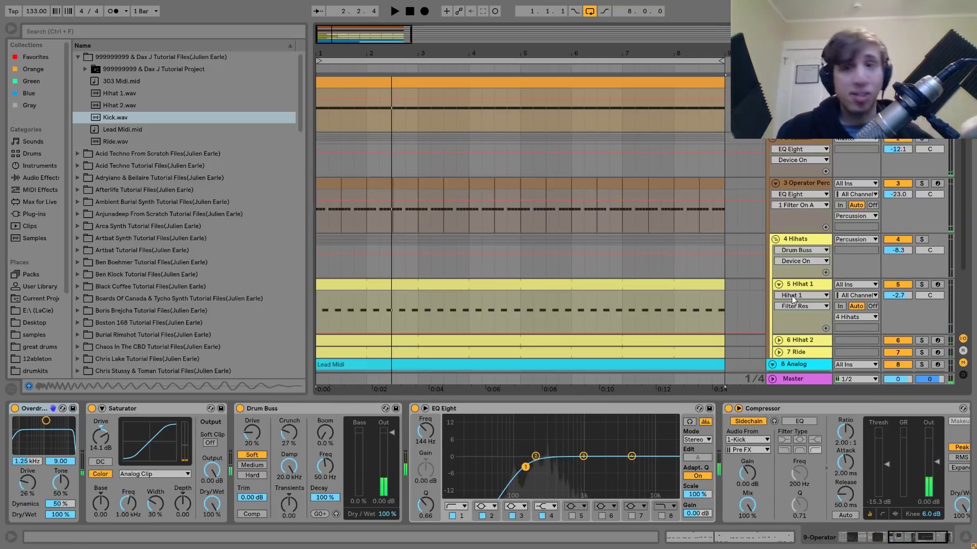
scroll(792, 295, down, 4)
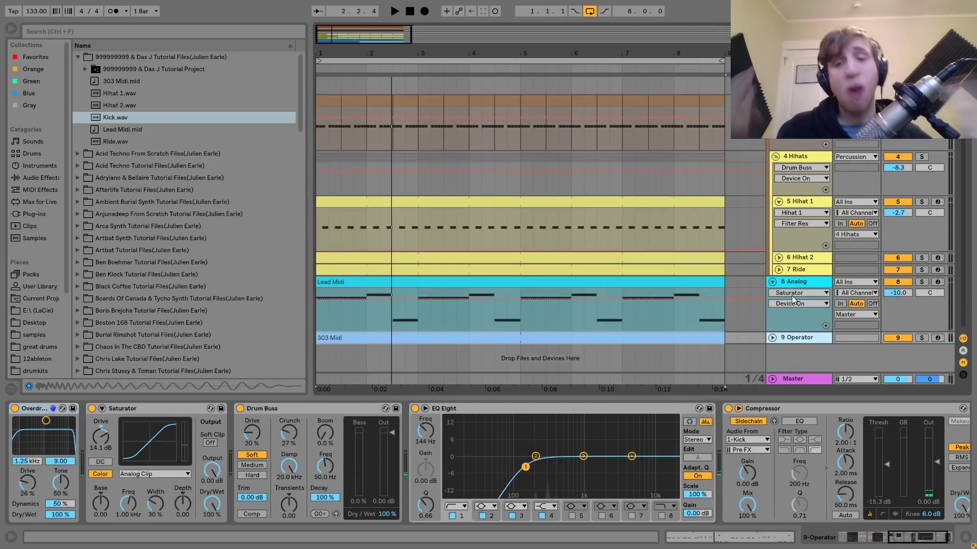